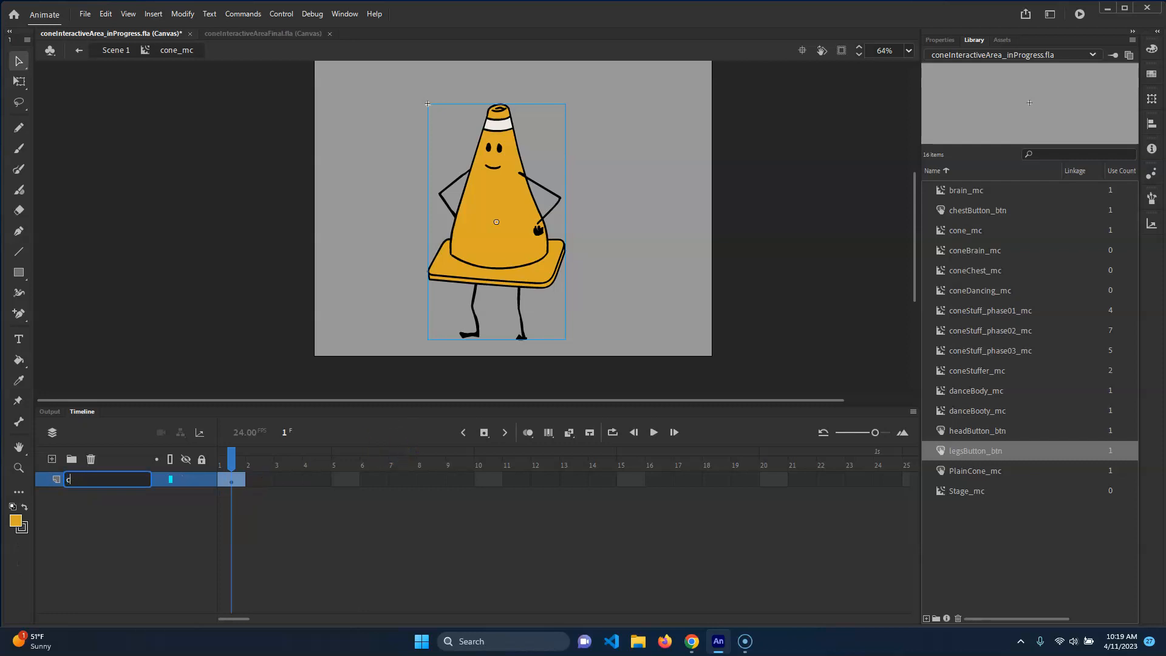
Rename the cone_mc timeline's layer to visuals
key("Return")
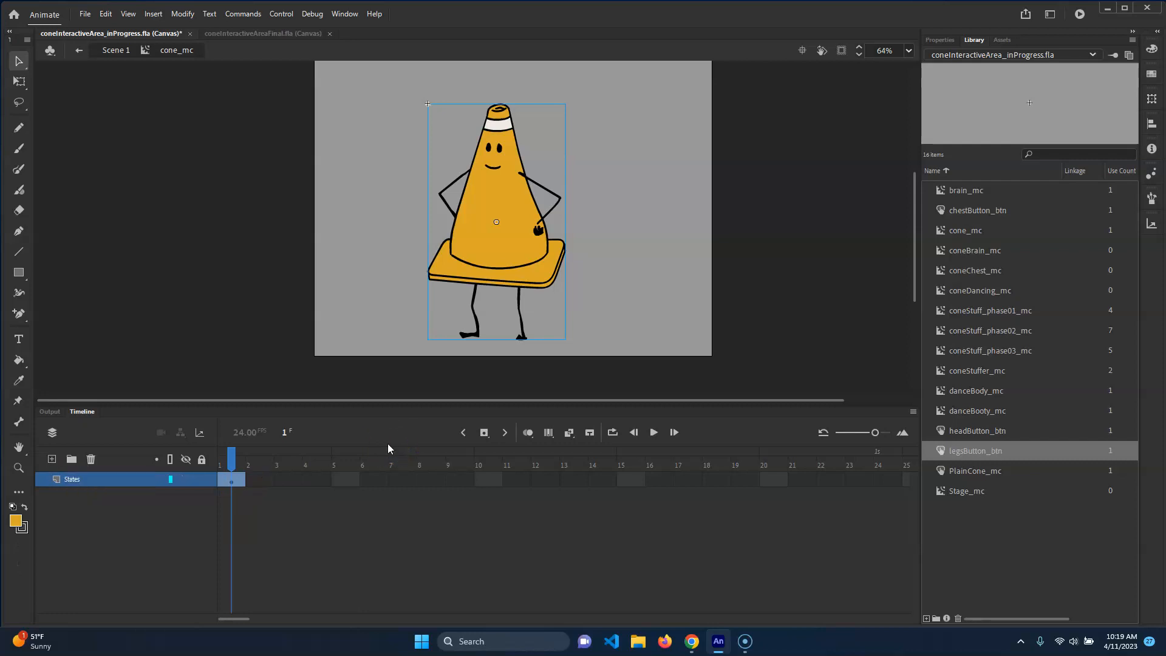
double_click(76, 480)
type("visuals")
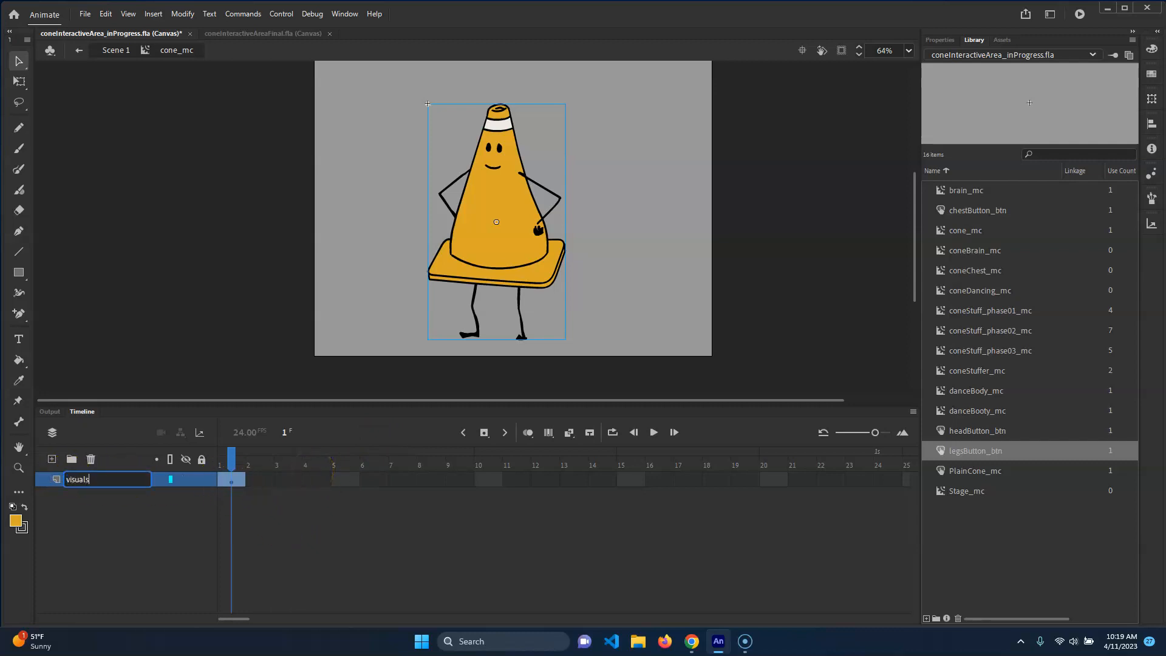
key("Return")
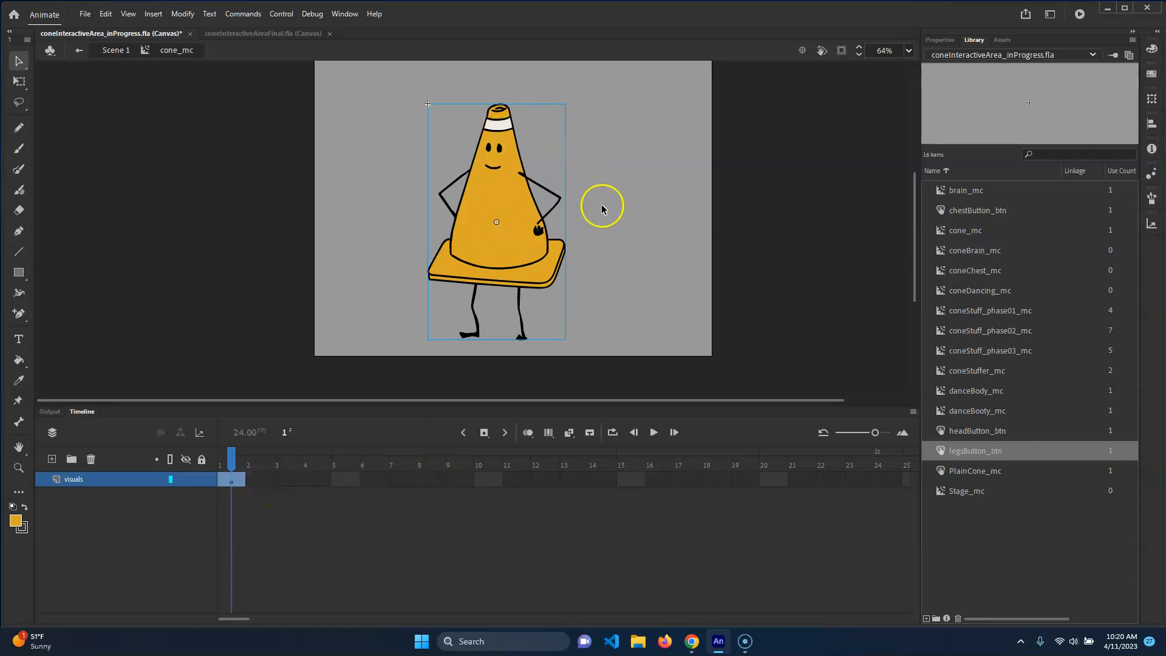
Insert blank keyframes on frames 2, 3 and 4 of the visuals layer
left_click(268, 479)
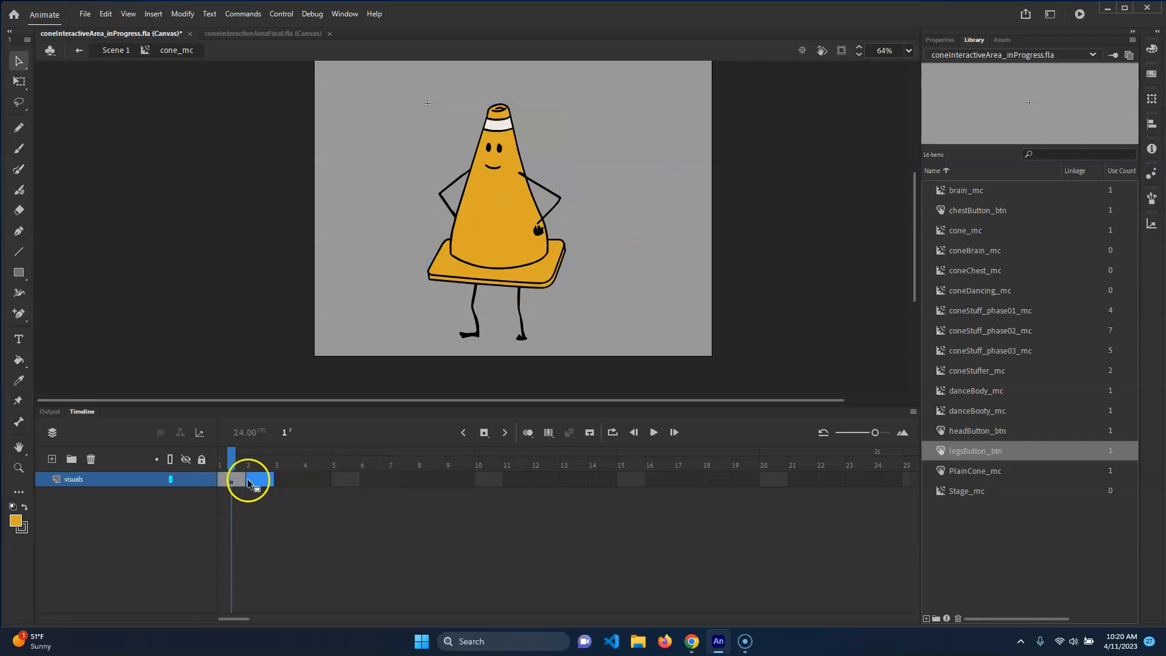
left_click(319, 479)
left_click(272, 480)
left_click(260, 481)
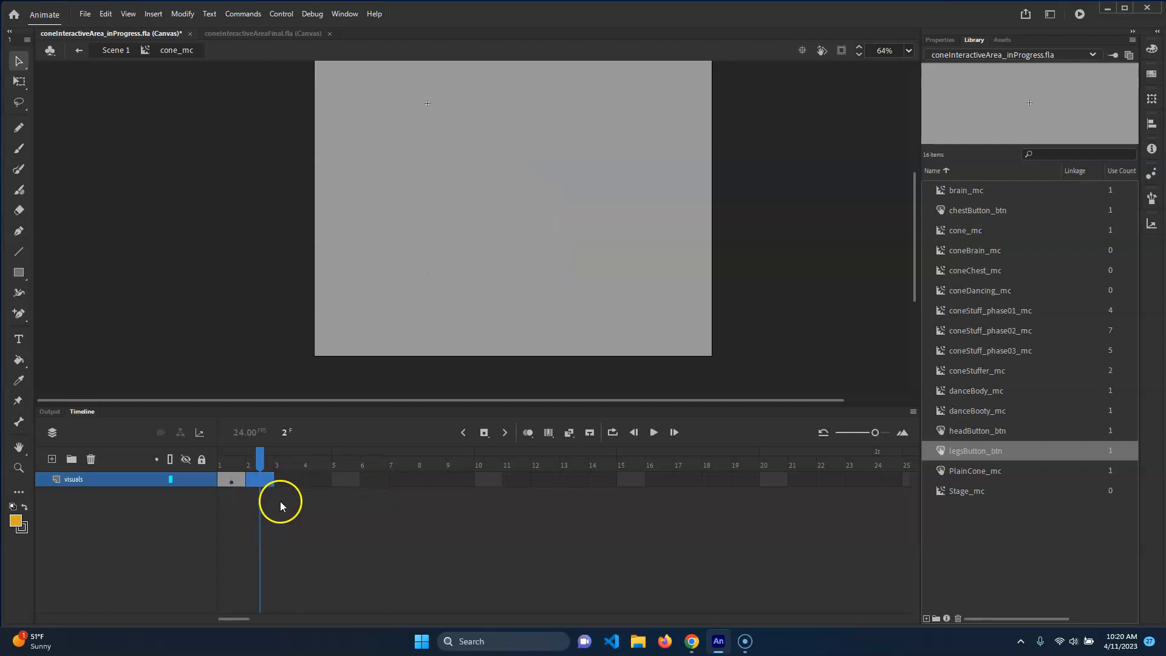
right_click(293, 479)
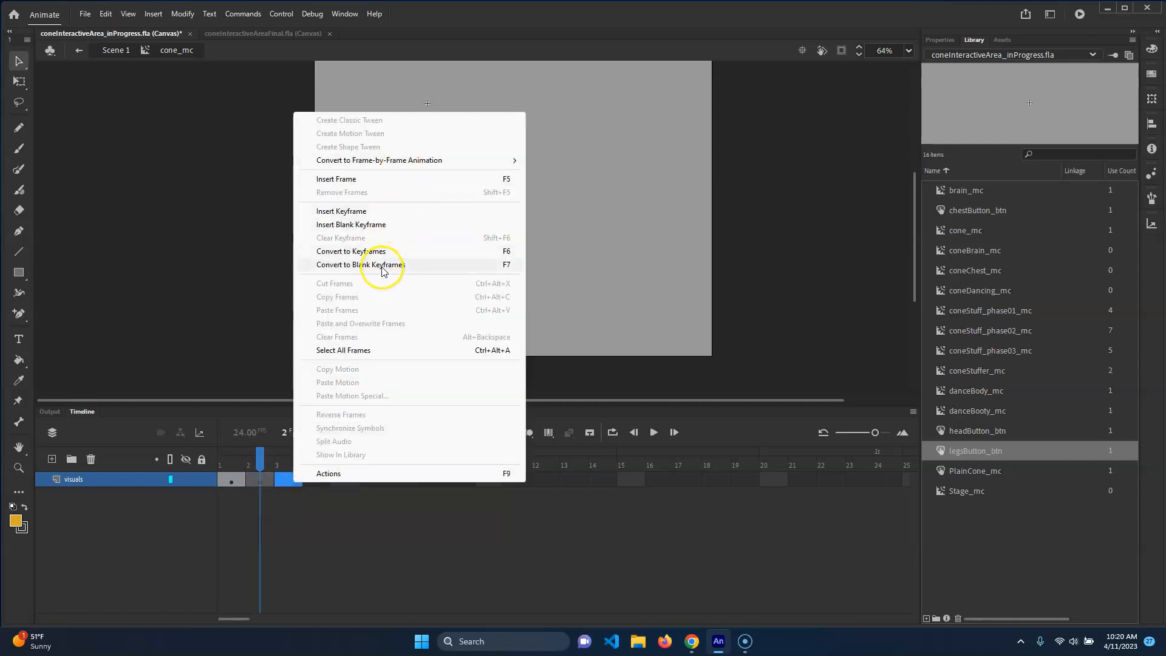
left_click(387, 225)
right_click(317, 479)
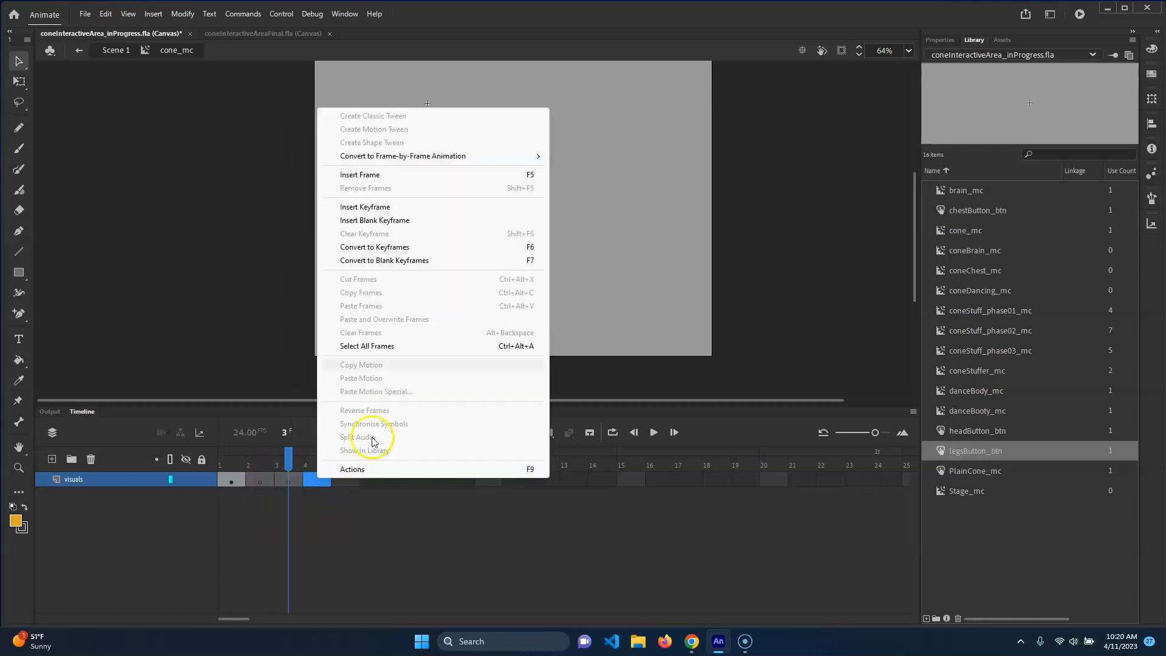
left_click(403, 222)
On frame 2, place the coneBrain_mc symbol from the library onto the stage over the cone's position
left_click(234, 463)
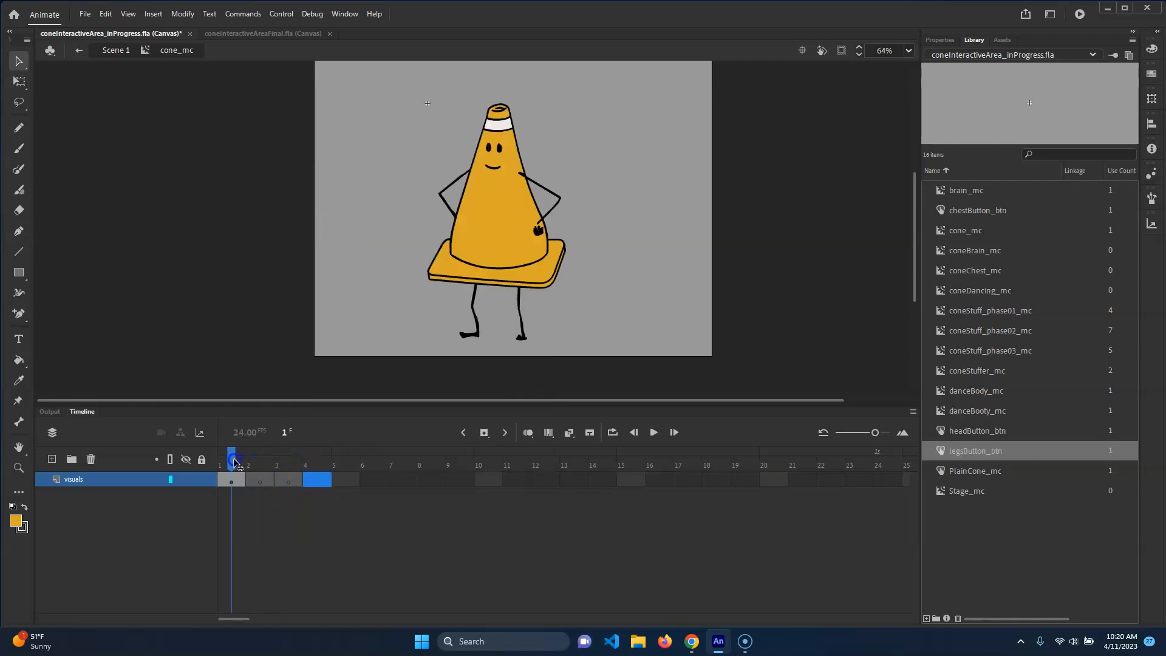
left_click_drag(236, 464, 260, 456)
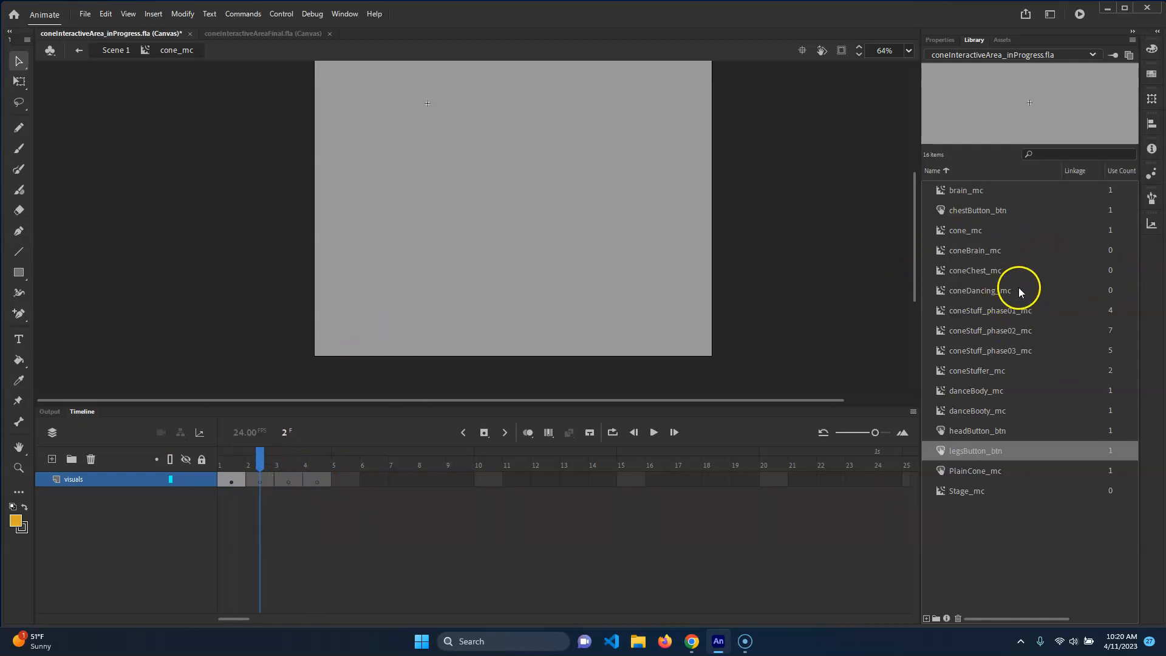
left_click(939, 191)
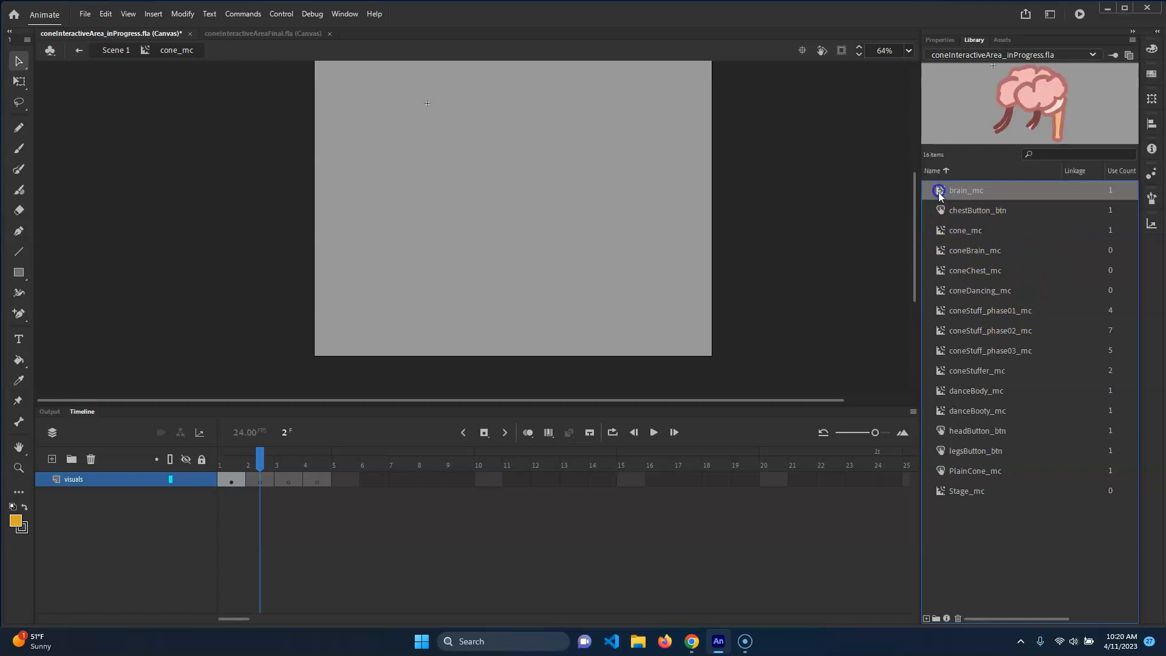
left_click(940, 231)
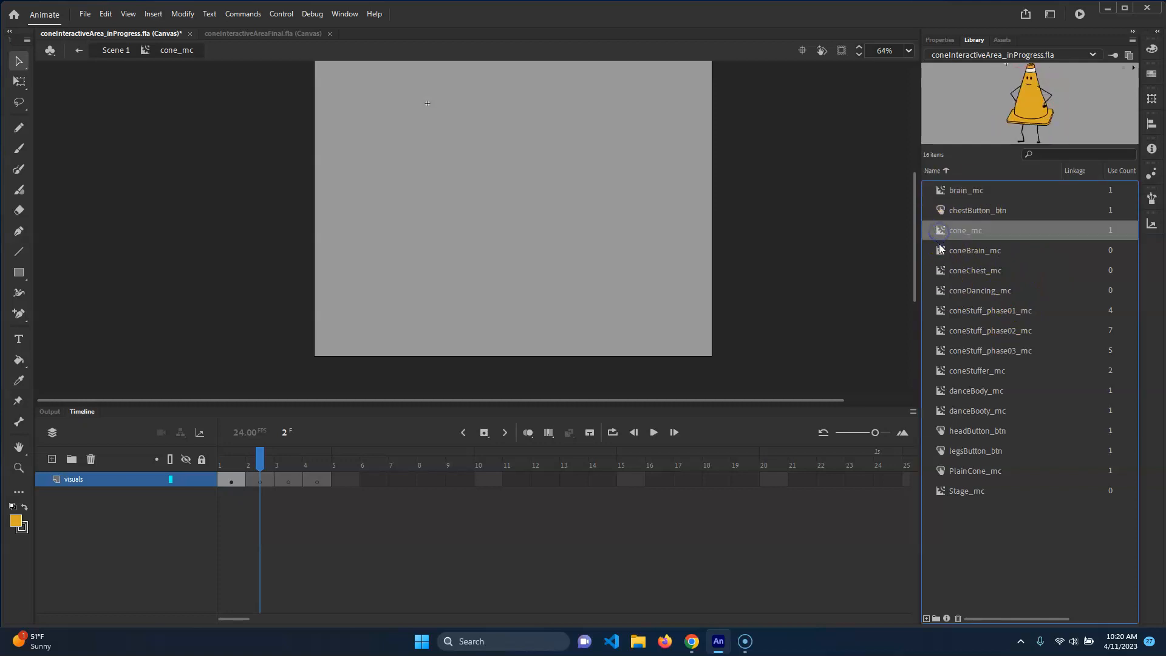
left_click(969, 250)
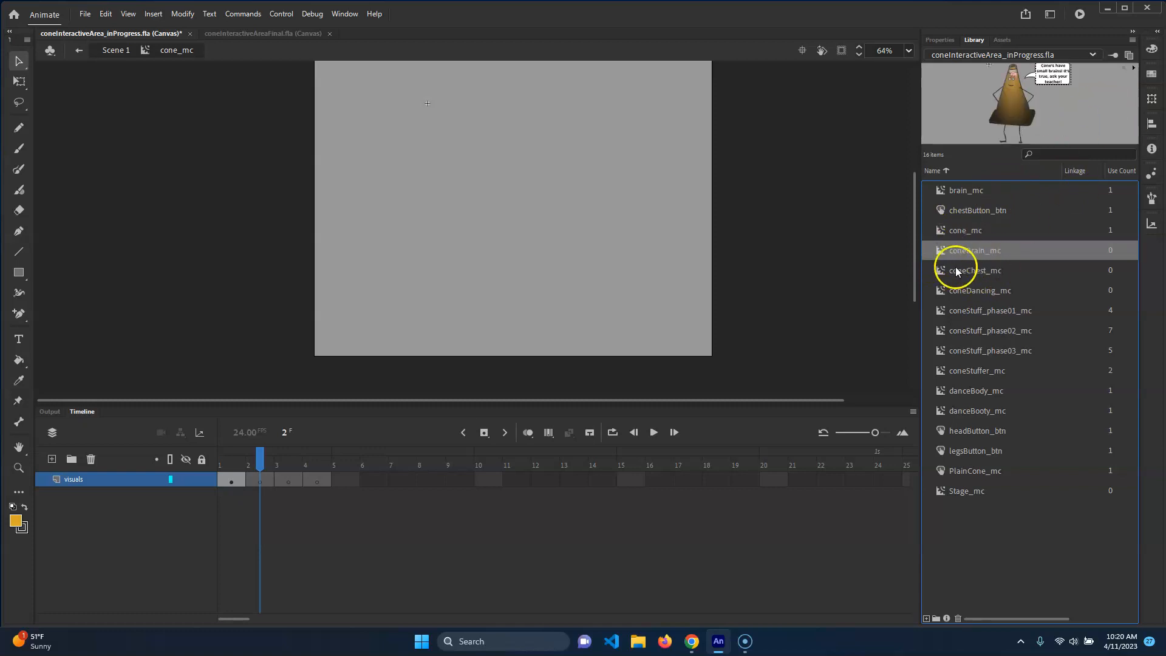
left_click_drag(1027, 163, 1031, 222)
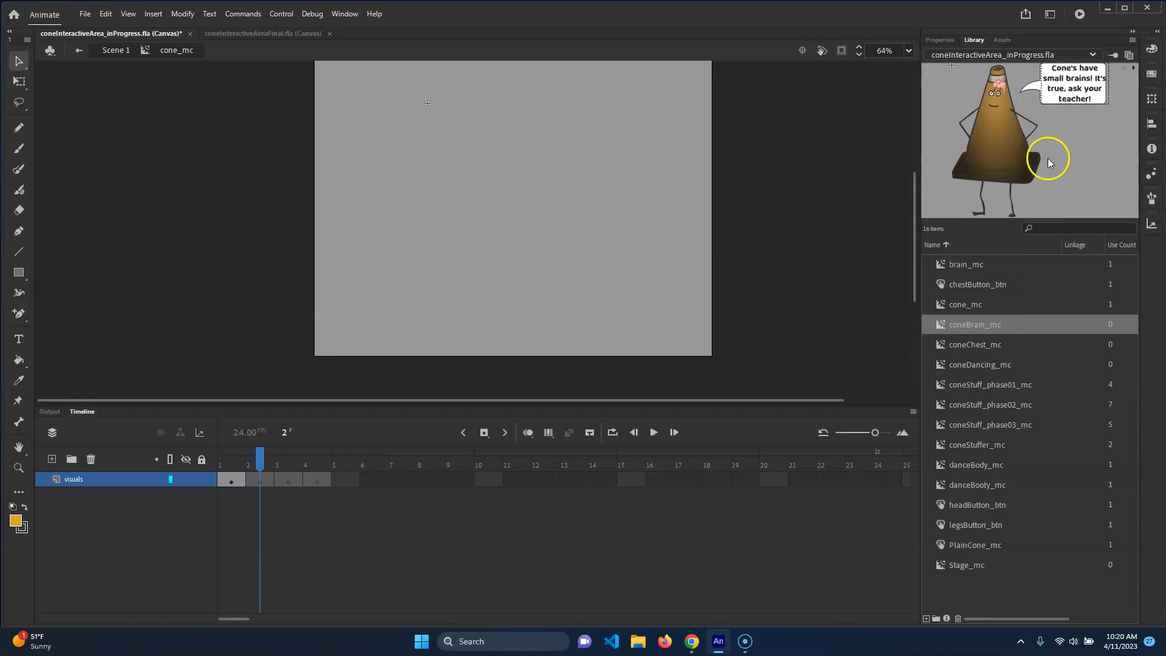
left_click_drag(974, 328, 507, 236)
left_click_drag(430, 250, 475, 225)
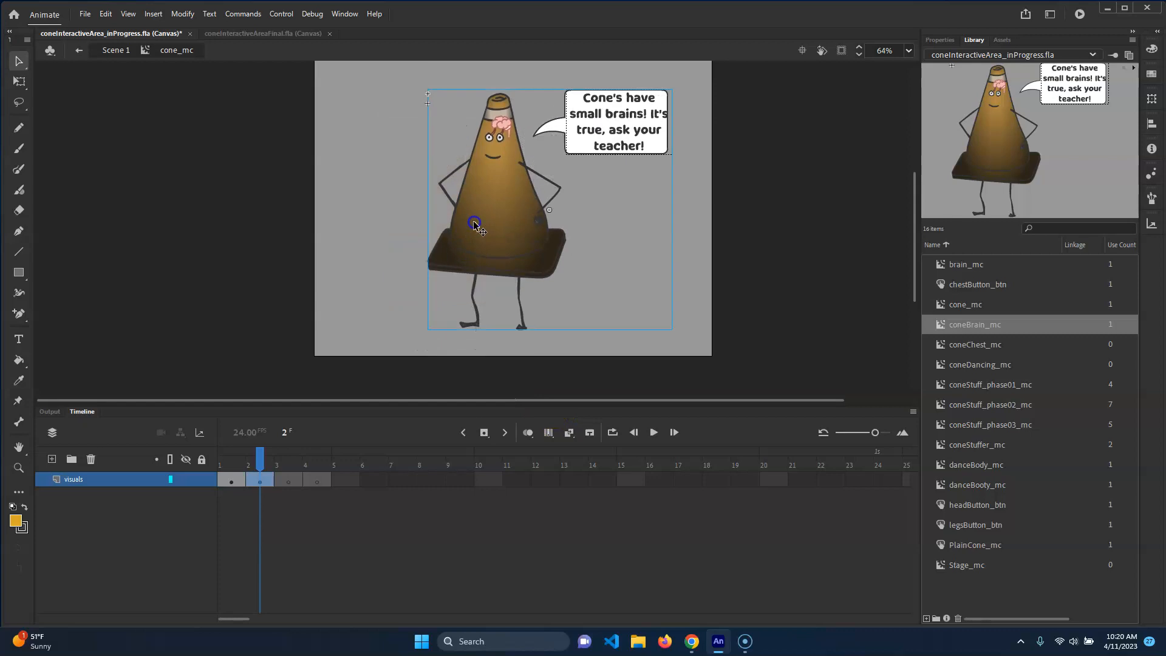
Turn on onion skinning and nudge the coneBrain_mc instance to line up with the cone on frame 1
left_click(528, 433)
mouse_move(495, 179)
left_mouse_down()
mouse_move(516, 187)
mouse_move(502, 196)
left_mouse_up()
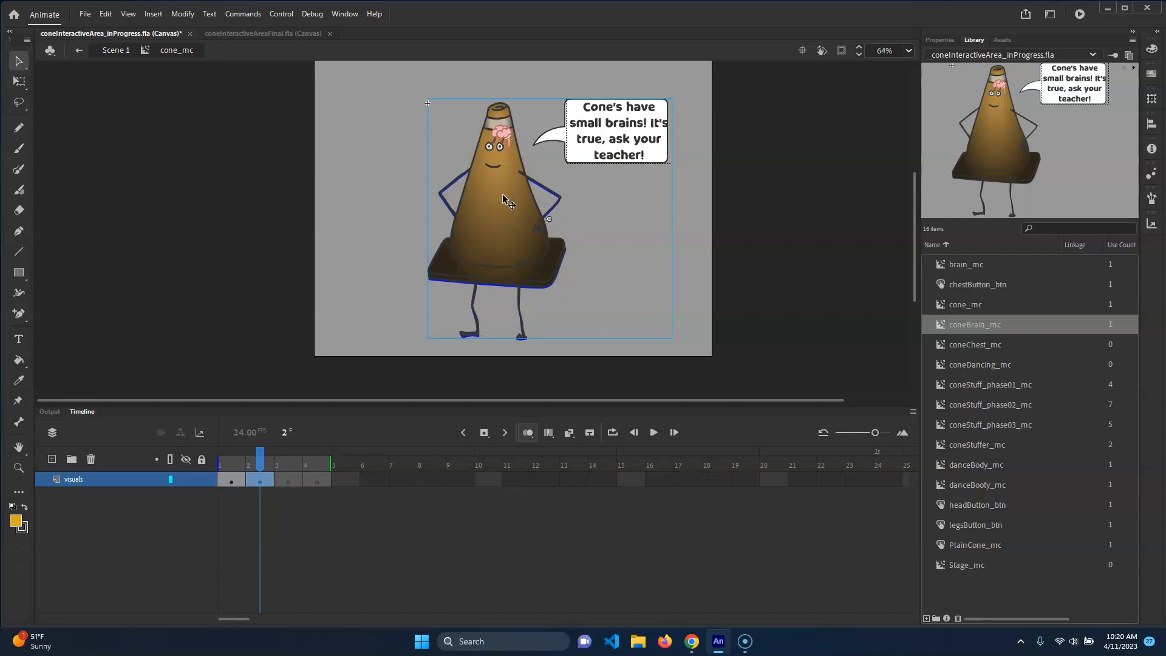
key("Down")
key("Down")
key("Down")
key("Down")
key("Up")
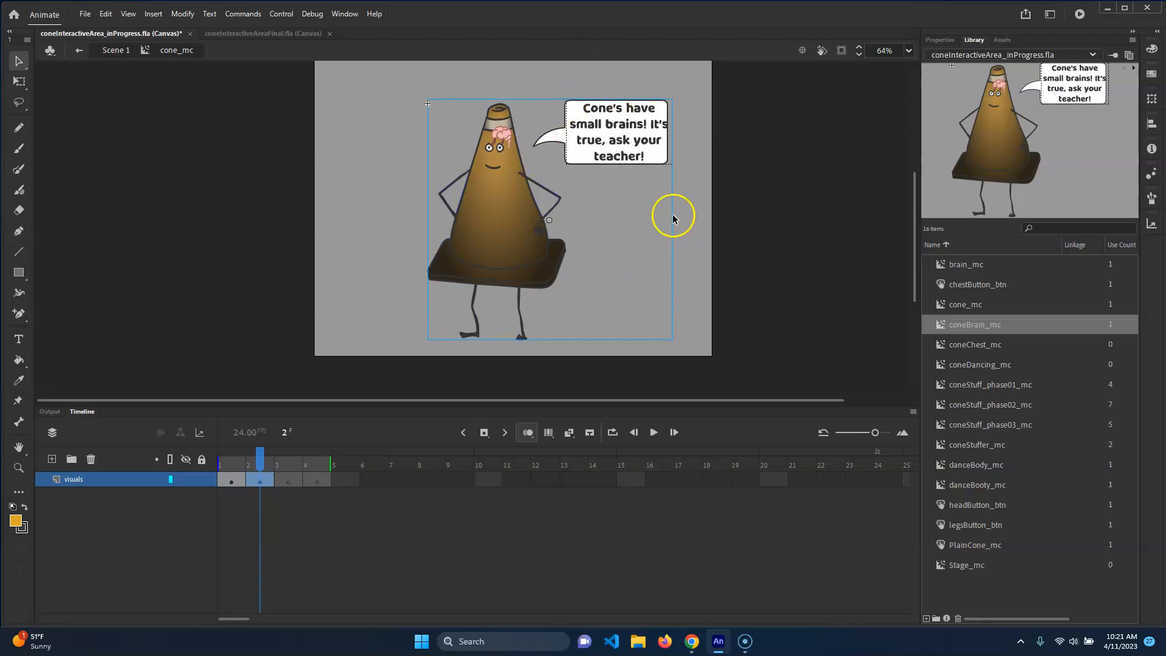
Turn off onion skinning and compare frames 1 and 2
left_click(248, 462)
left_click_drag(247, 461, 234, 463)
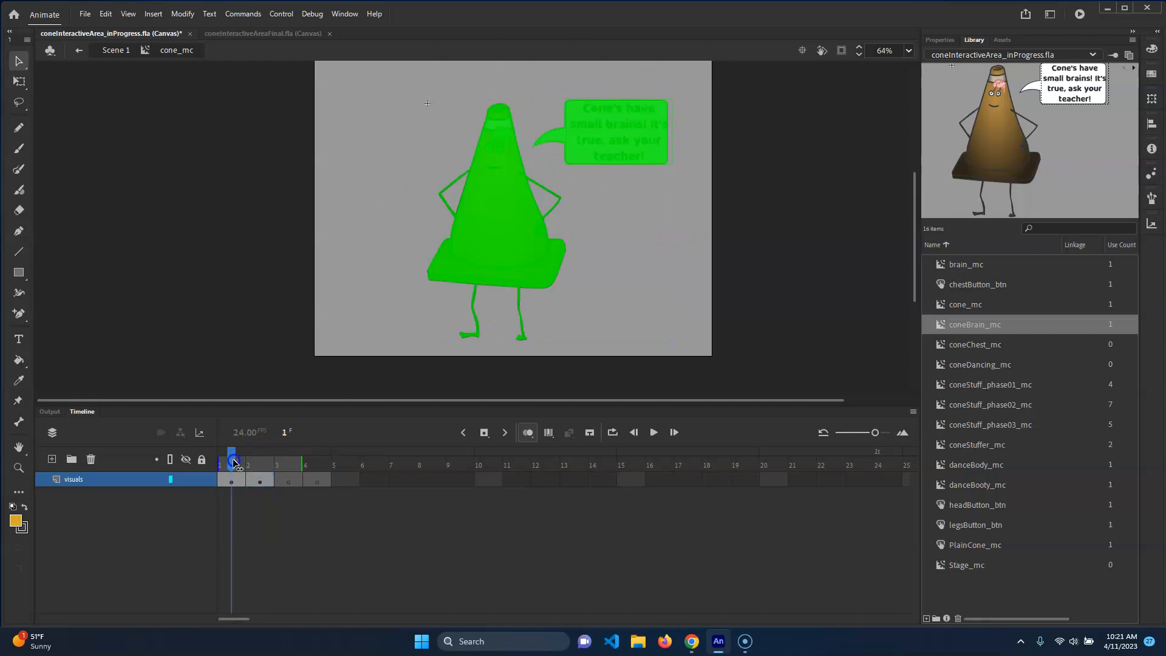
left_click(521, 435)
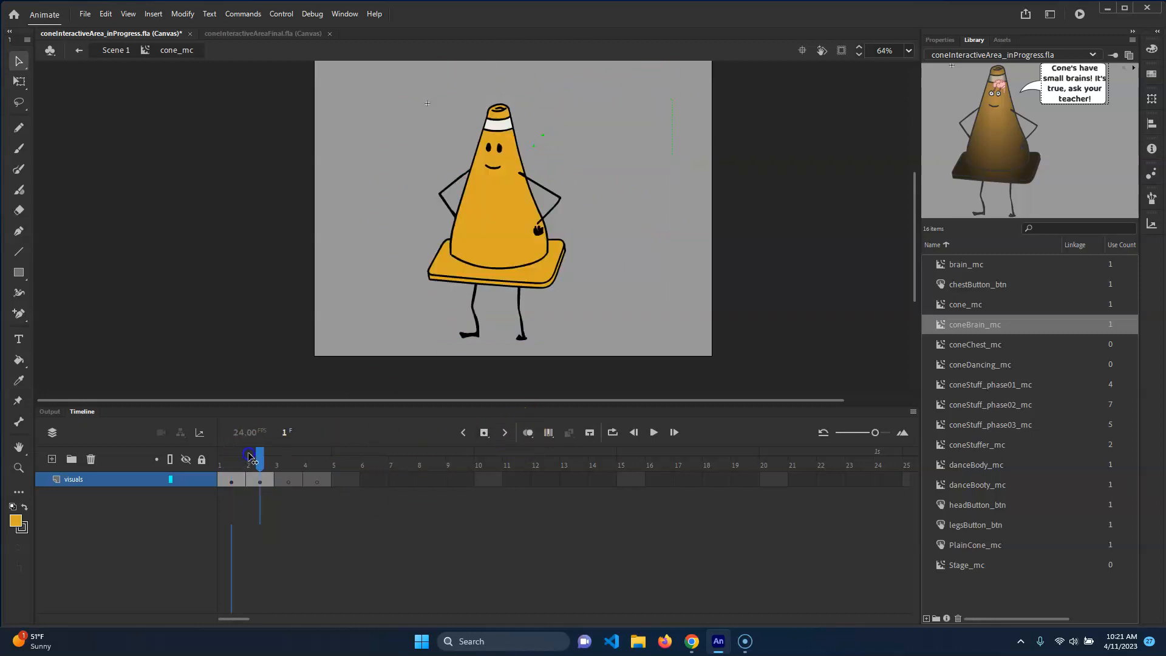
left_click_drag(250, 456, 256, 457)
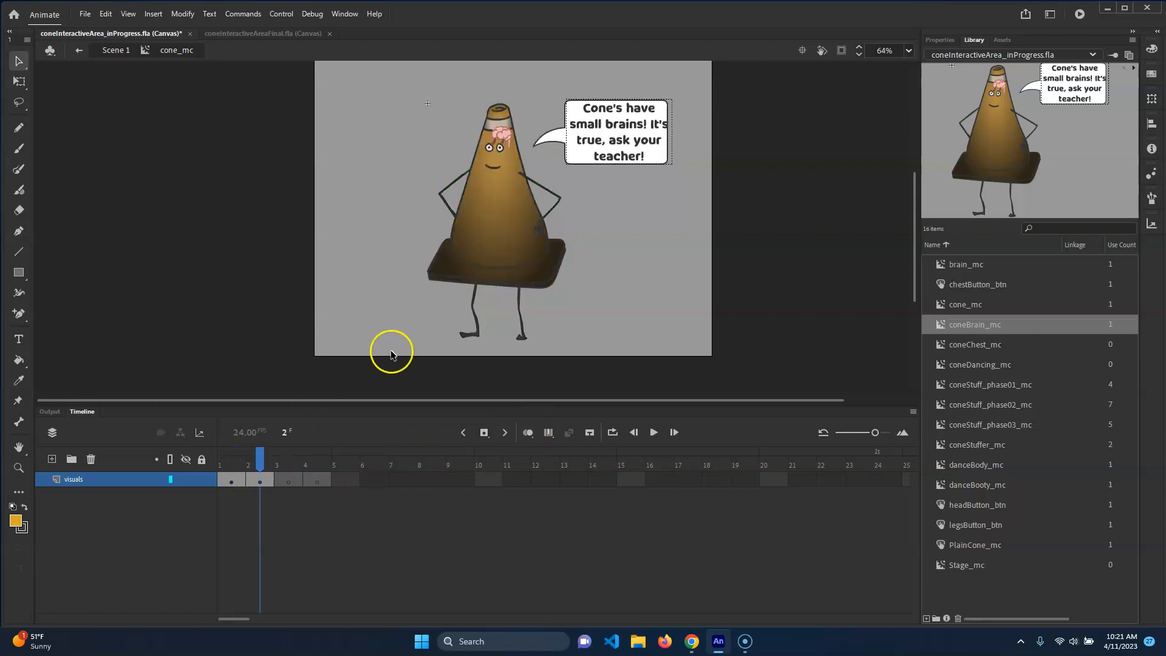
Open coneBrain_mc for editing and delete its Actions layer
double_click(504, 225)
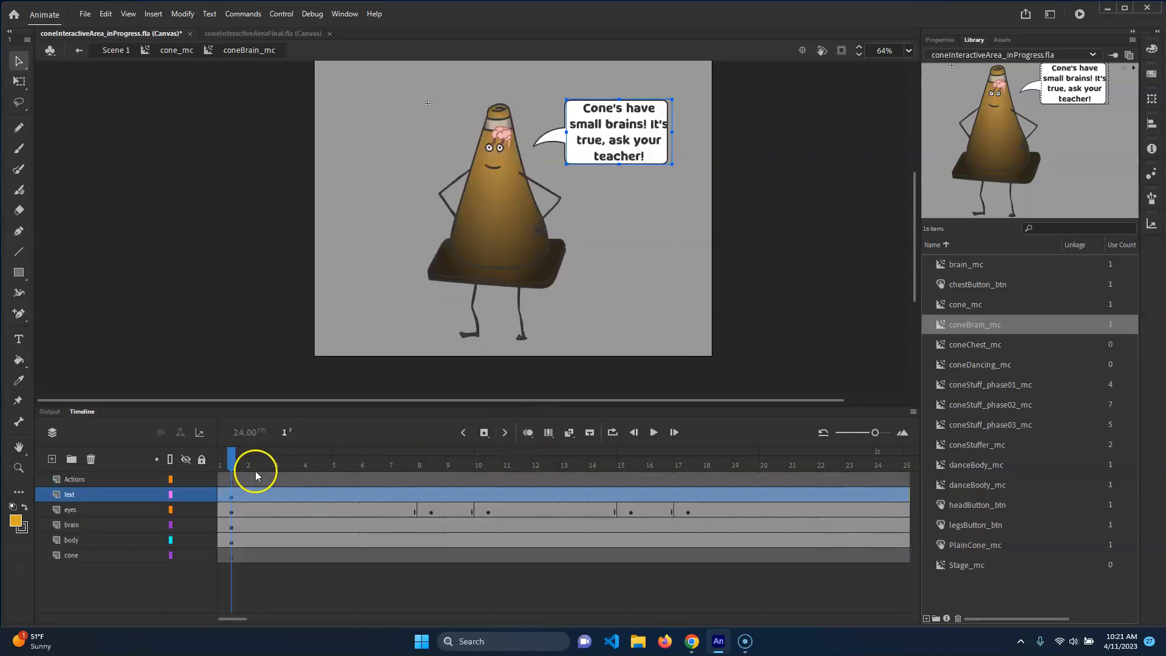
left_click(88, 478)
left_click(91, 459)
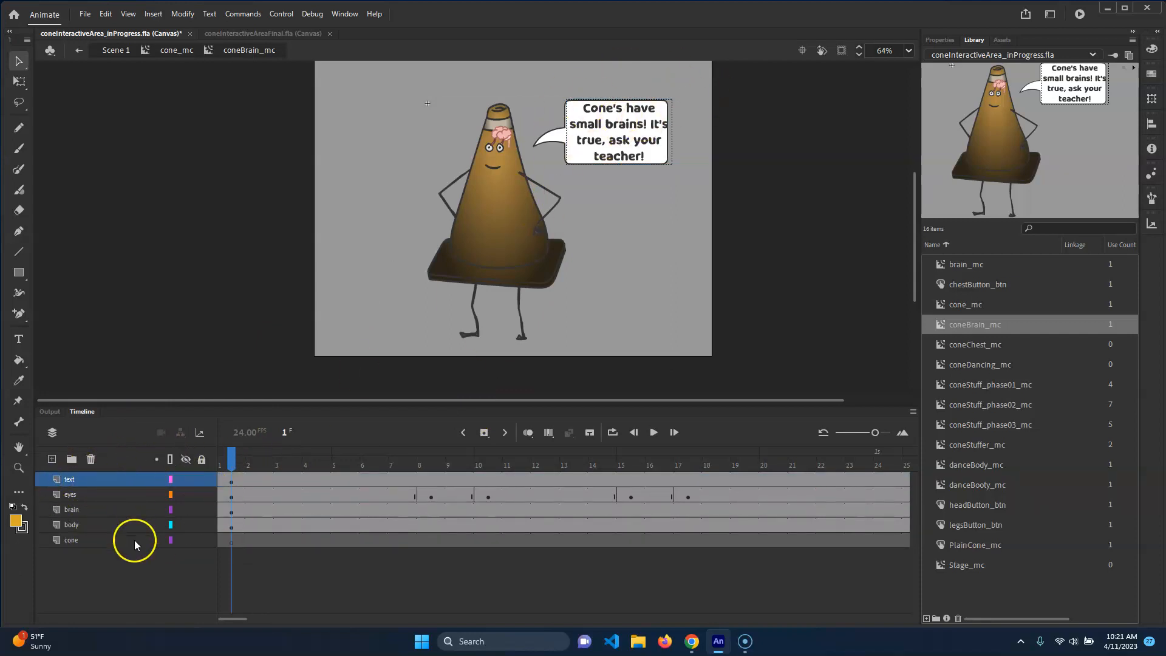
Inspect the remaining layers of the coneBrain_mc timeline
left_click(83, 495)
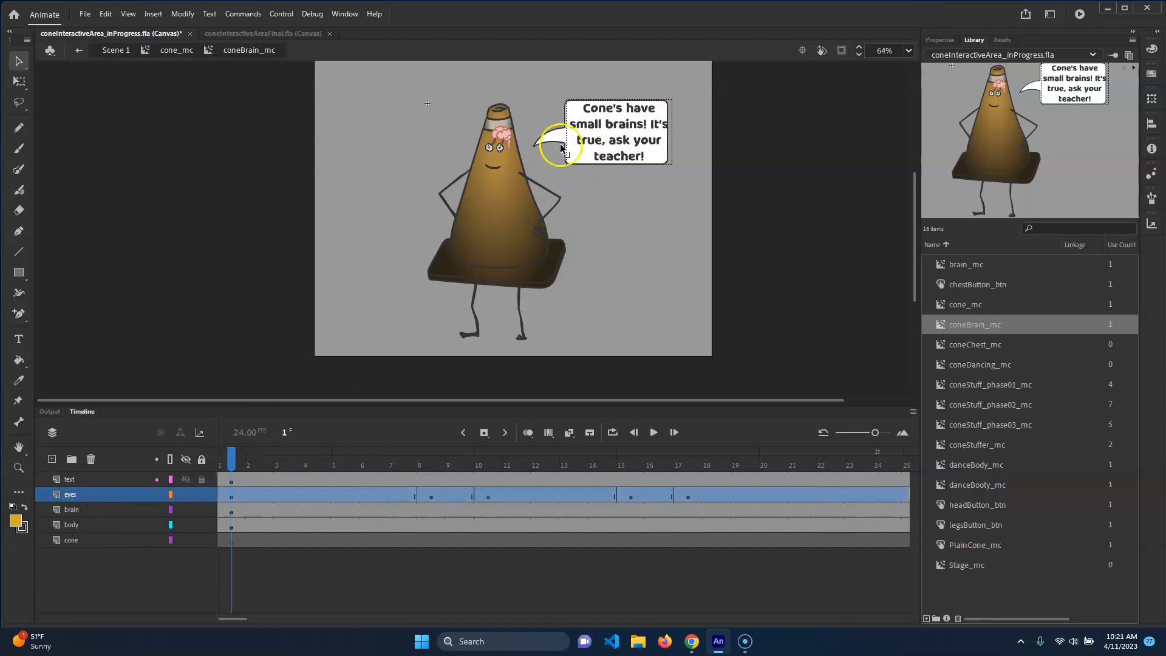
left_click_drag(336, 463, 223, 462)
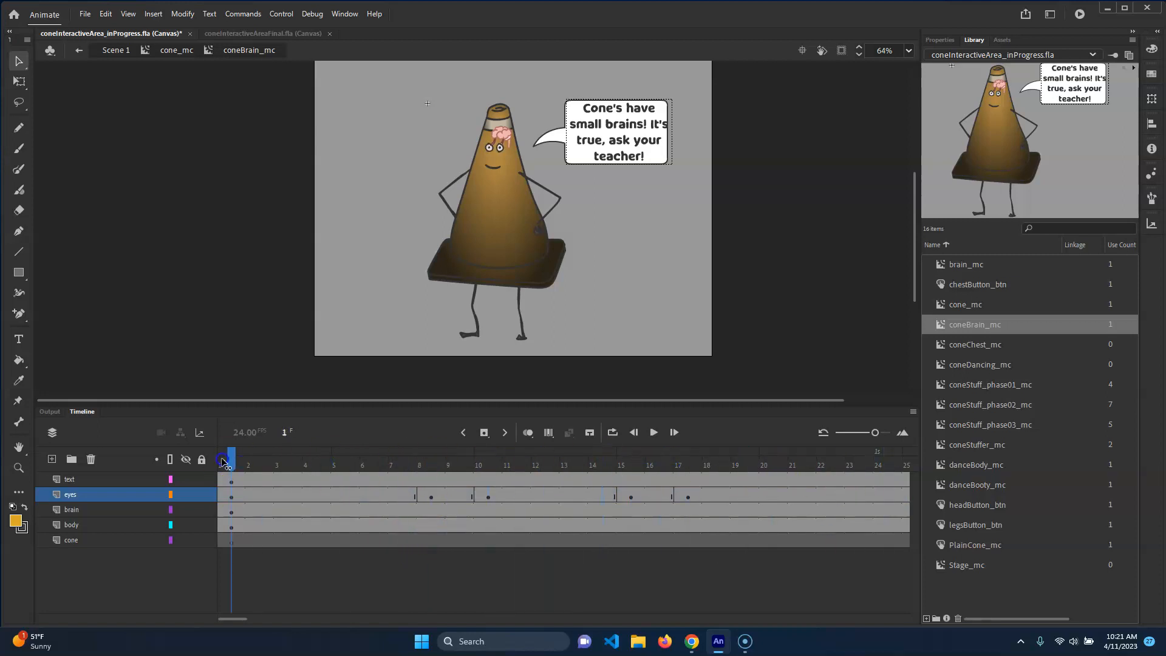
left_click(100, 521)
left_click(105, 513)
left_click(94, 524)
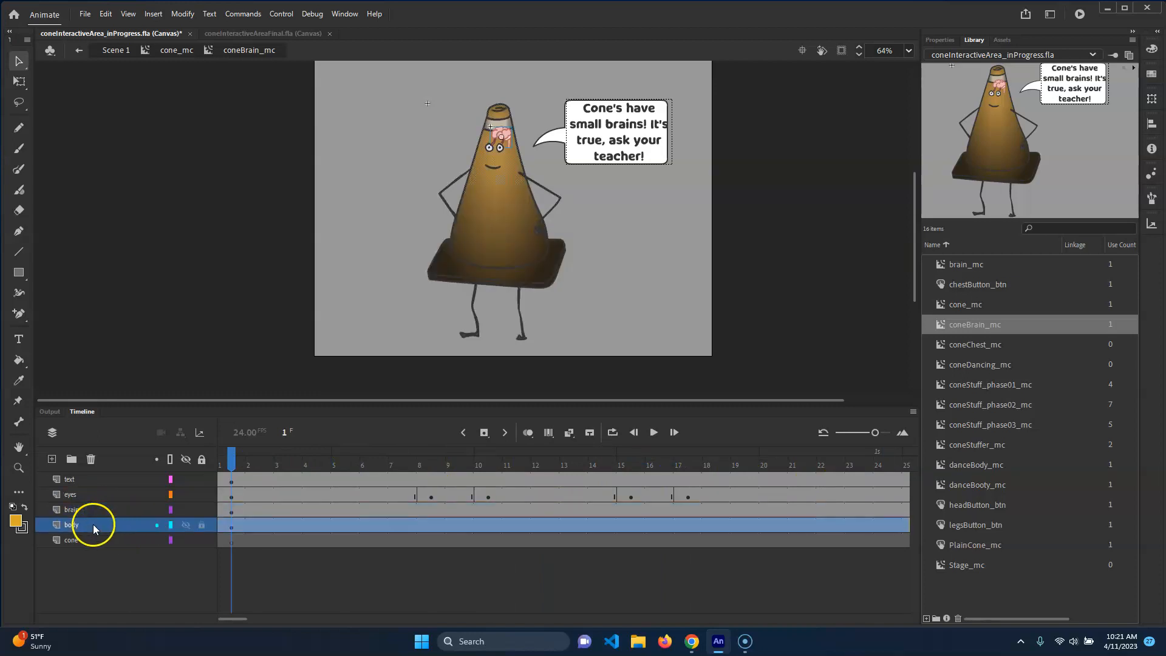
left_click(352, 258)
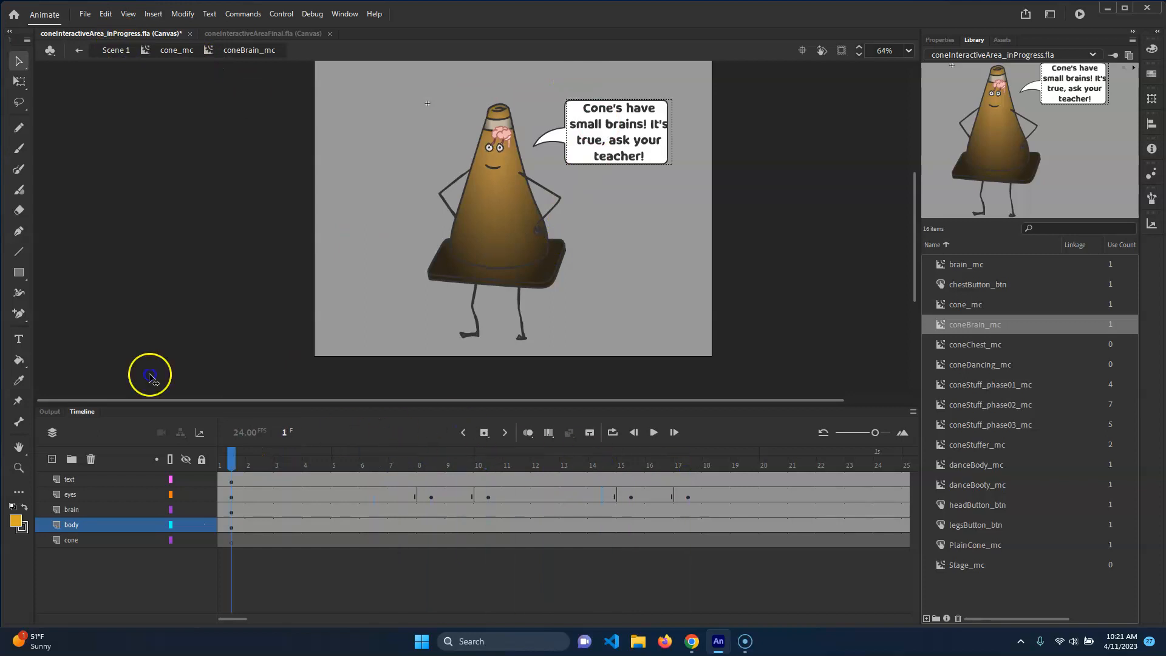
Return to cone_mc, go to frame 3, and preview the library's cone symbols
left_click(177, 50)
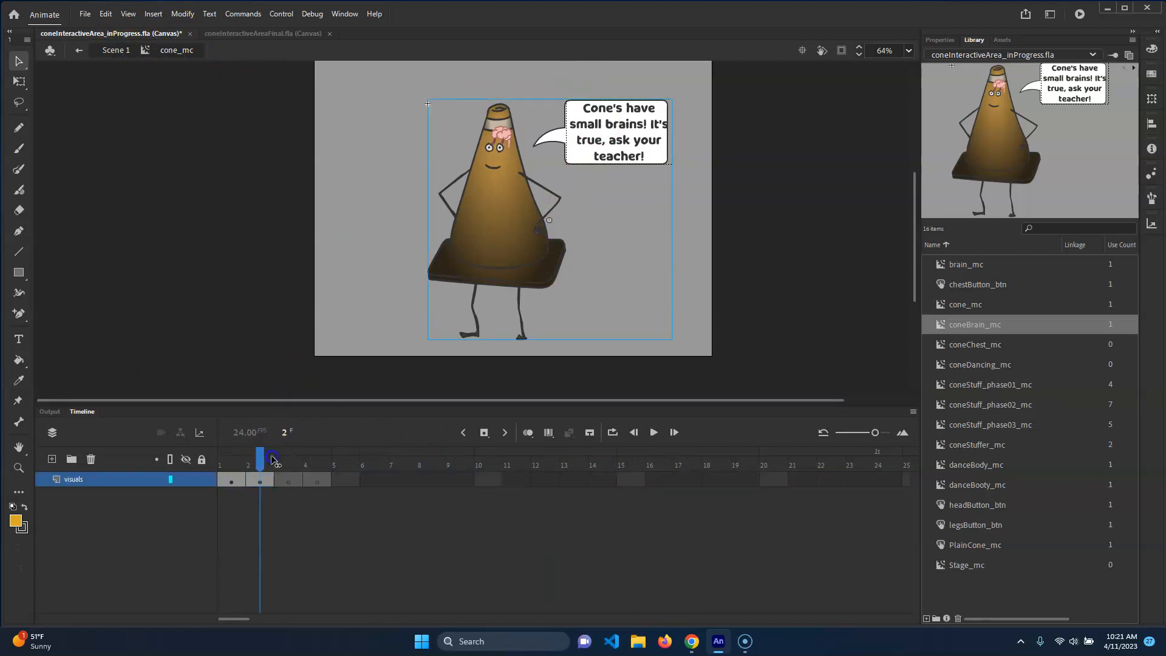
left_click(285, 480)
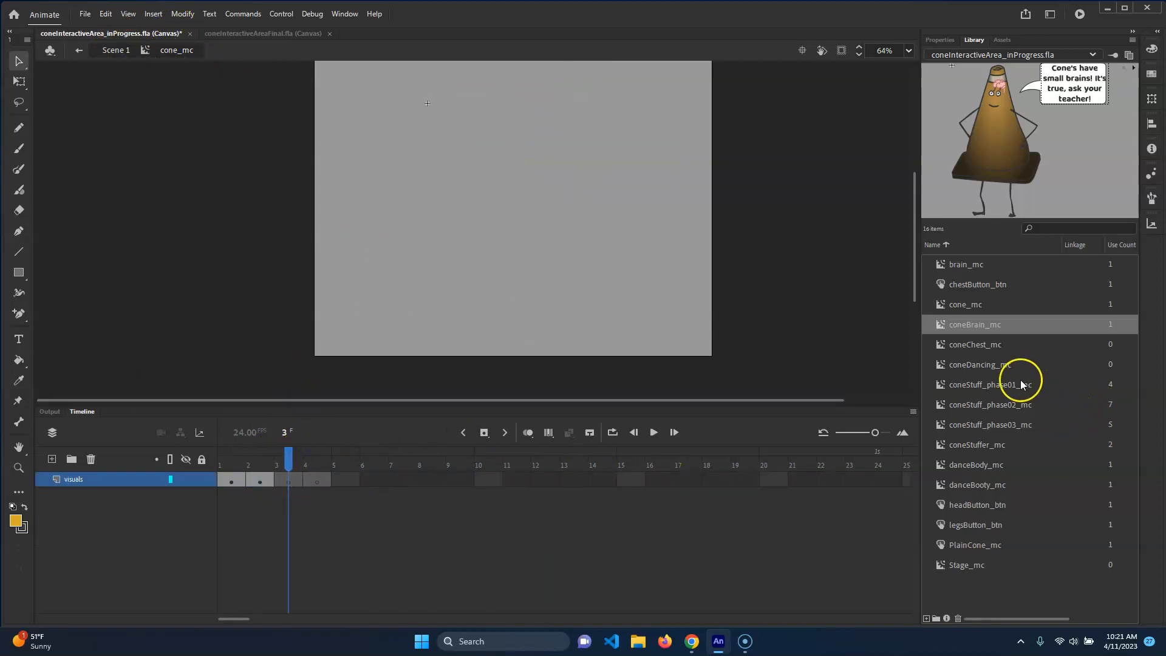
left_click(972, 345)
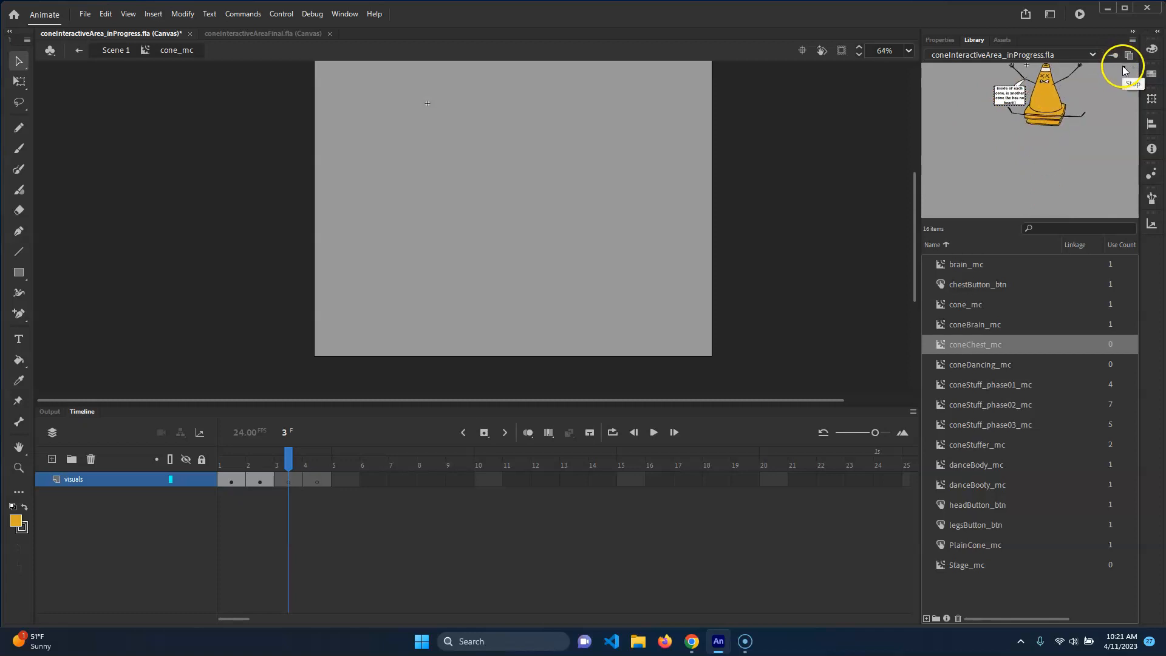
left_click(987, 387)
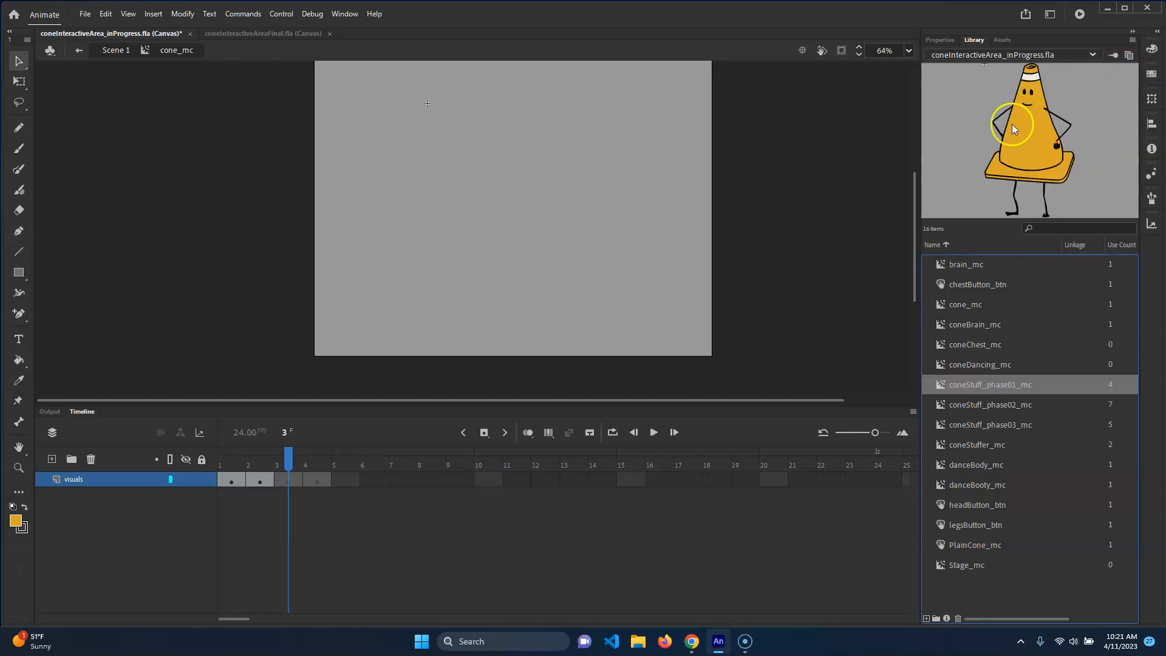
left_click(987, 404)
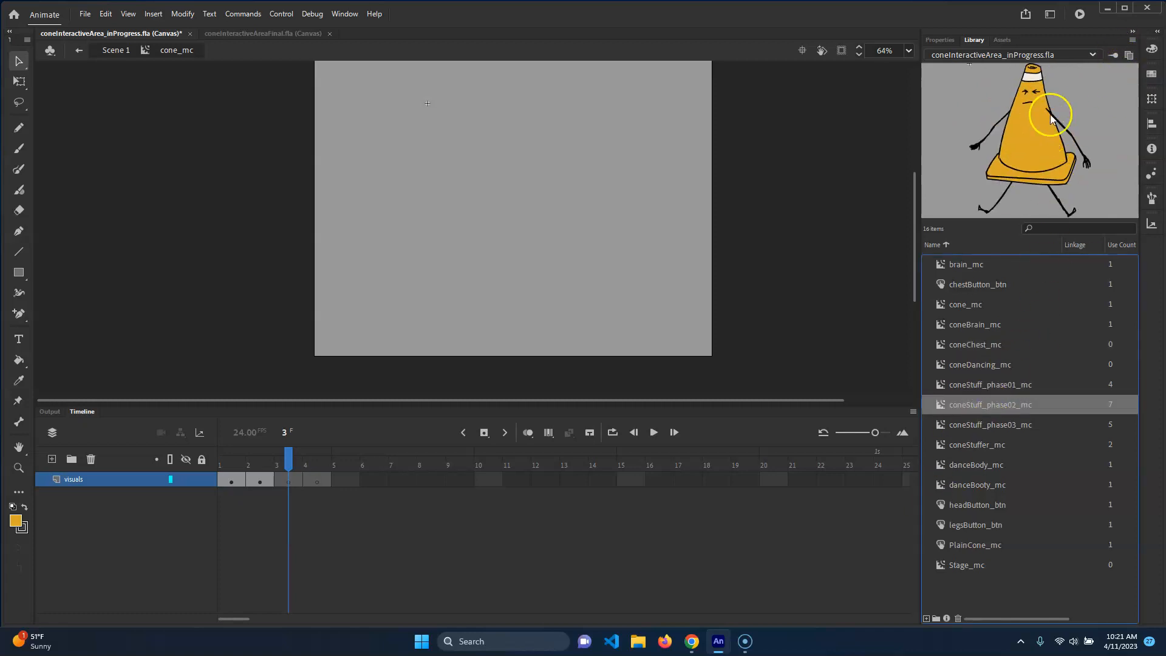
left_click(1002, 428)
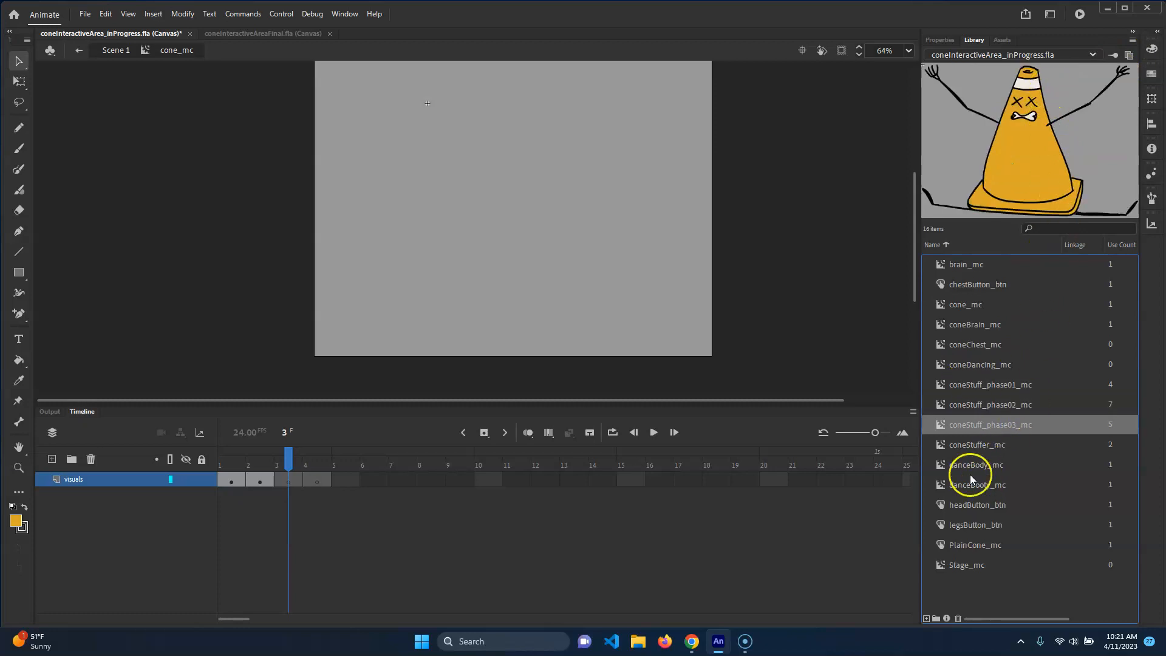
left_click(983, 366)
left_click(958, 350)
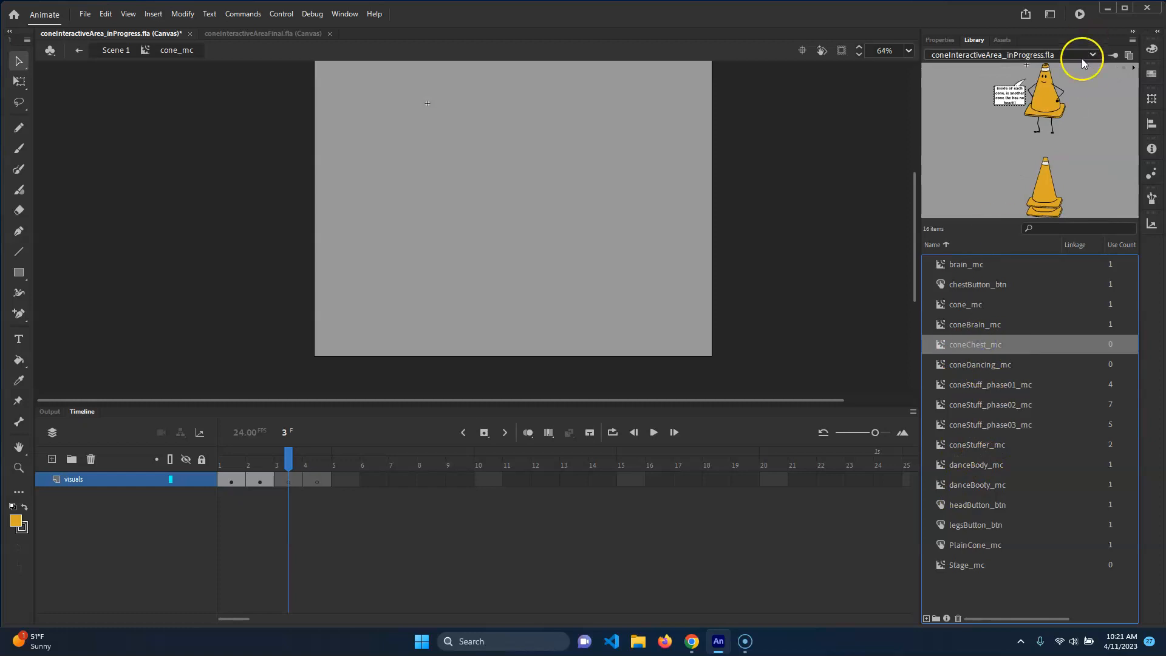
Place coneChest_mc on frame 3 and, with onion skinning on, move it over the cone's position
left_click_drag(971, 344, 473, 243)
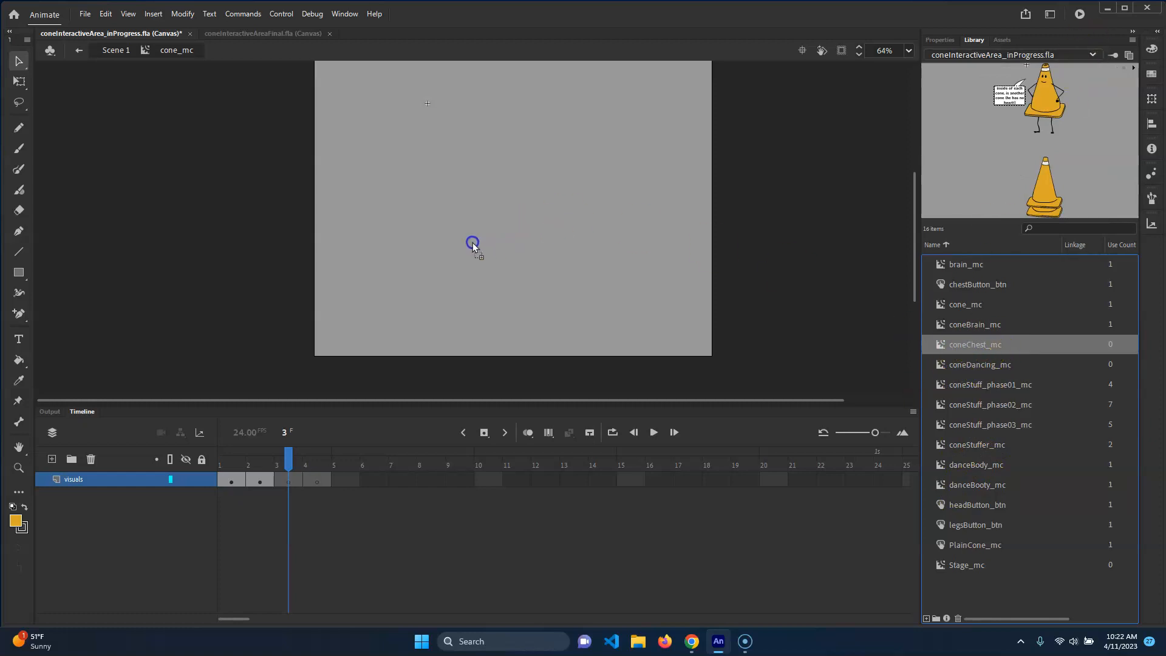
left_click(528, 432)
left_click_drag(512, 141, 489, 202)
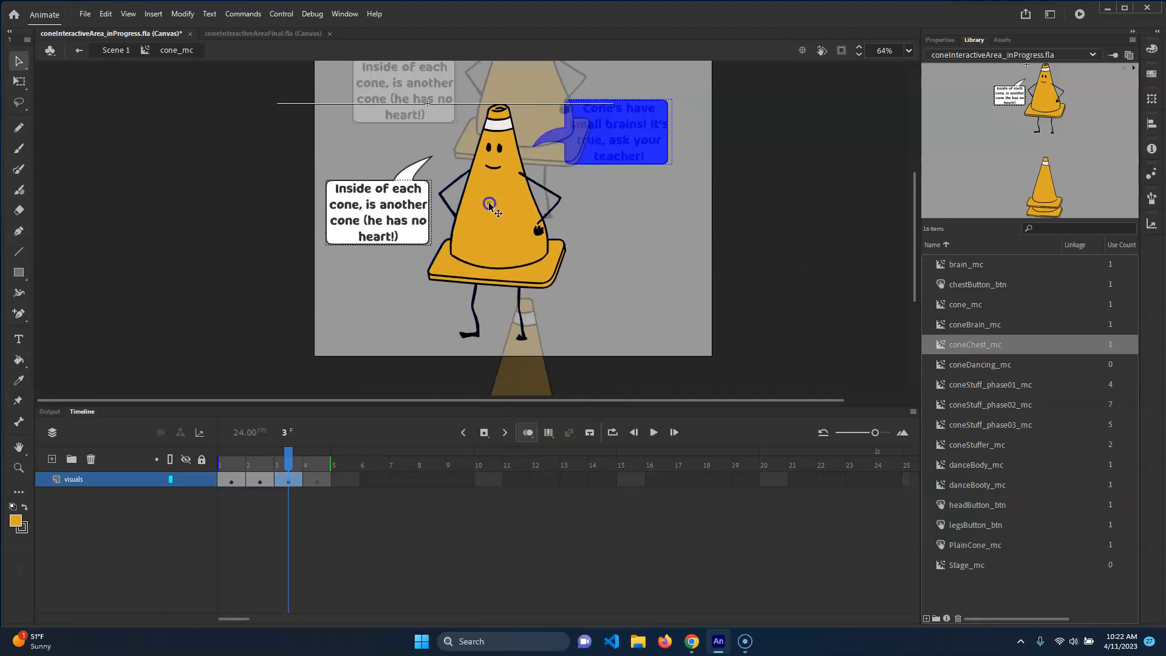
Nudge the coneChest_mc instance sideways to fine-tune its alignment with the neighbouring frames
key("Left")
key("Left")
key("Right")
key("Right")
key("Right")
key("Left")
left_click(285, 432)
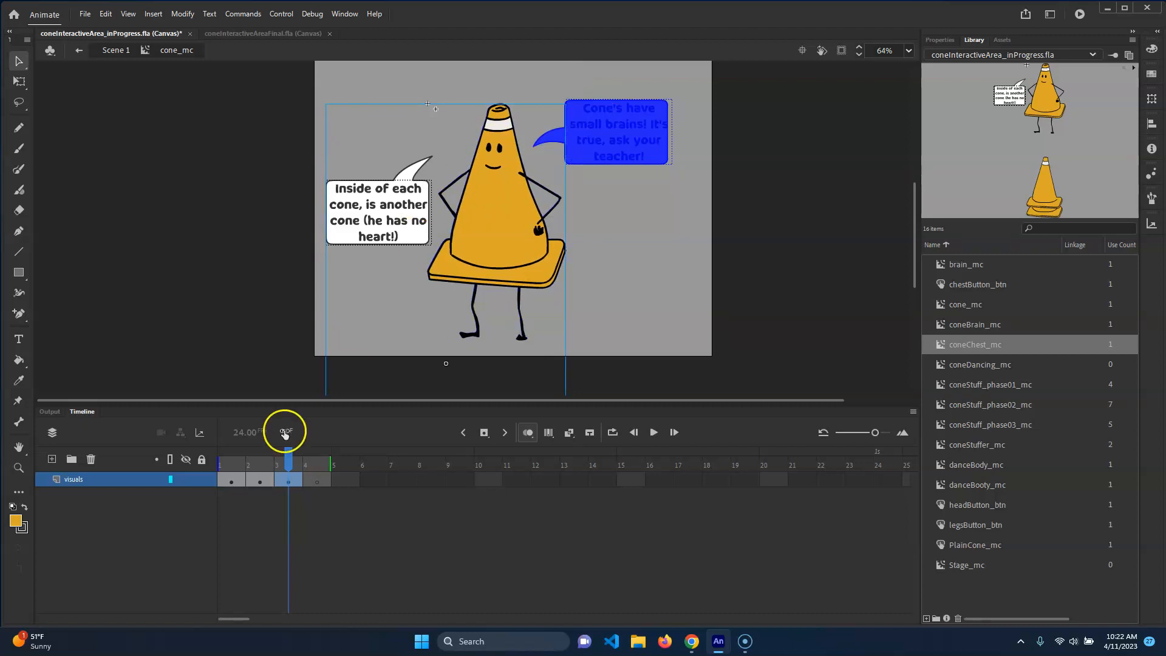
Go to frame 4 and place coneDancing_mc on the stage, aligning it over the cone's position
left_click(311, 463)
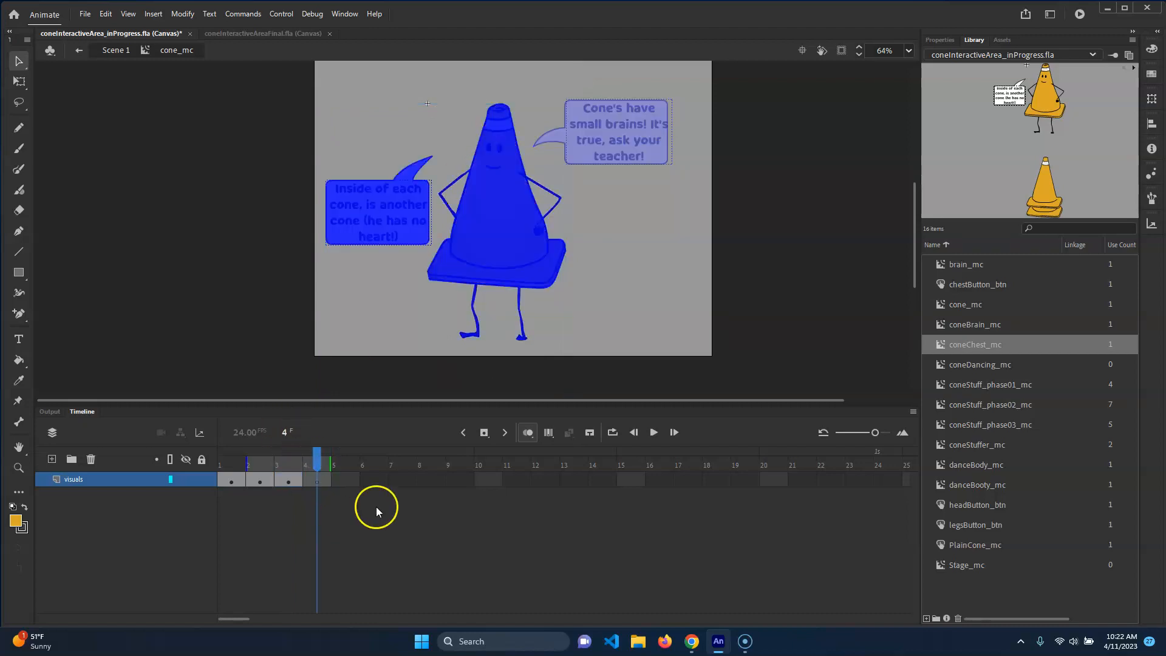
left_click(984, 365)
left_click_drag(951, 368, 486, 231)
left_click_drag(601, 313, 483, 225)
left_click_drag(400, 221, 477, 224)
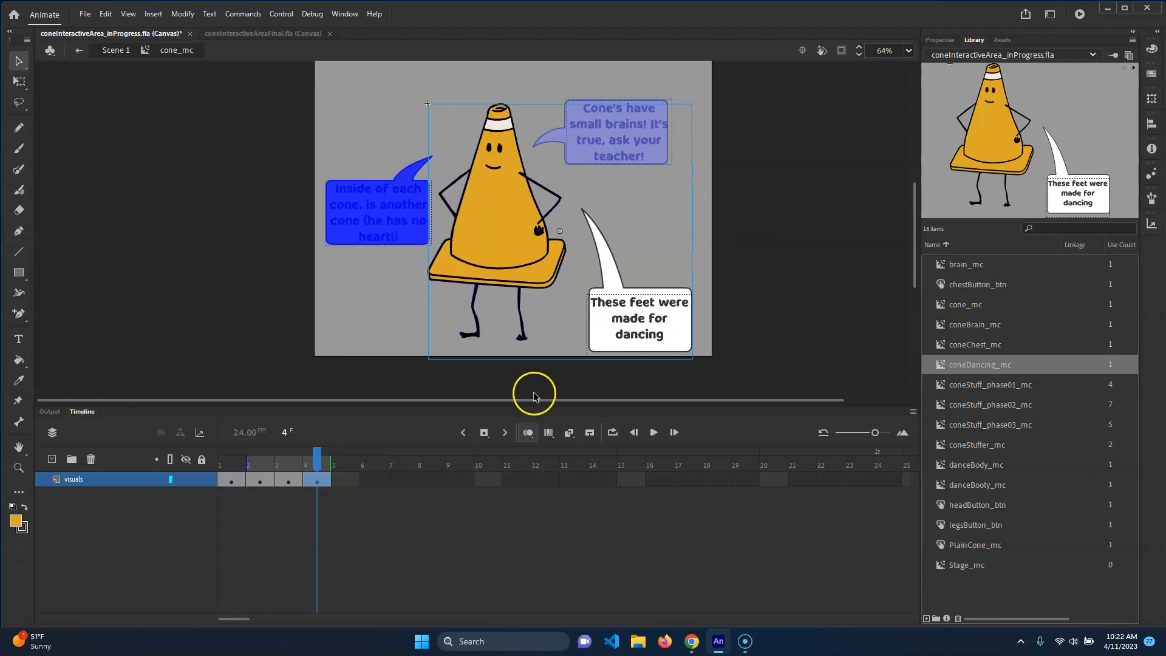
Turn off onion skinning and step back and forth through the four frames to review each cone state
left_click(529, 432)
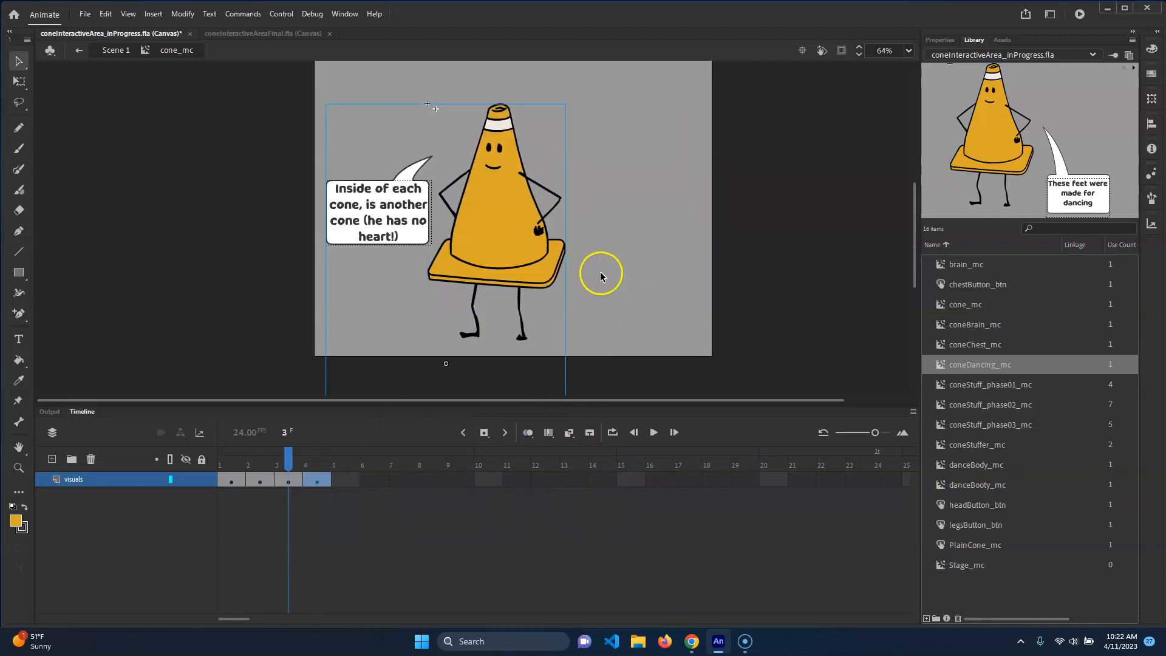
key("comma")
key("period")
key("comma")
key("period")
key("comma")
key("period")
key("comma")
key("comma")
key("comma")
mouse_move(226, 464)
left_mouse_down()
mouse_move(318, 464)
mouse_move(226, 466)
left_mouse_up()
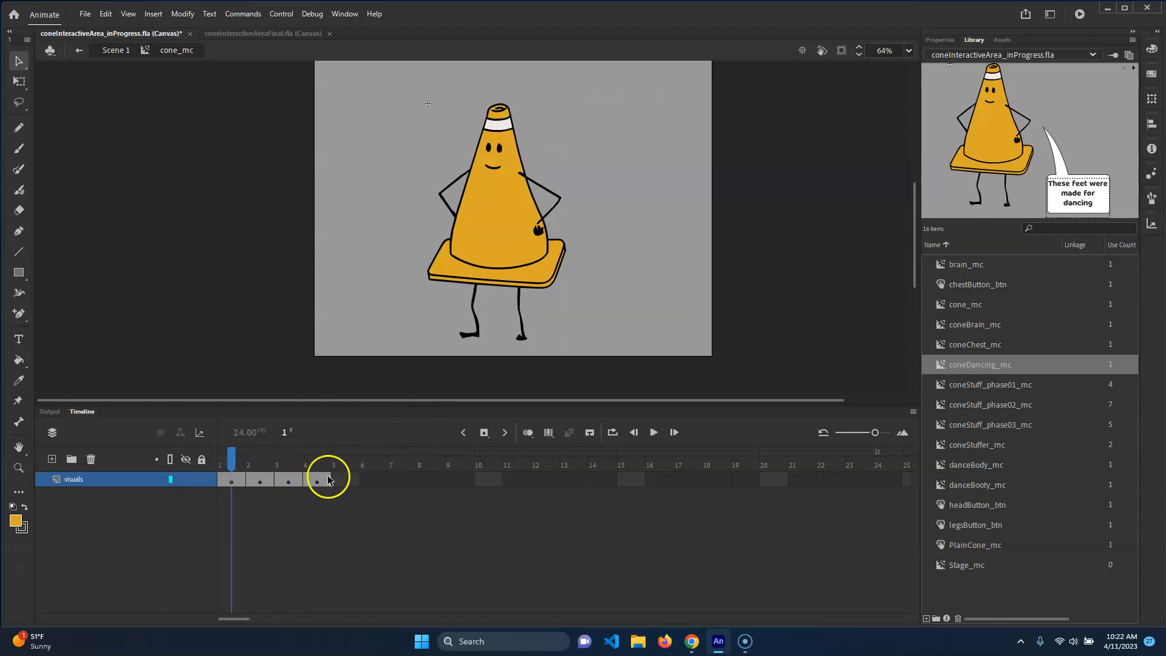
Add a new layer above visuals and name it states
left_click(52, 458)
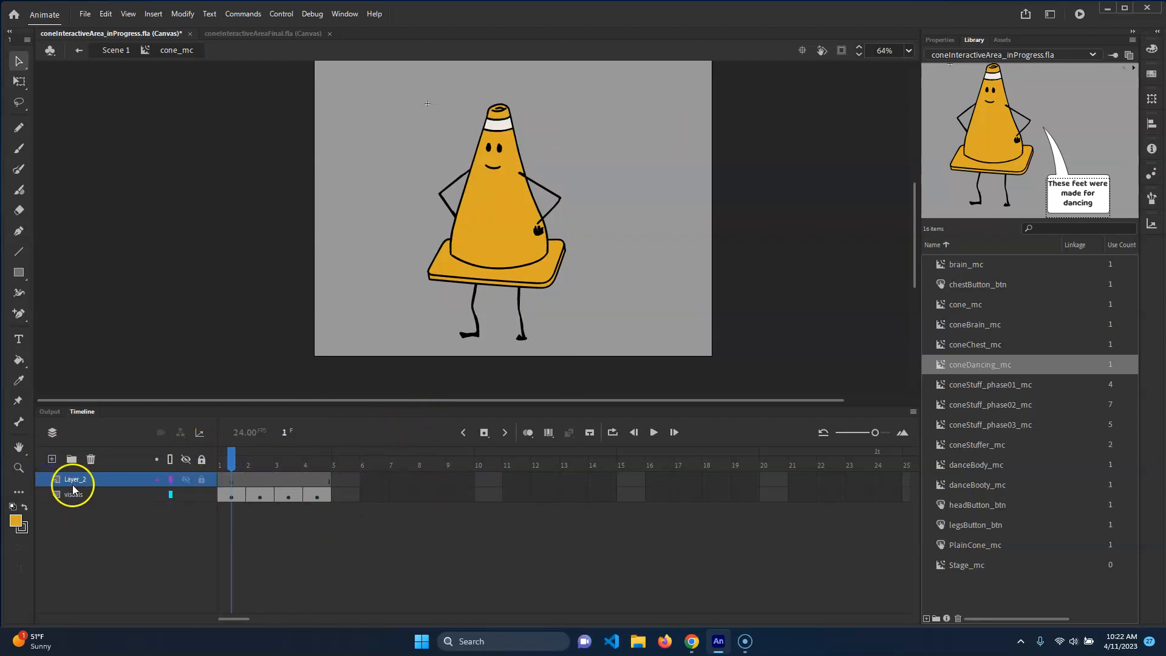
double_click(78, 480)
type("states")
key("Return")
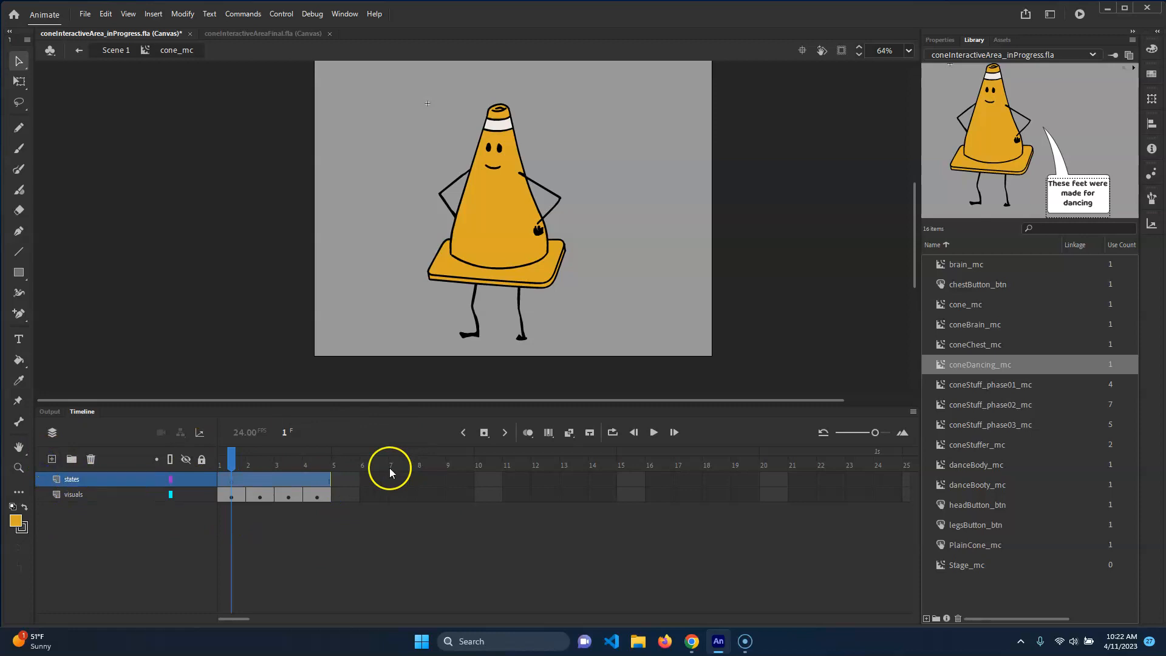
Insert keyframes on frames 2, 3 and 4 of the states layer
left_click(258, 480)
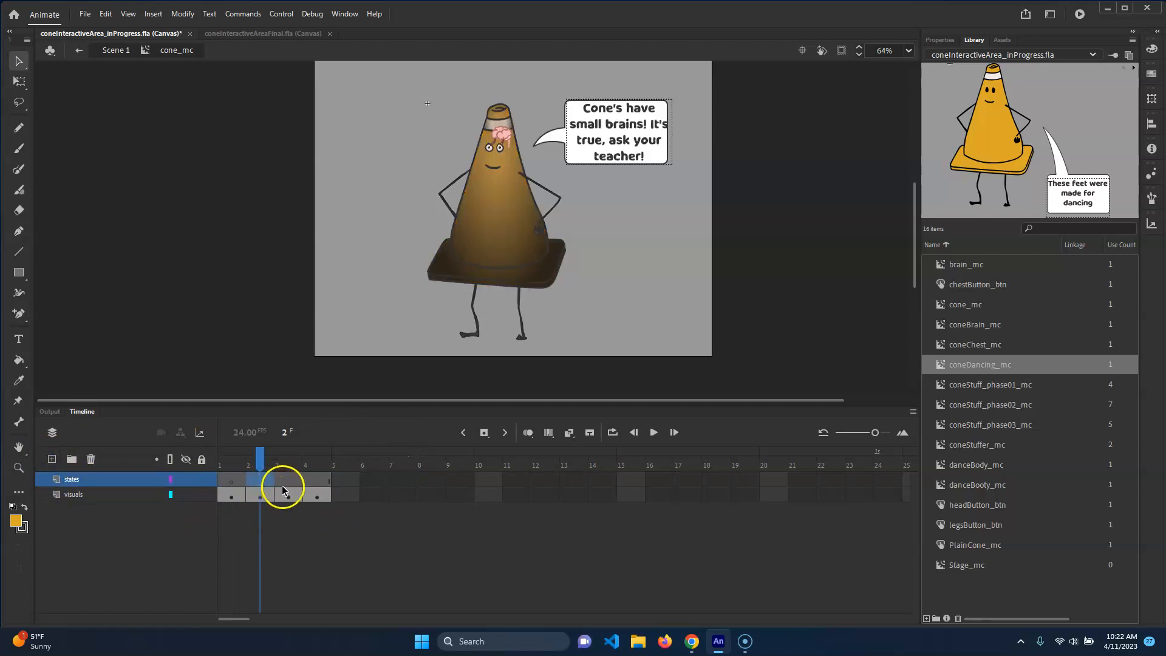
right_click(262, 486)
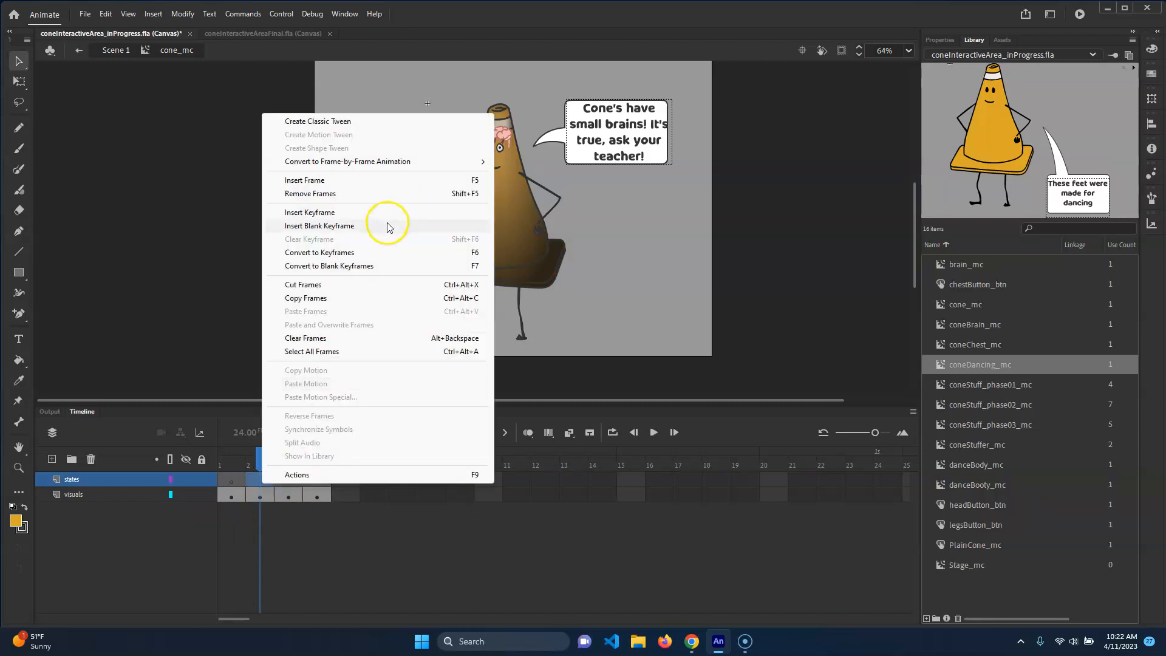
left_click(390, 227)
left_click(289, 480)
right_click(290, 481)
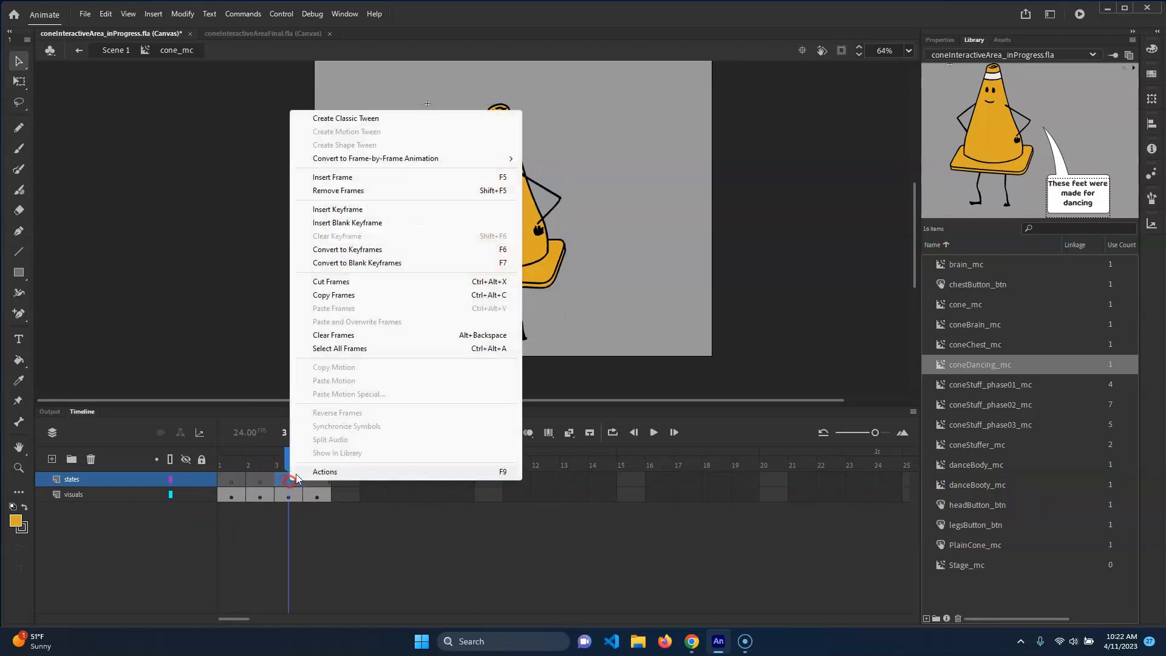
left_click(371, 210)
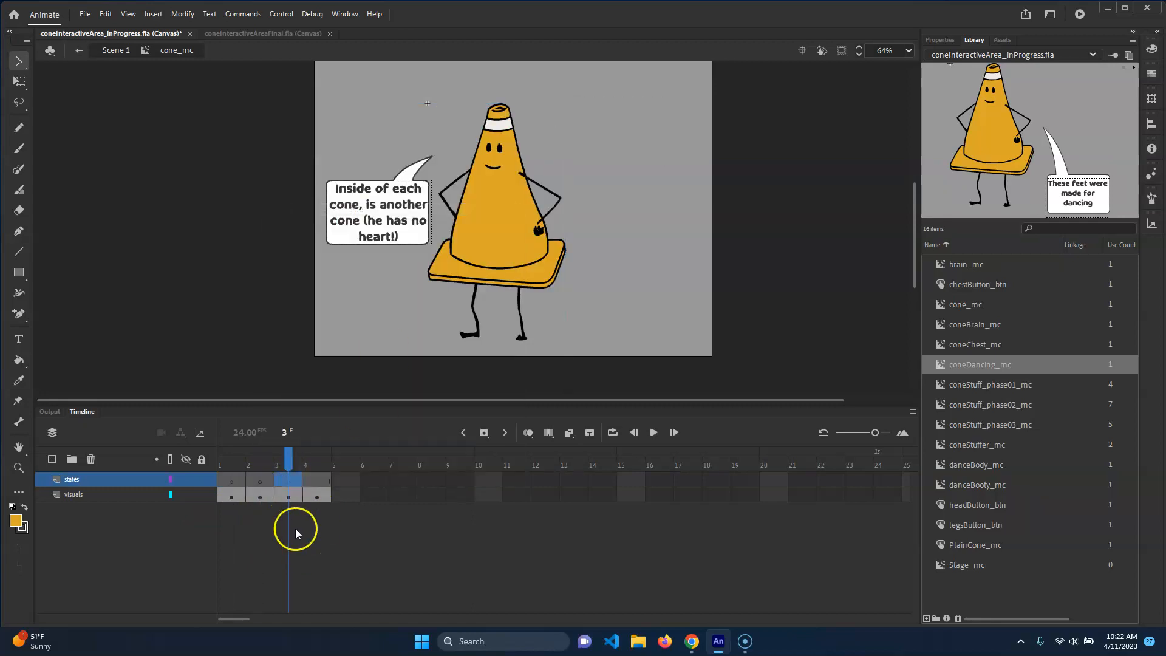
left_click(306, 483)
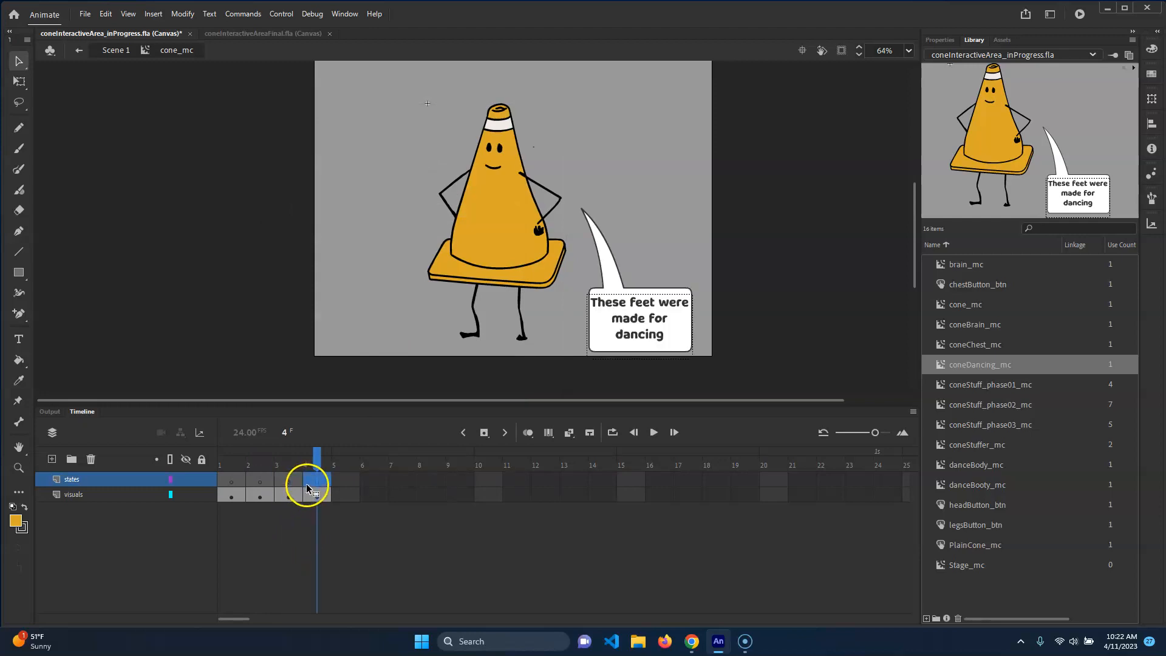
Select frame 1 of the states layer and give it the frame label default
left_click_drag(320, 458, 231, 463)
left_click(233, 483)
left_click(943, 40)
left_click(248, 480)
left_click(229, 481)
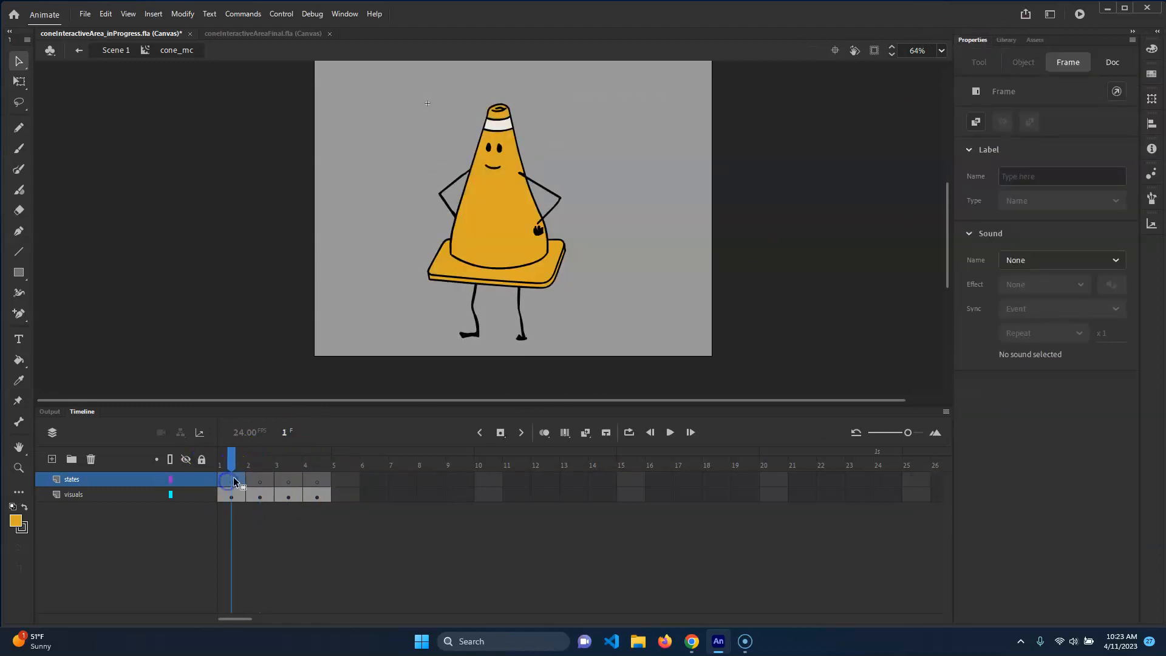
left_click(1042, 176)
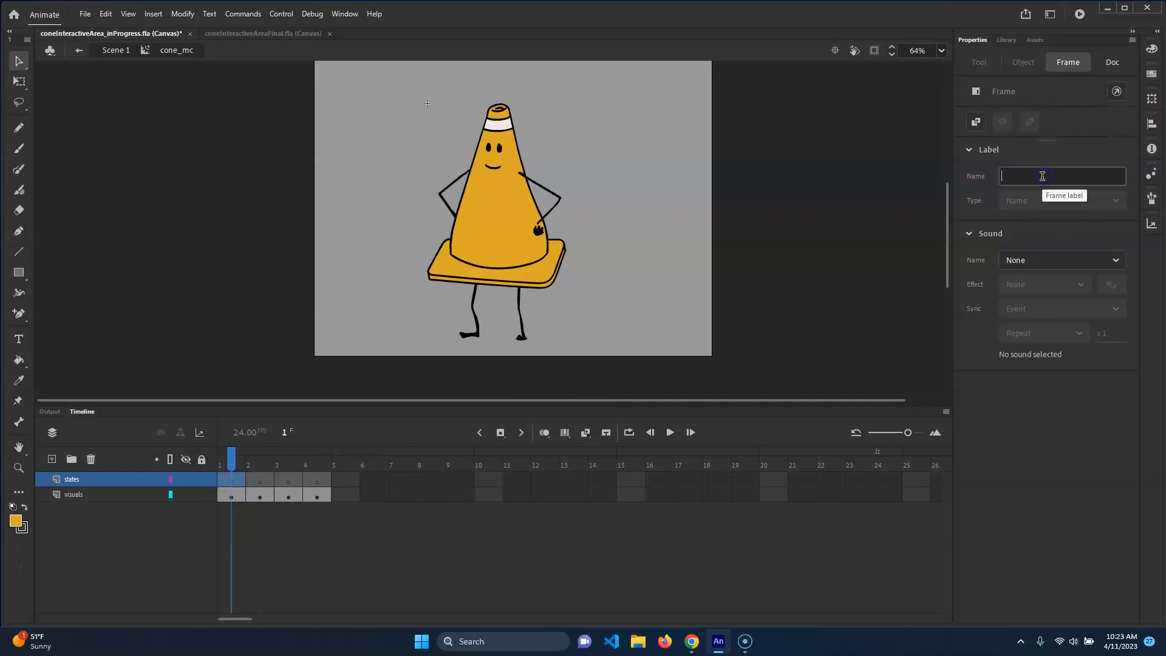
type("default")
key("Return")
Select frame 2 of the states layer and give it the frame label head
left_click(1014, 177)
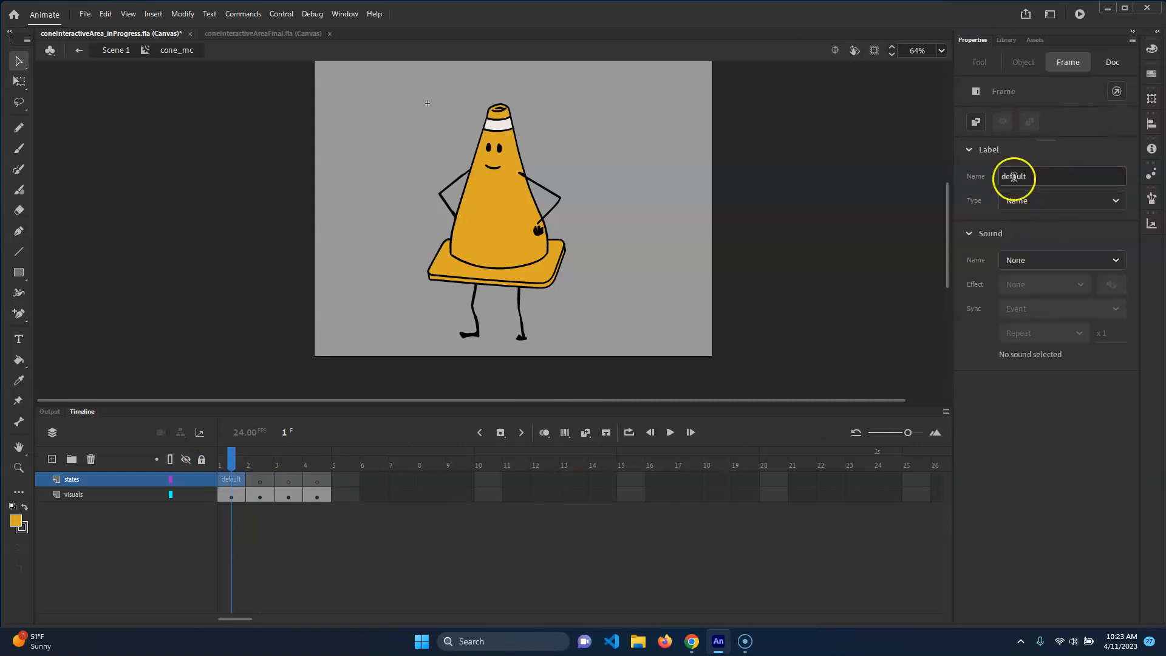
left_click(261, 481)
left_click(1067, 175)
type("brain")
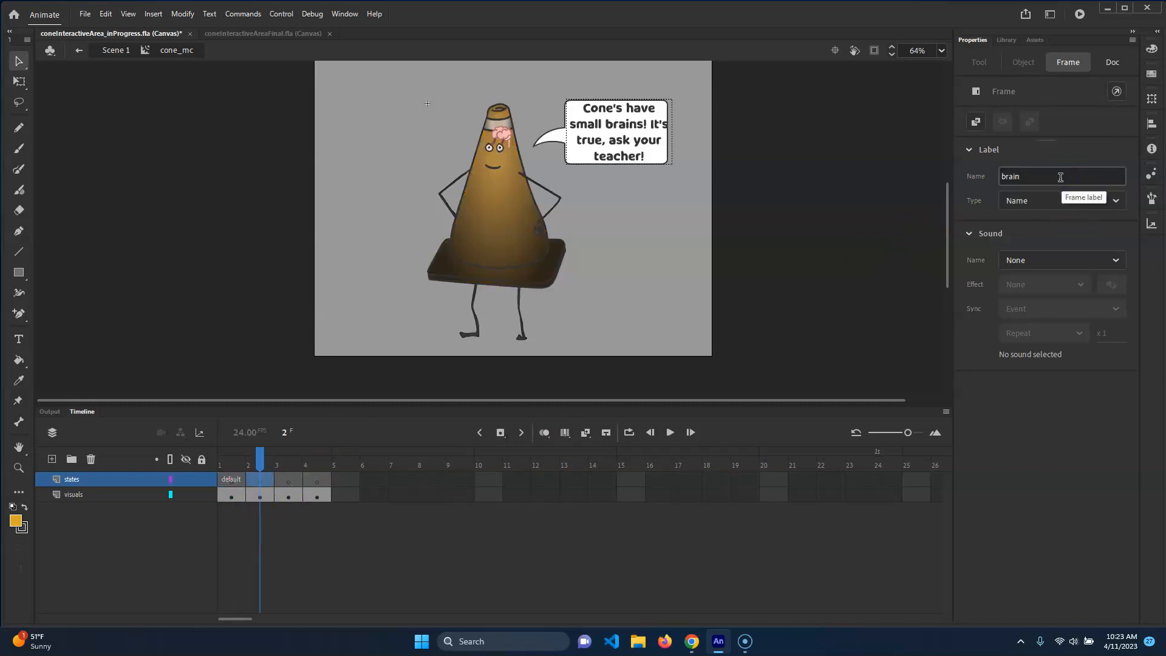
left_click(289, 499)
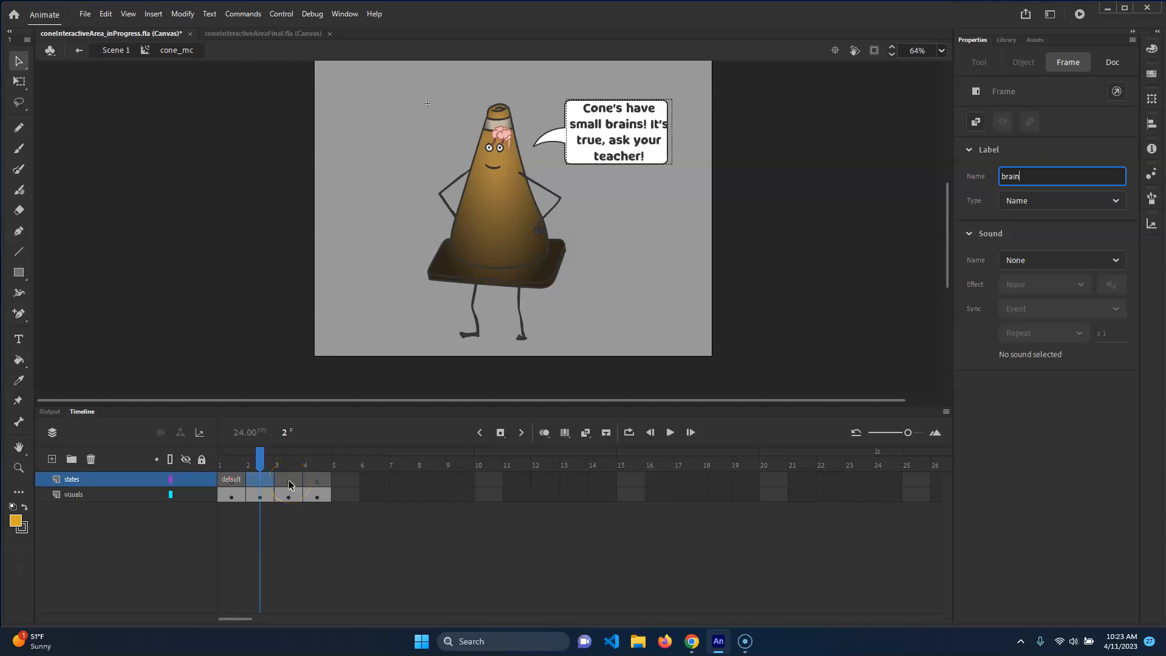
key("BackSpace")
key("BackSpace")
key("BackSpace")
key("BackSpace")
key("BackSpace")
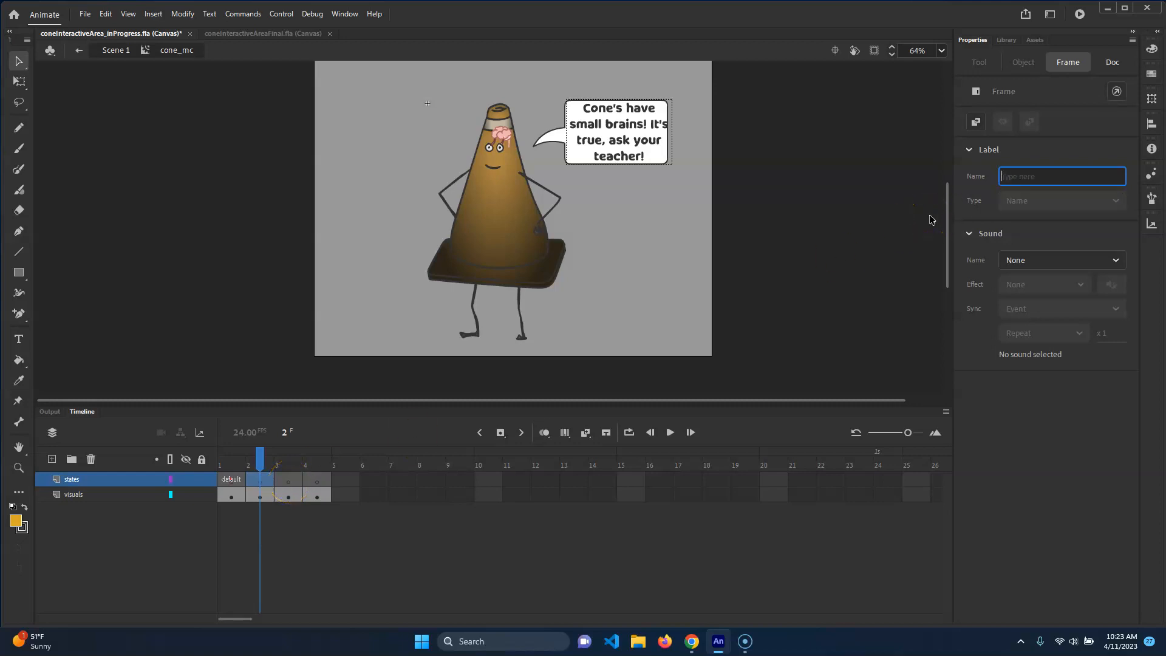
type("head")
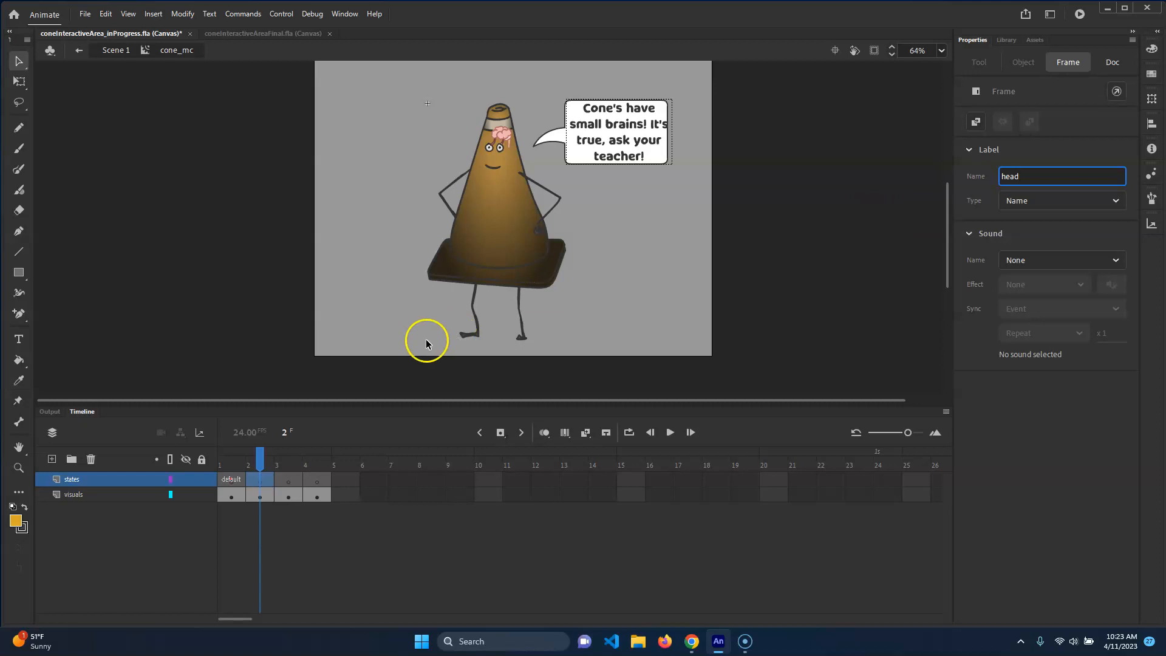
Select frame 3 of the states layer and give it the frame label chest
left_click(289, 480)
left_click(1022, 176)
type("chest")
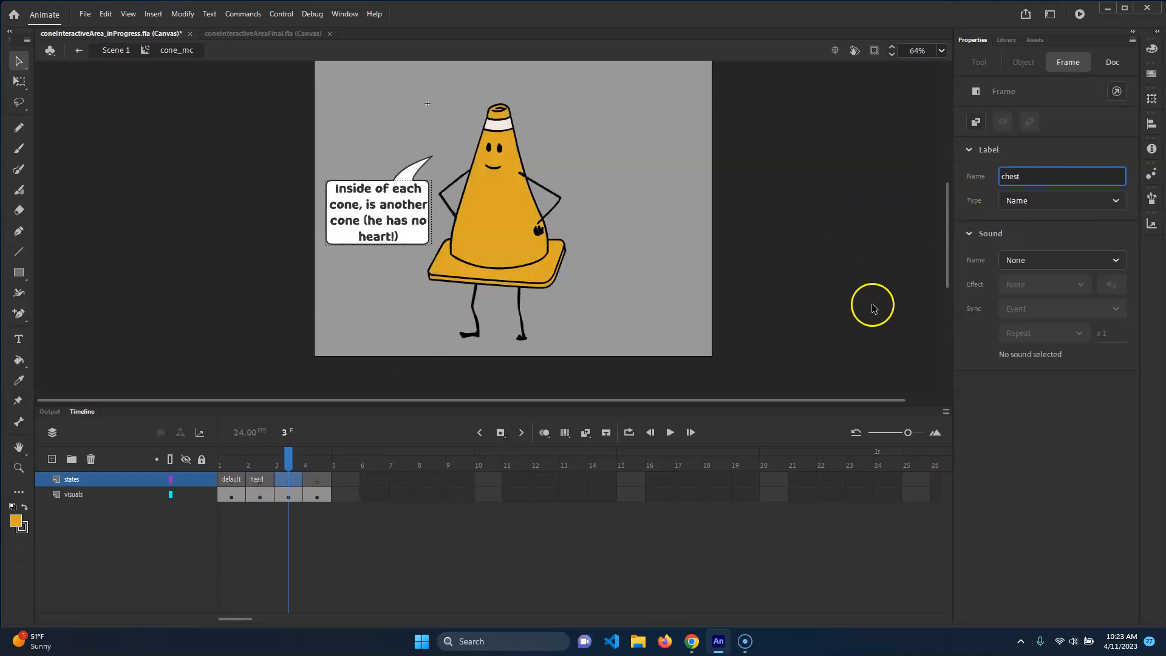
Rename the frame 1 and frame 2 labels to defaultState and headState
left_click(257, 480)
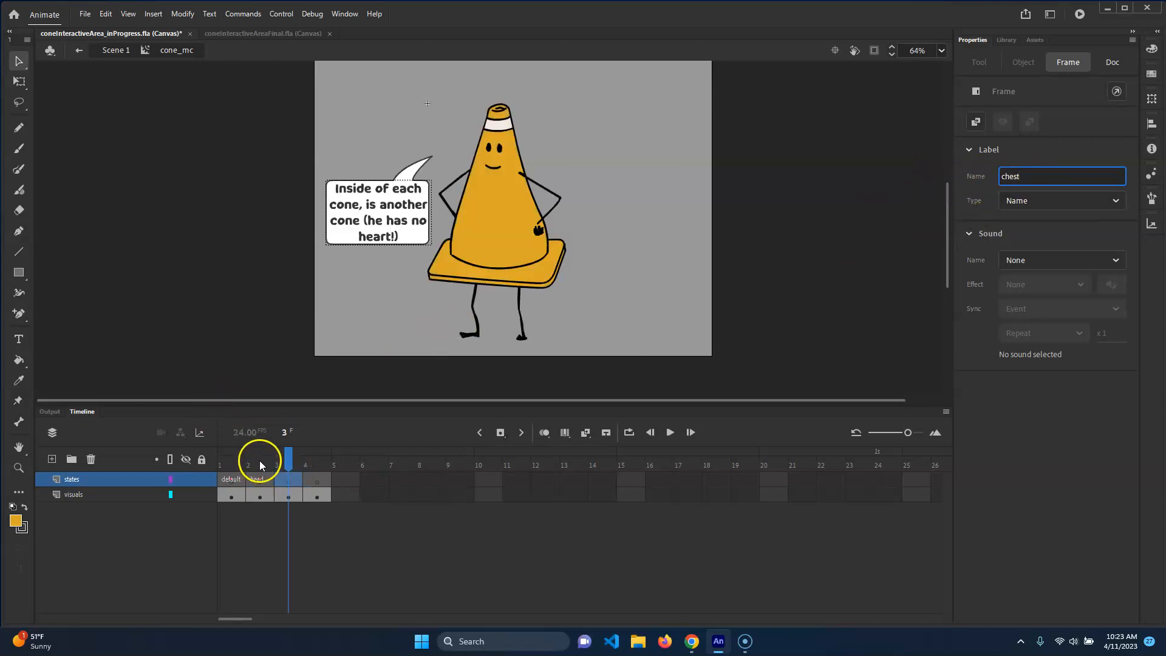
left_click(234, 480)
left_click(1036, 177)
type("State")
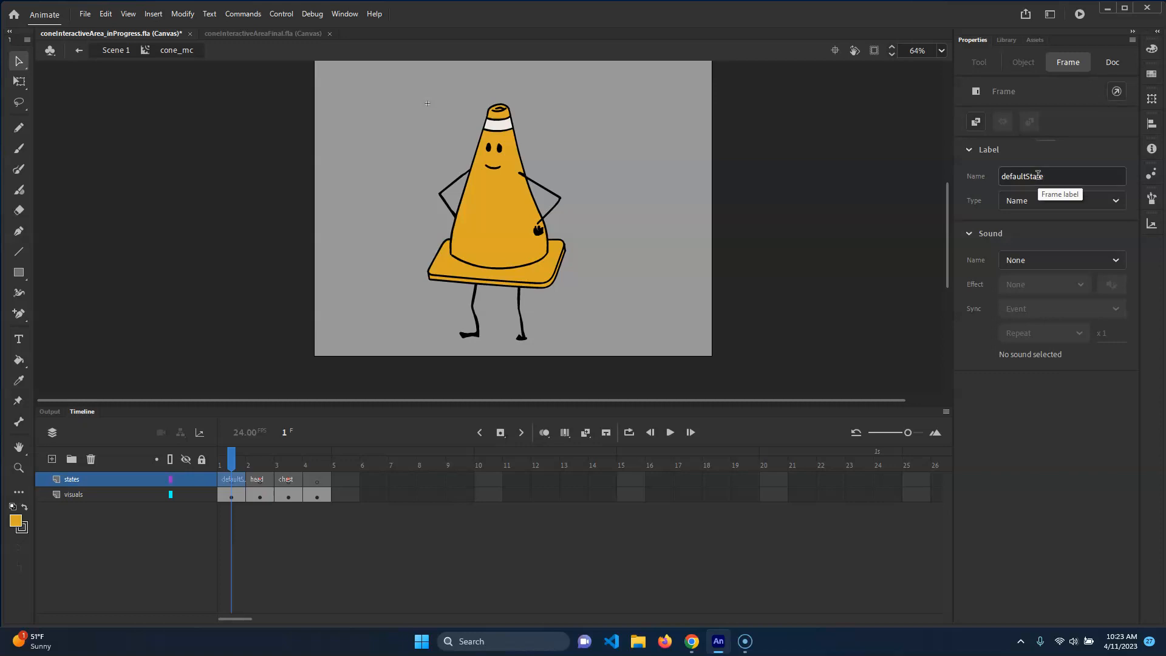
left_click(258, 480)
left_click(1025, 176)
type("S")
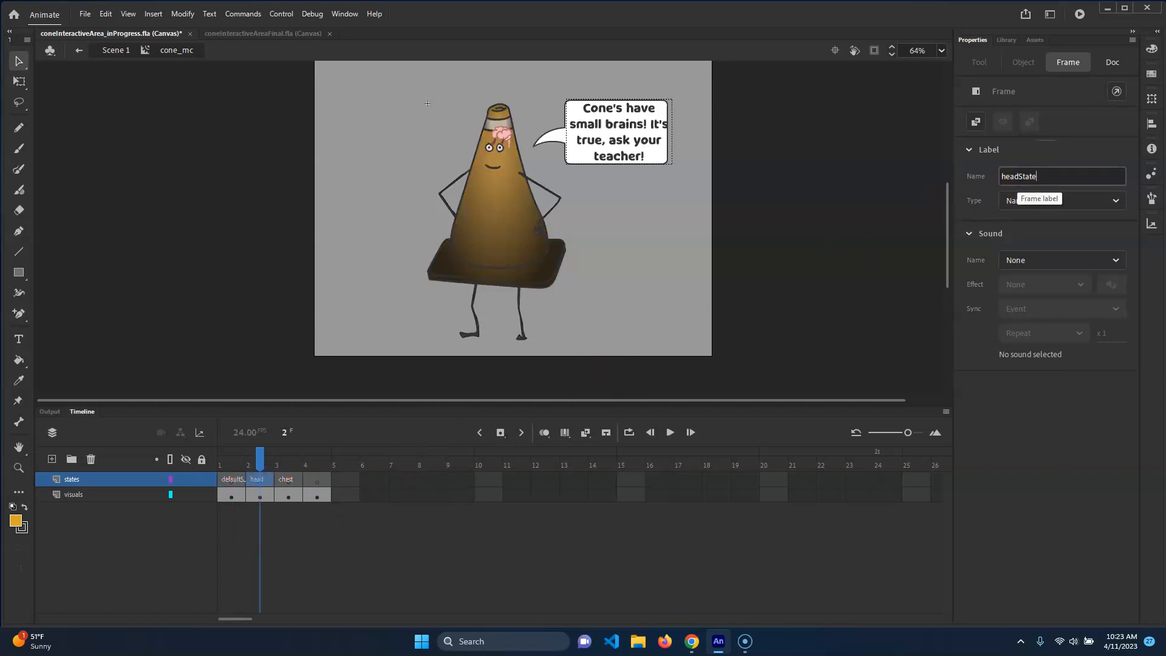
key("Return")
Rename frame 3's label to chestState and label frame 4 legsState
left_click(288, 480)
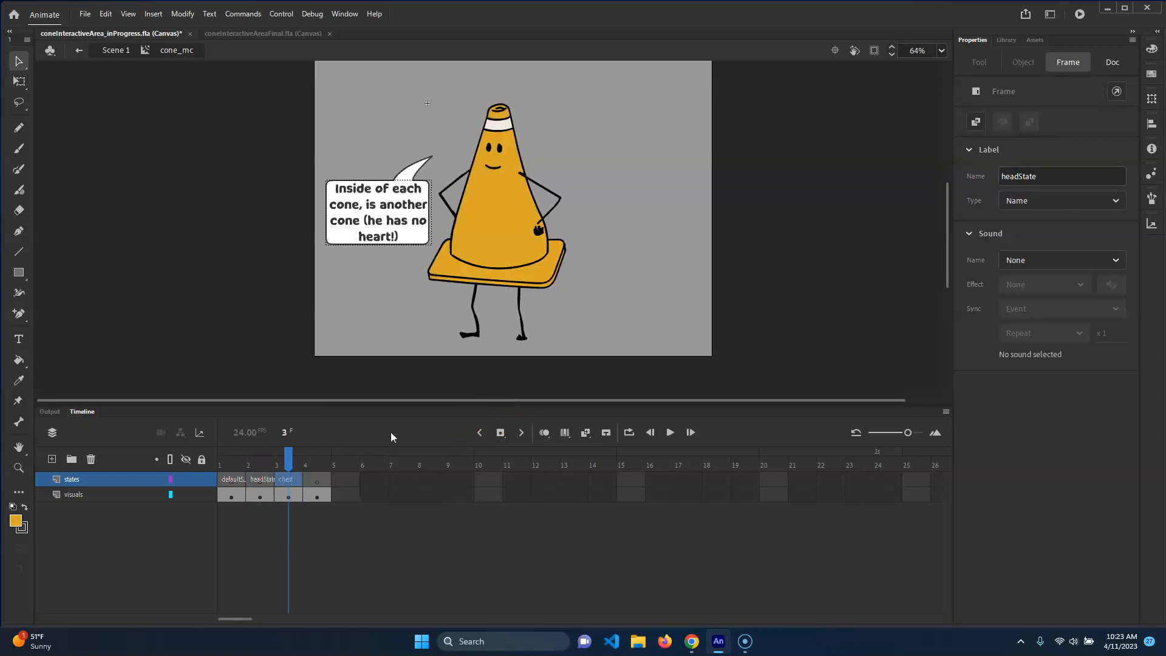
left_click(1044, 174)
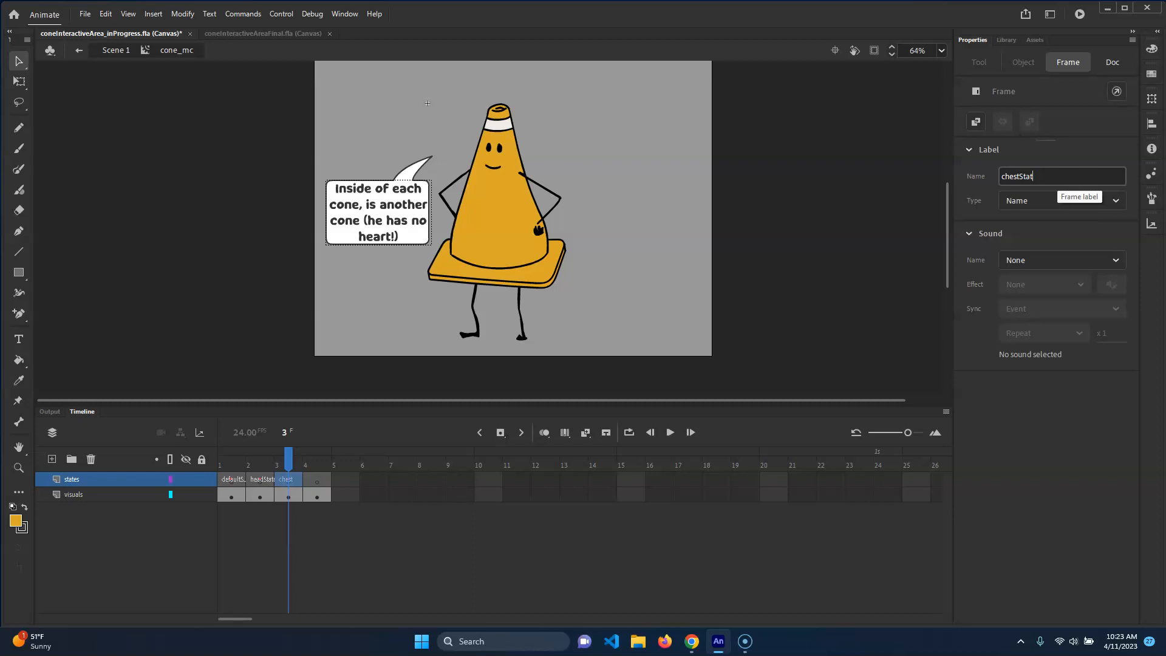
left_click(325, 479)
left_click(1020, 177)
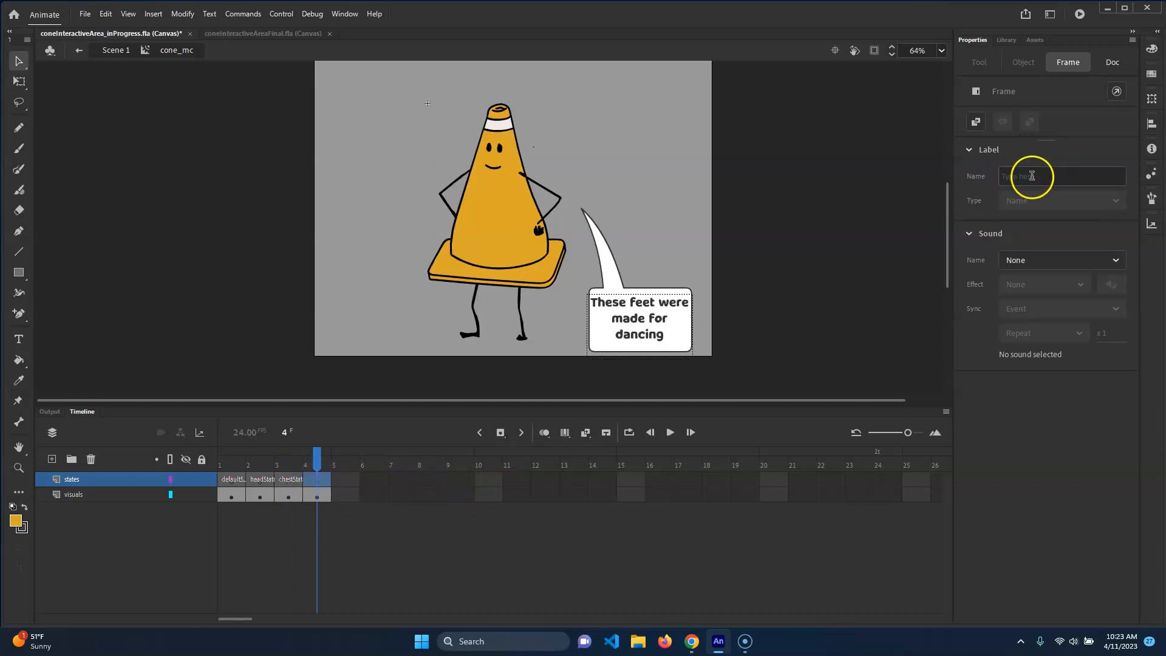
type("legsState")
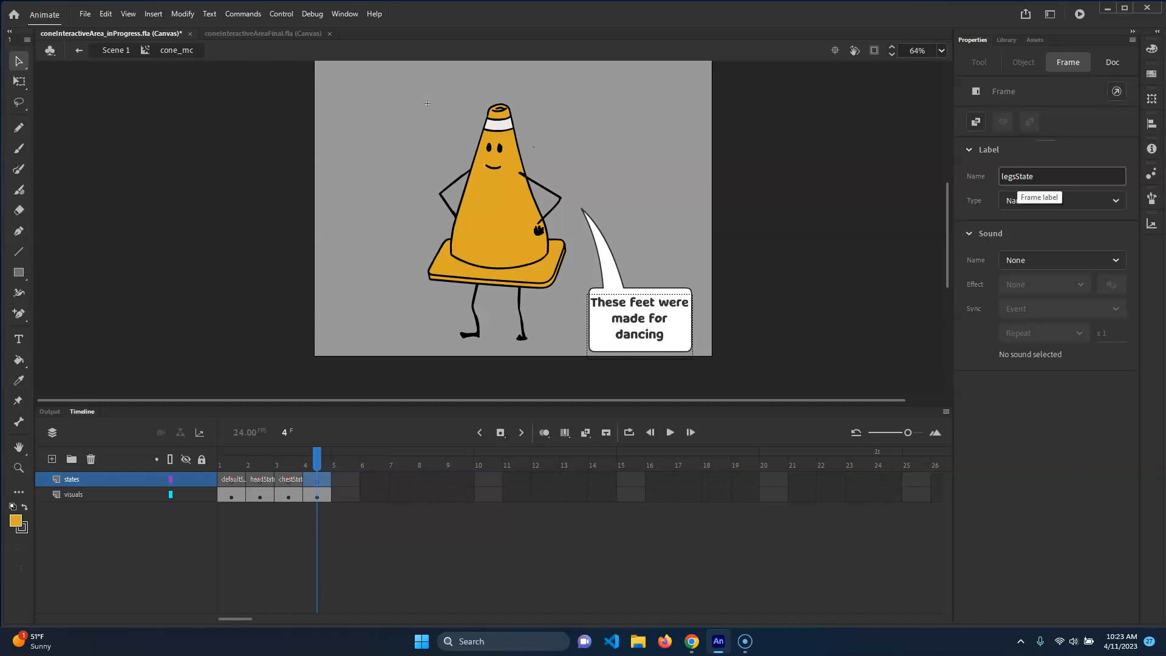
left_click(1019, 176)
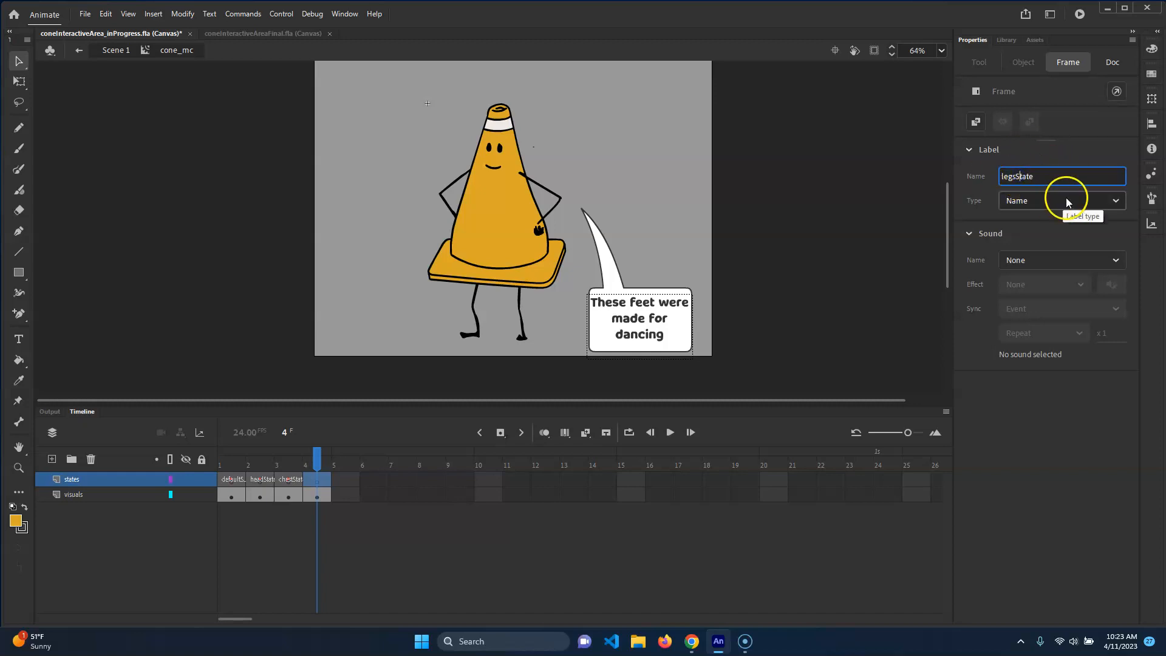
left_click(1046, 175)
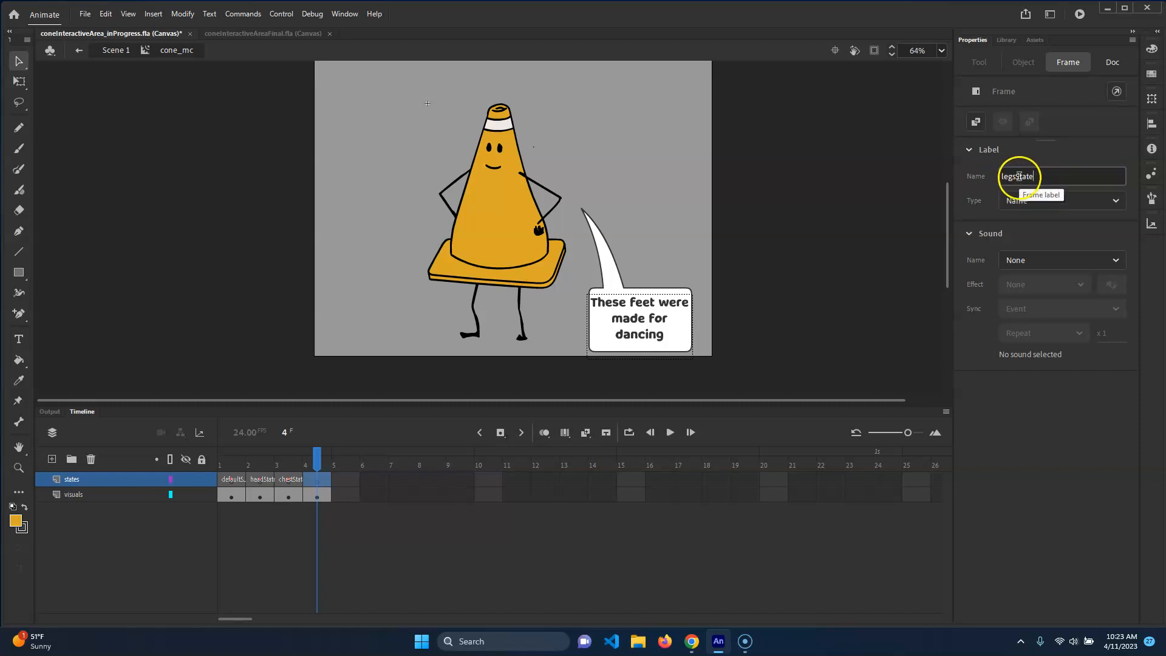
Scrub back through the labelled frames to frame 1 and return to Scene 1
left_click(297, 493)
left_click_drag(292, 463, 261, 461)
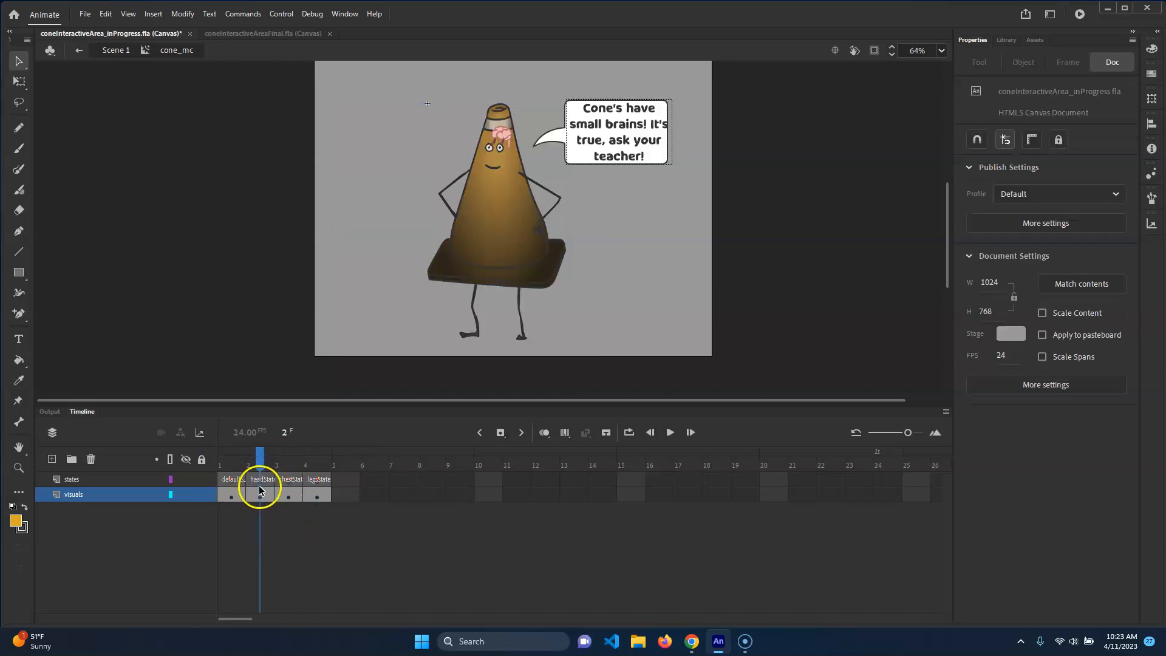
left_click_drag(261, 463, 230, 462)
left_click(118, 49)
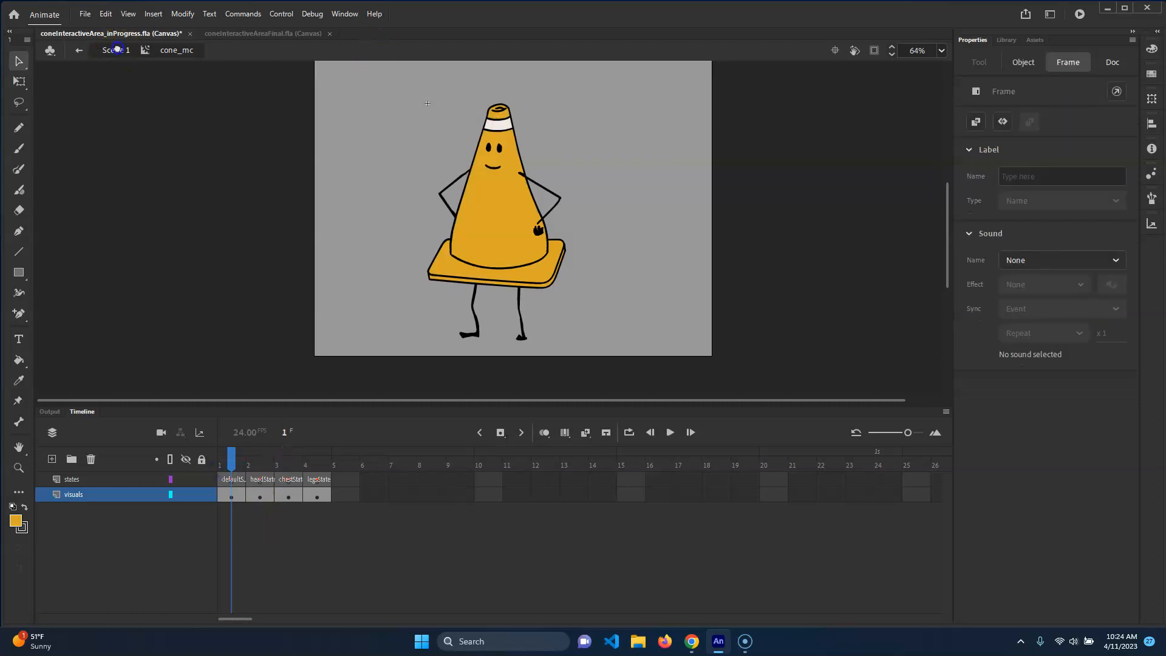
Test the movie in the browser, then close the preview tab and switch back to Animate
key("ctrl+Return")
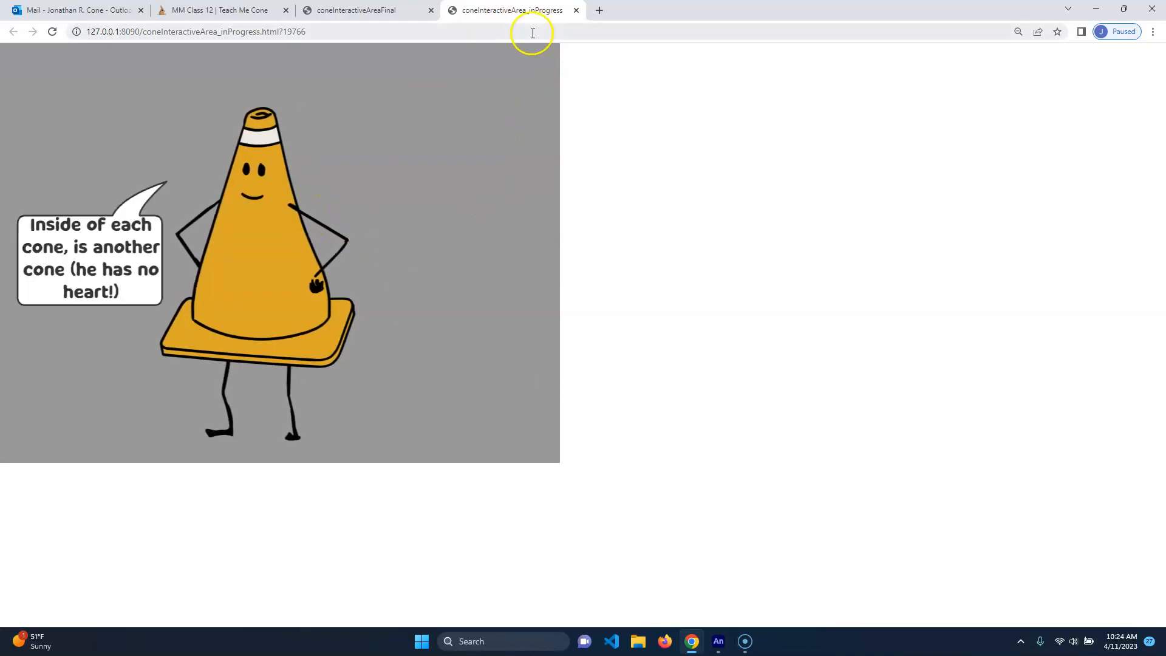
left_click(576, 10)
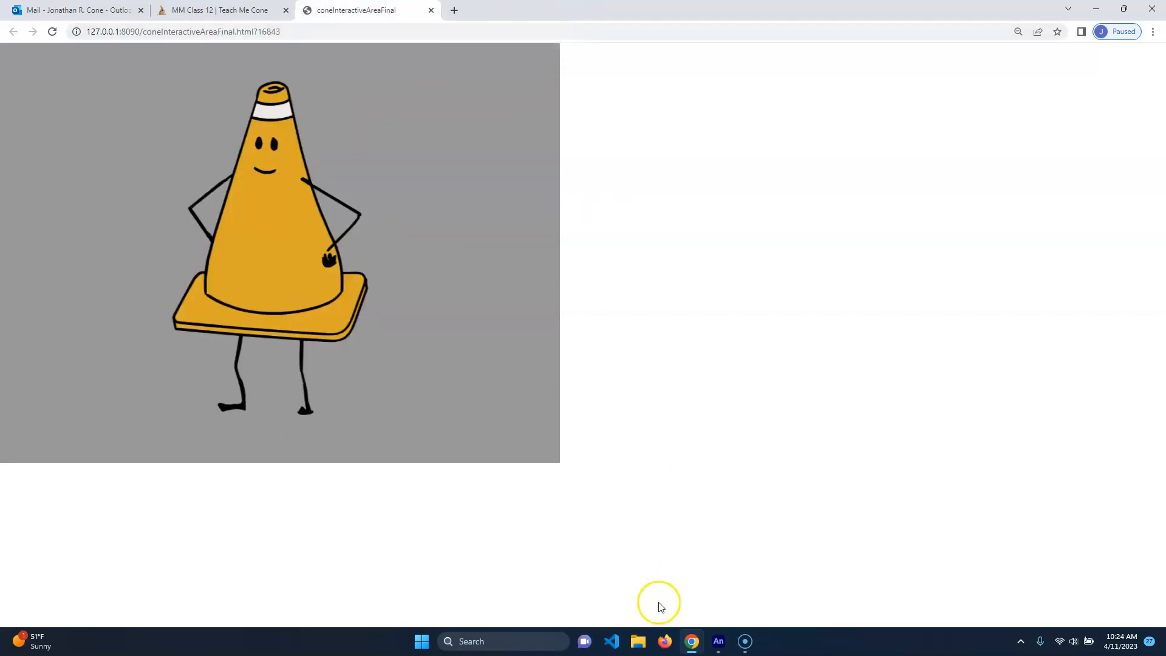
left_click(720, 643)
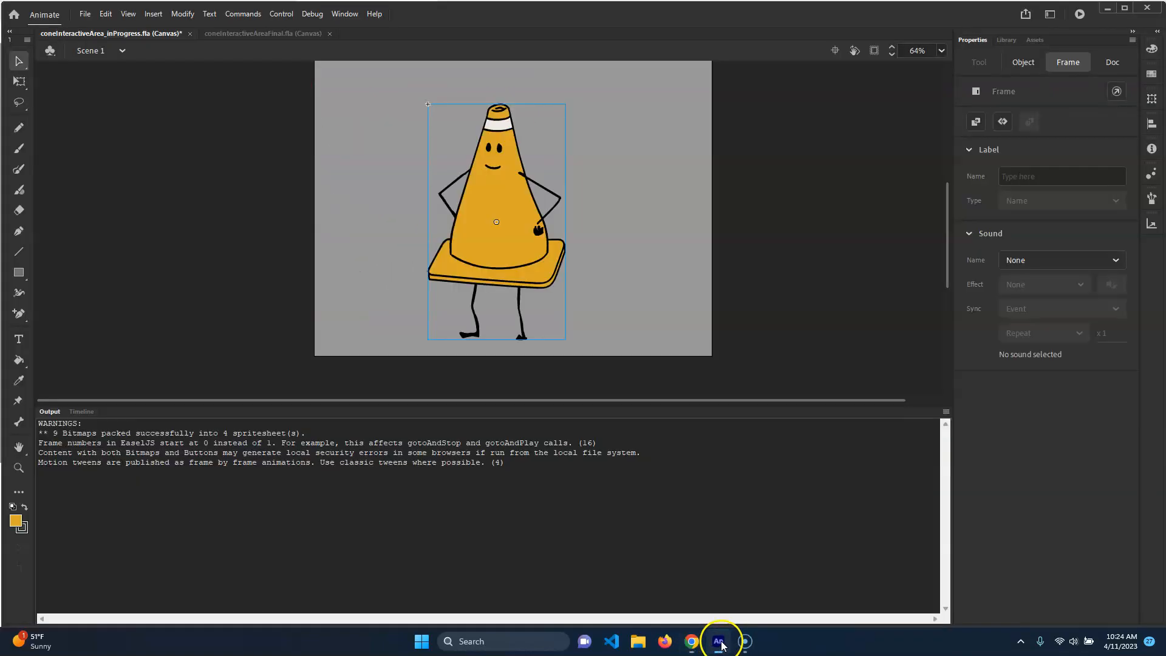
Inspect the buttons and cone layers in Scene 1 and select the cone instance on stage
left_click(83, 413)
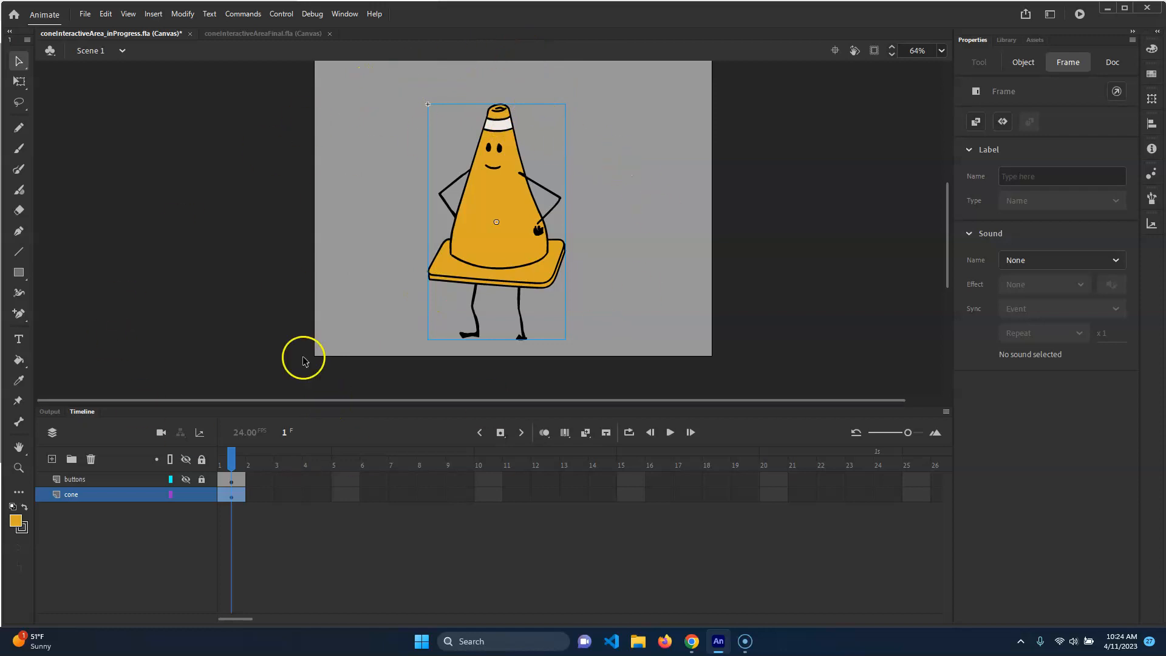
left_click(368, 153)
left_click(100, 481)
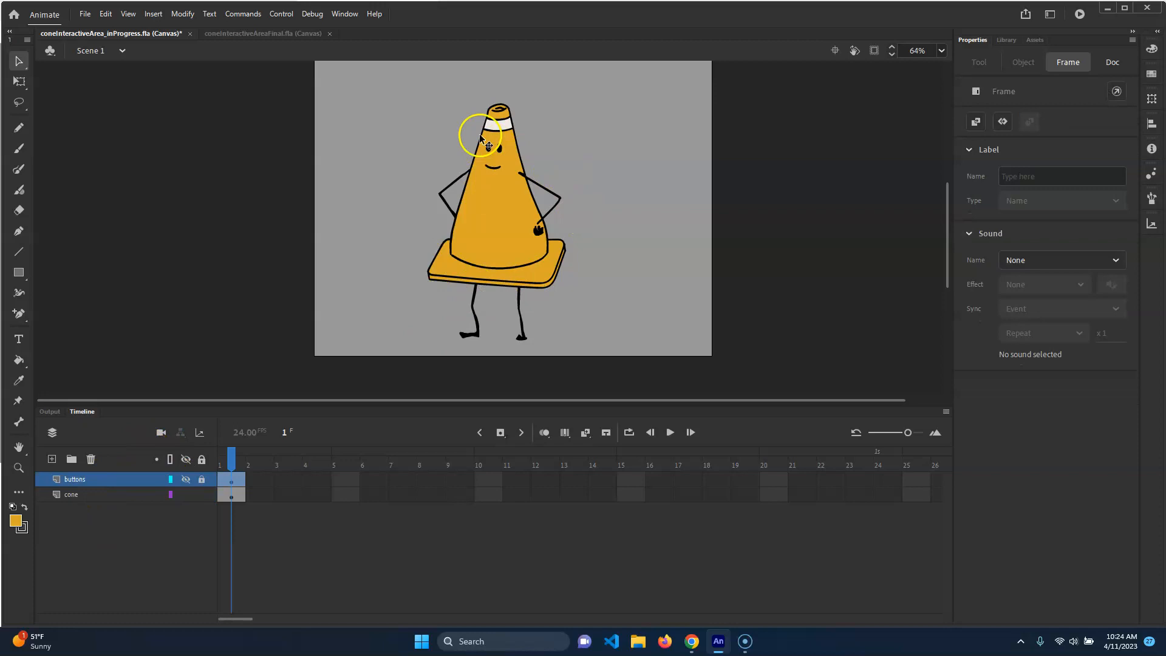
left_click(76, 494)
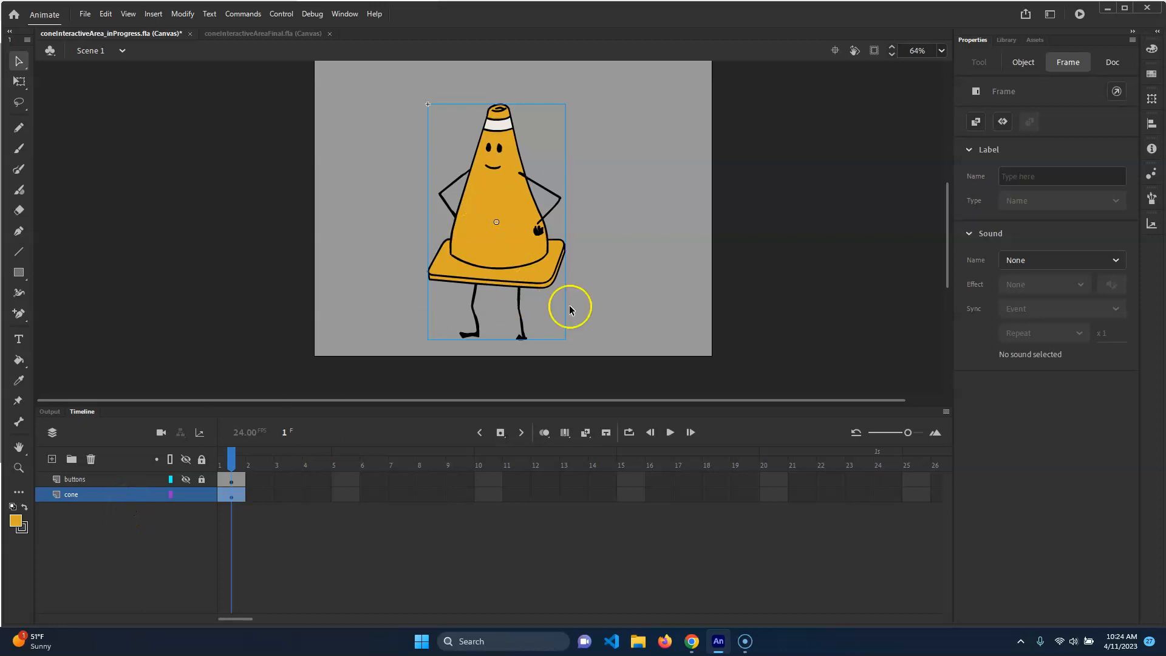
left_click(638, 142)
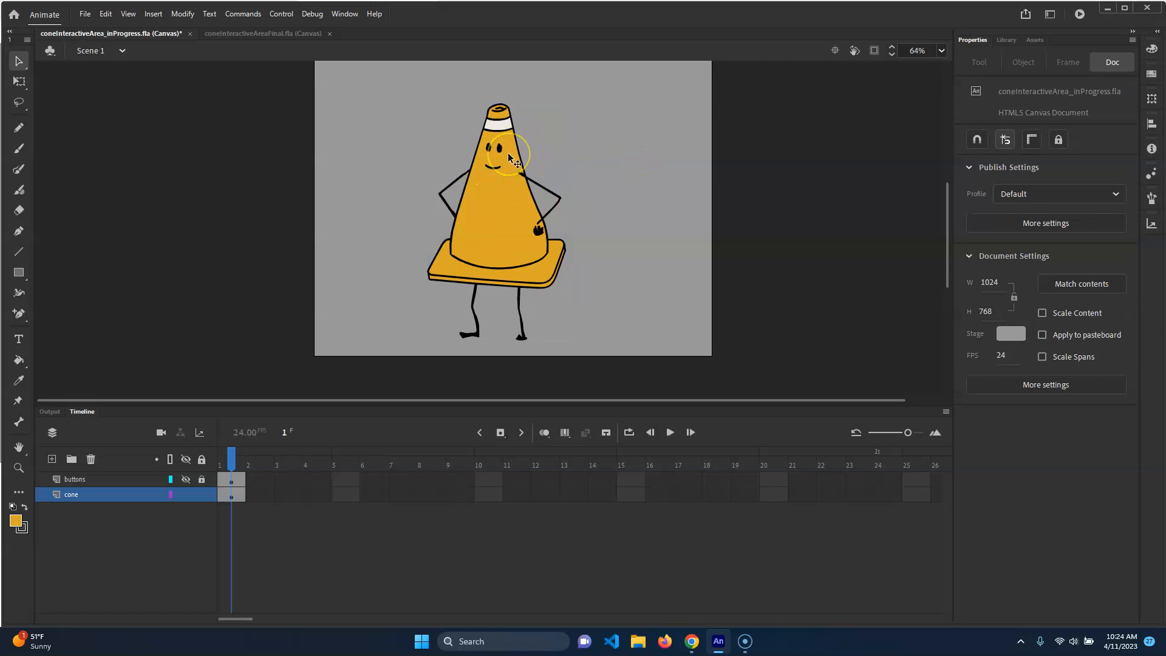
left_click(88, 480)
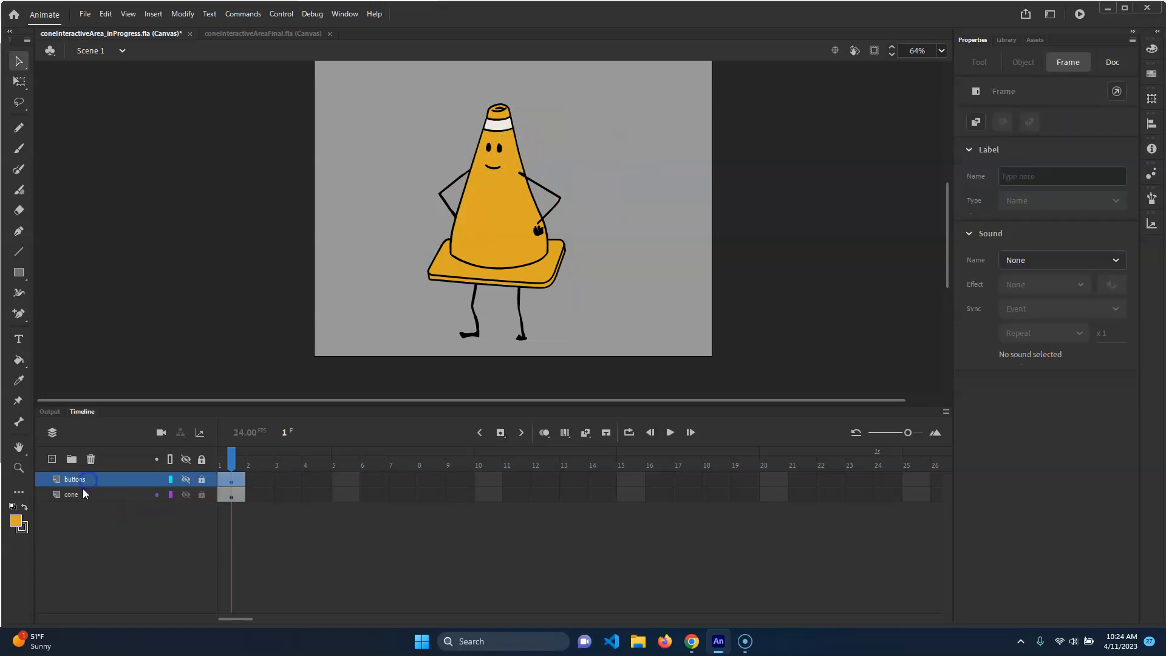
left_click(83, 499)
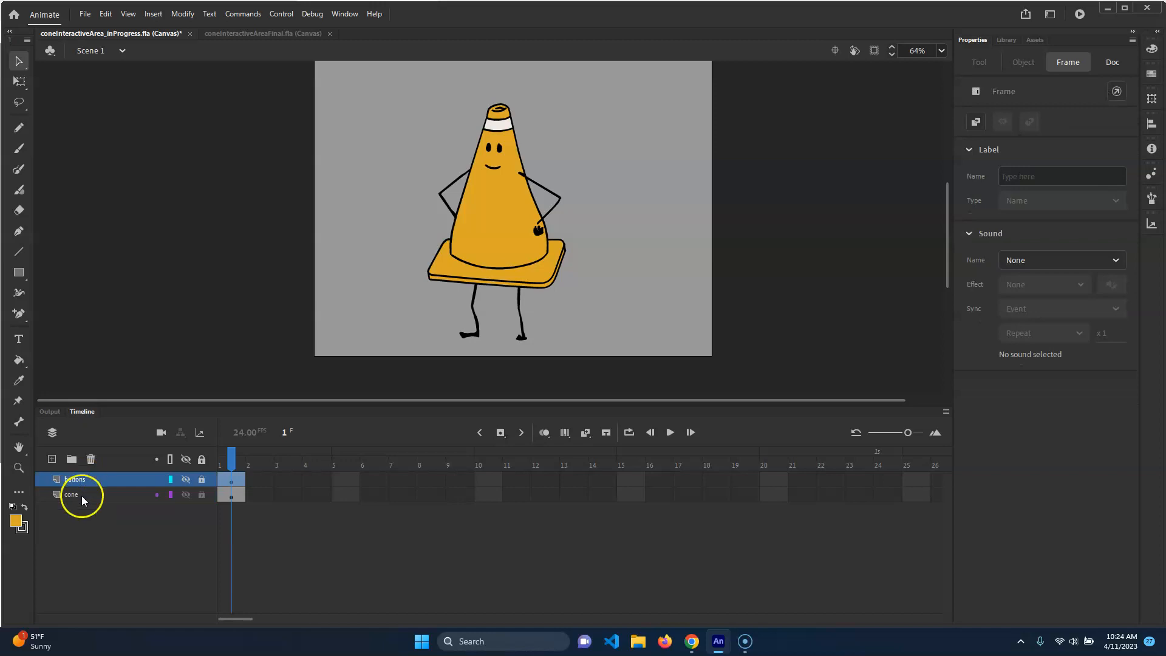
left_click(488, 218)
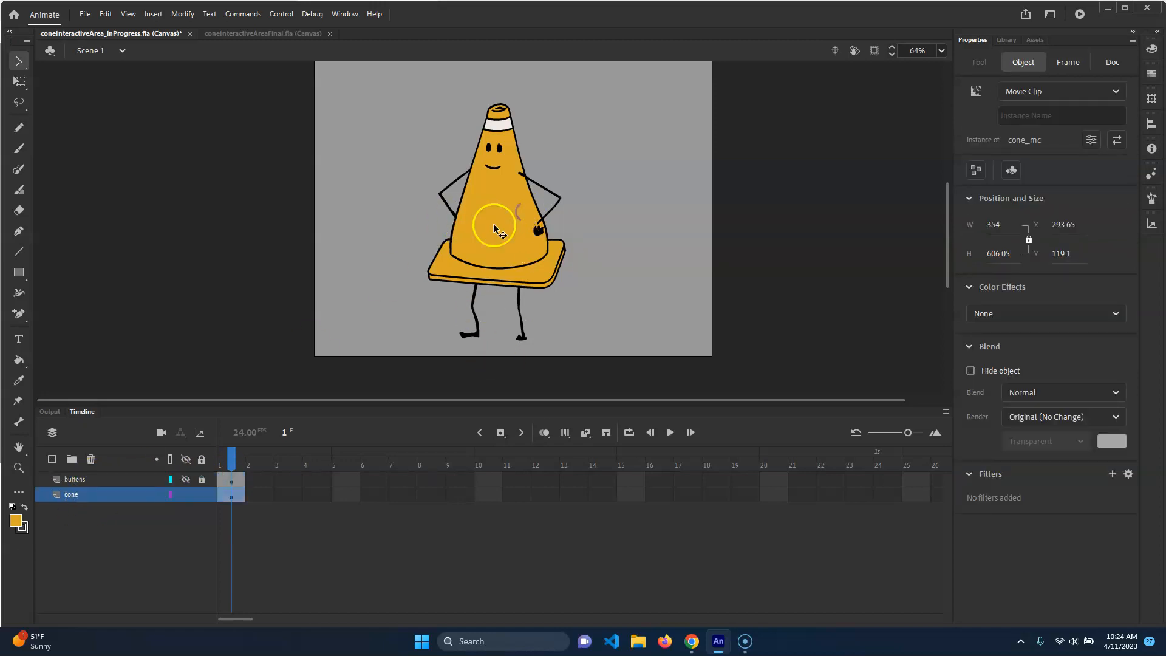
Open the cone_mc movie clip, scrub its labelled frames back to frame 1, and save the file
double_click(519, 189)
left_click_drag(231, 464, 229, 510)
left_click(228, 493)
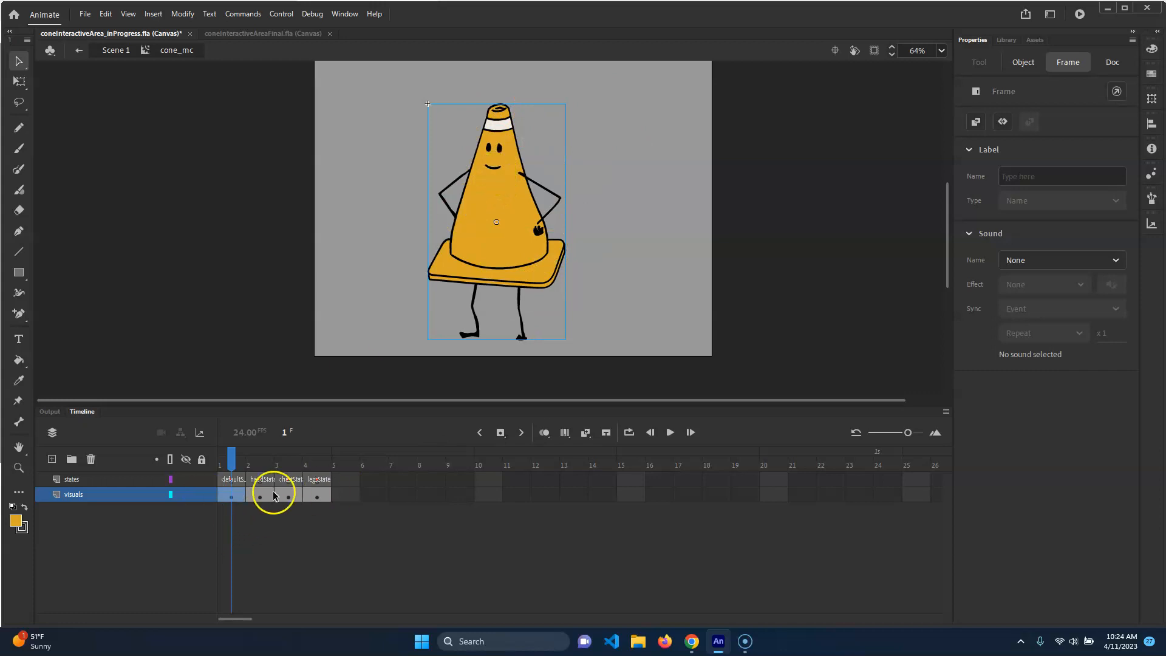
key("ctrl+s")
Open the Actions panel and add the Stop at this Frame code snippet to cone_mc's first frame
left_click(181, 14)
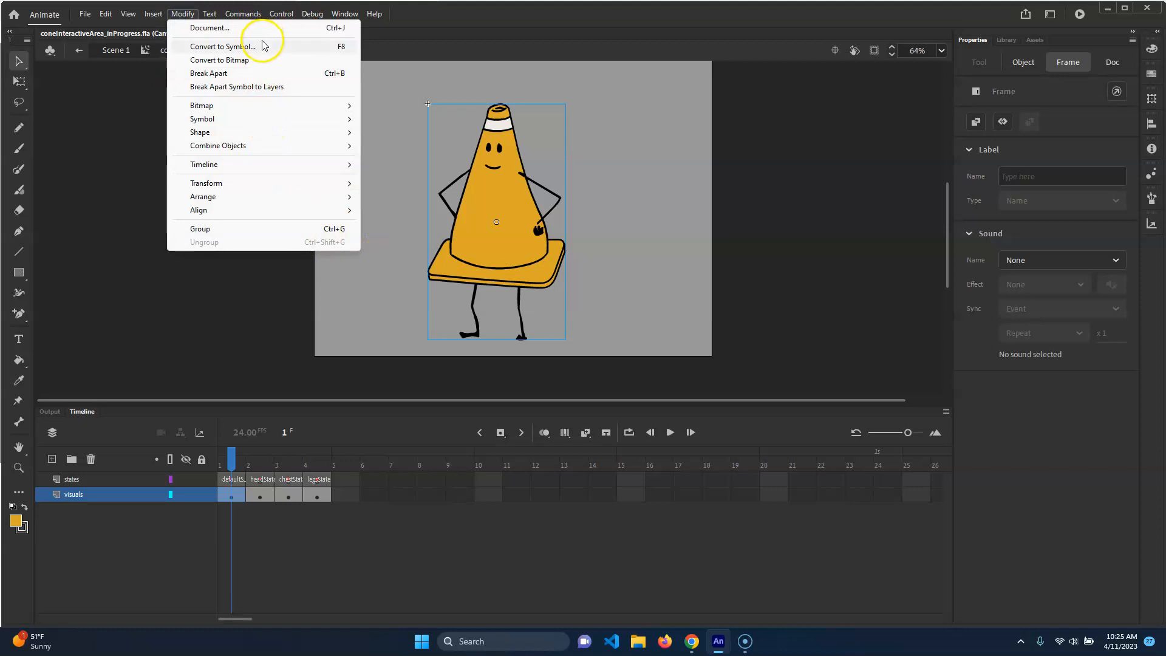
mouse_move(345, 14)
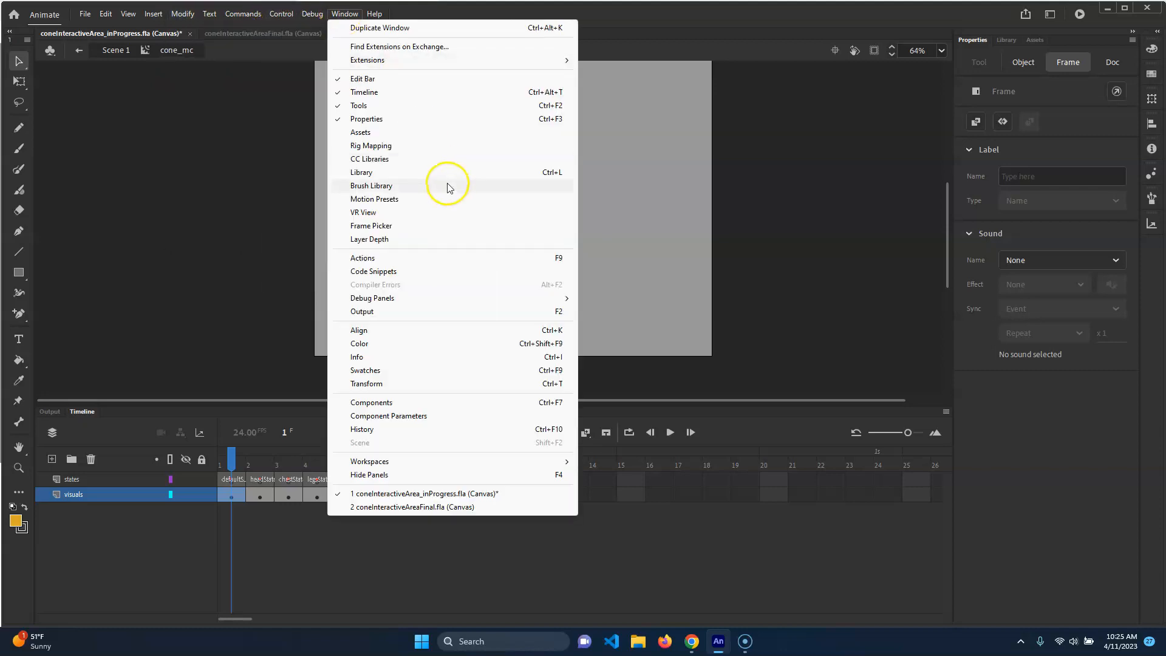
left_click(407, 261)
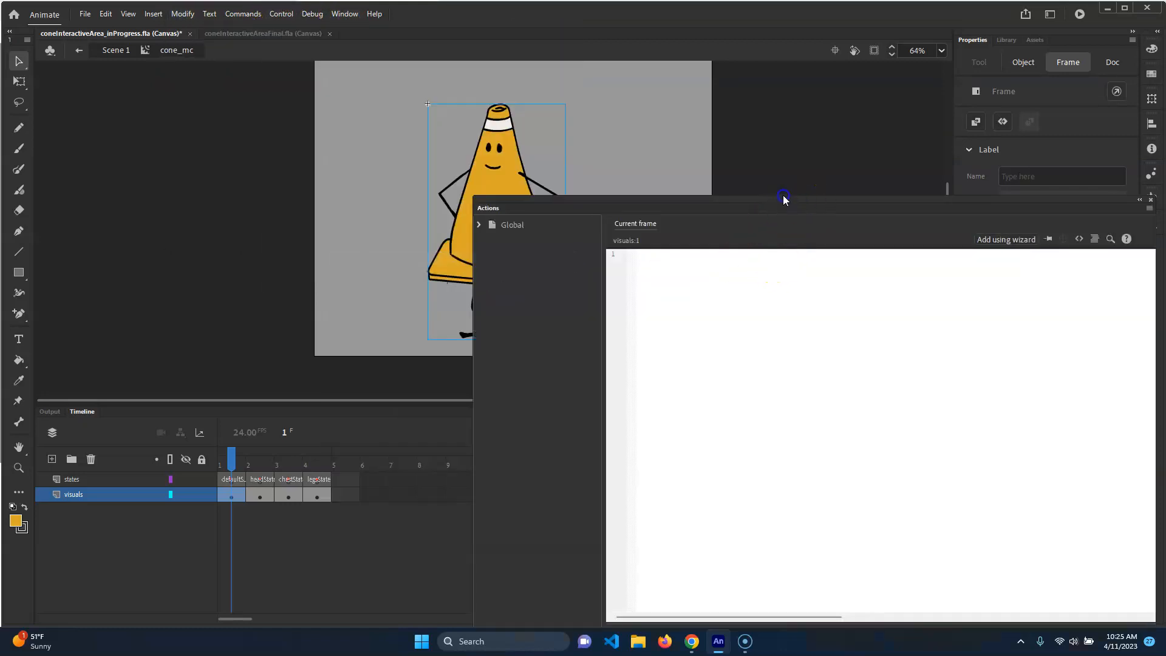
left_click_drag(687, 209, 407, 166)
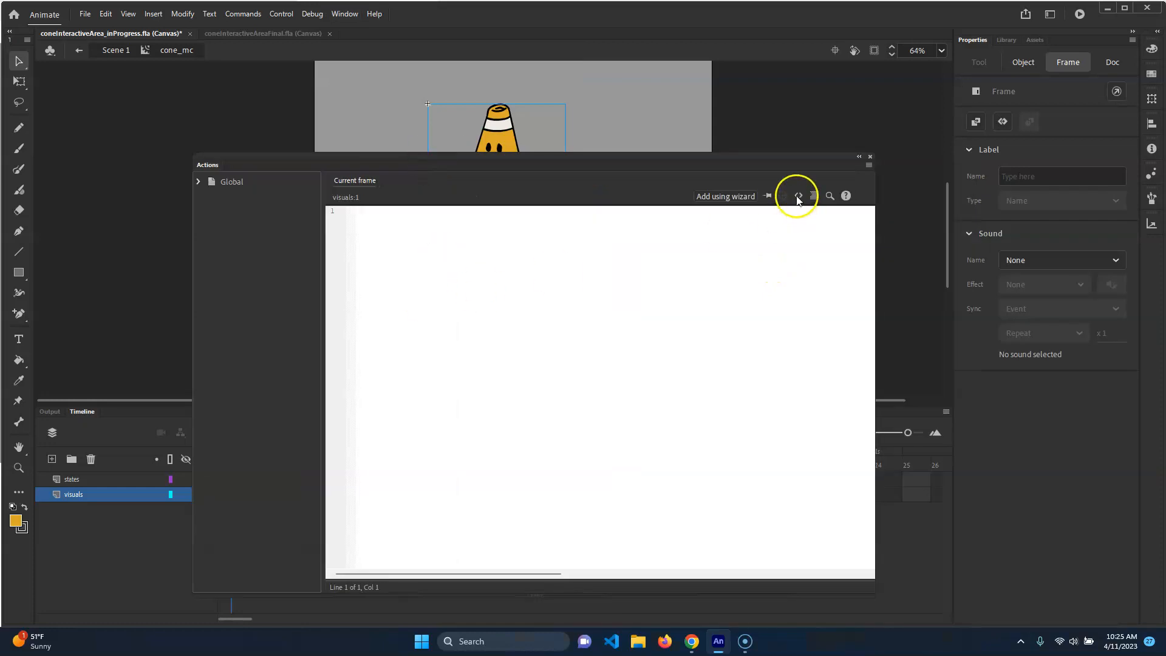
left_click(797, 195)
left_click(668, 153)
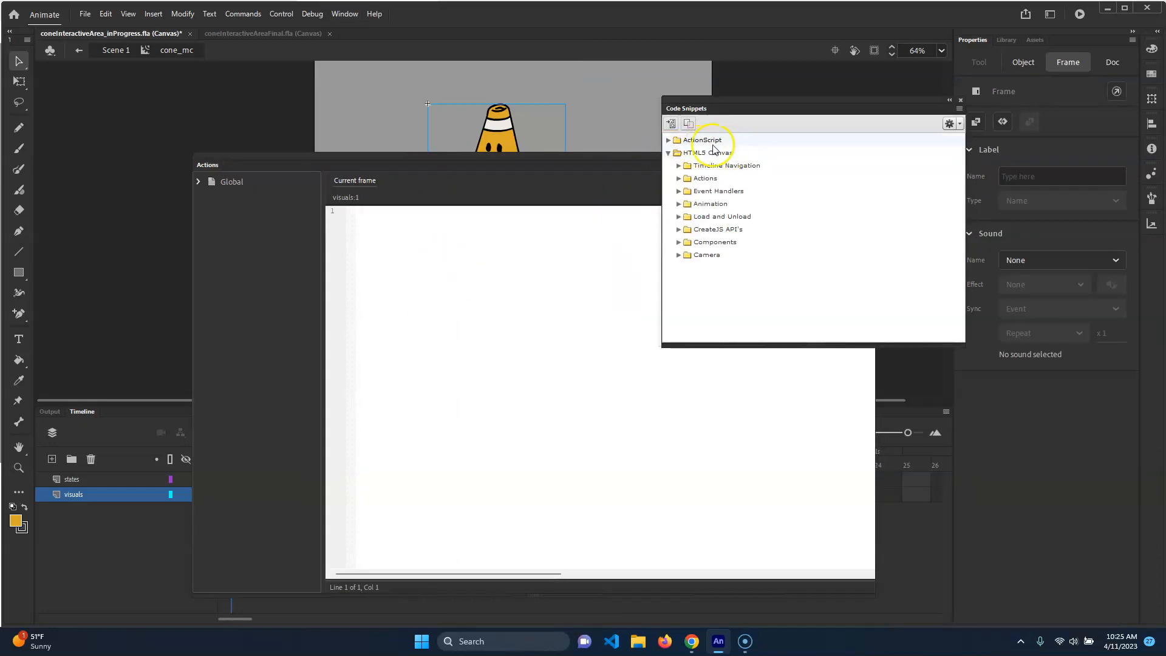
left_click(679, 165)
double_click(730, 178)
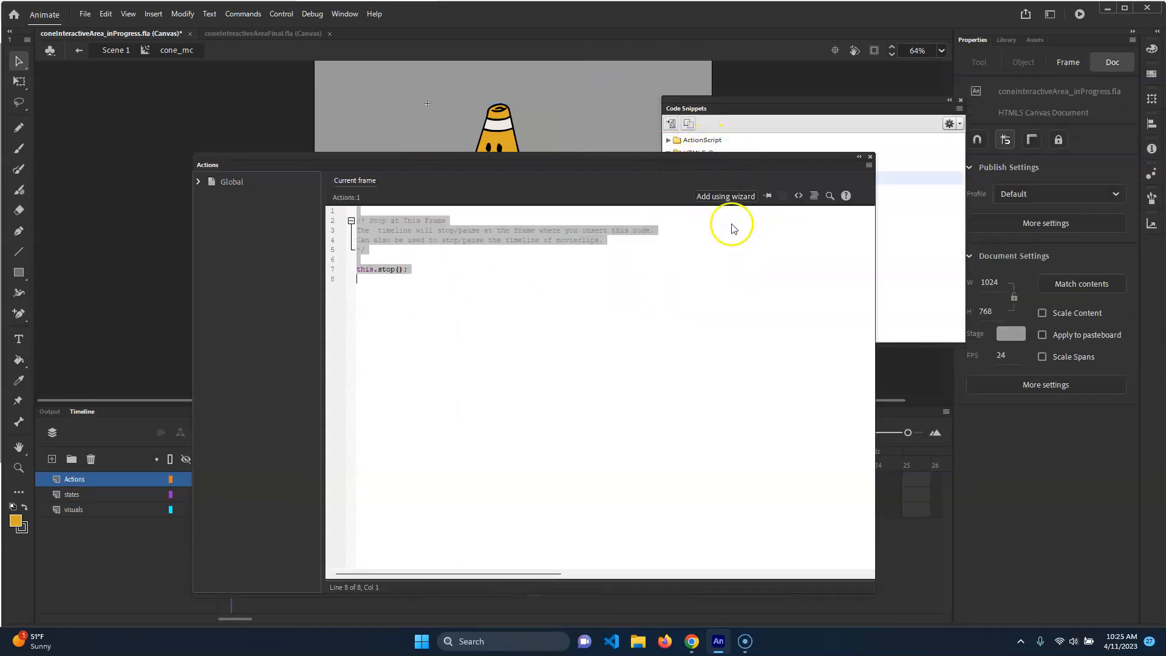
Delete the snippet's comment lines so only this.stop(); remains
left_click(395, 270)
left_click_drag(357, 269, 344, 220)
key("BackSpace")
key("BackSpace")
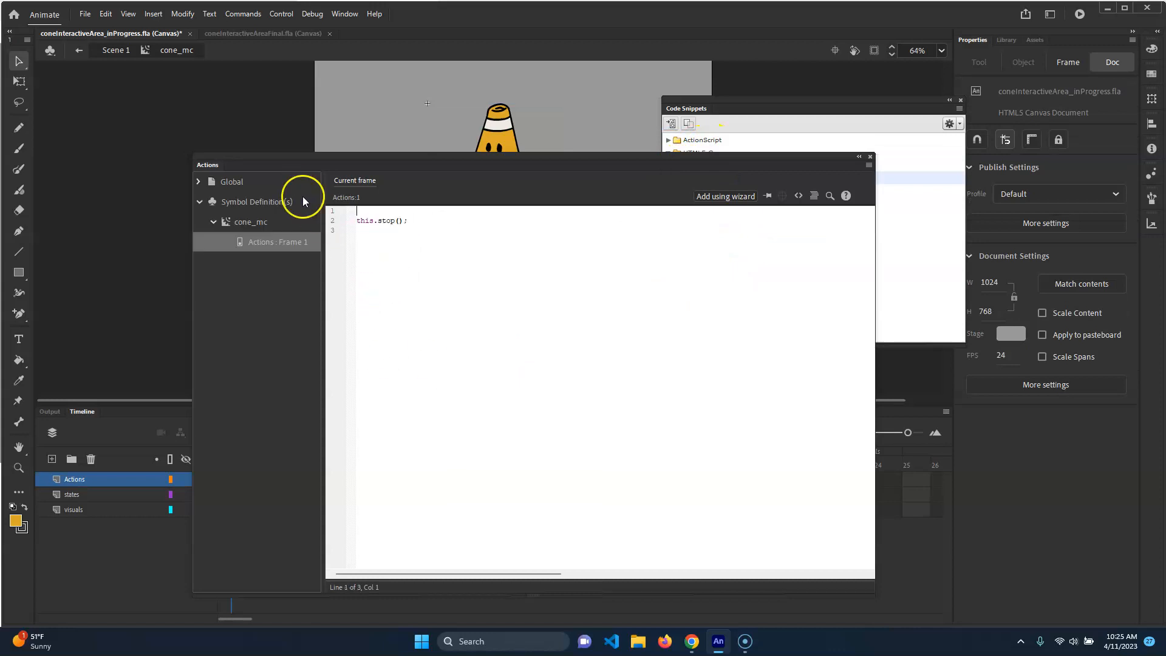
Test the movie in the browser, then close the preview tab and minimize the browser
left_click_drag(416, 164, 680, 176)
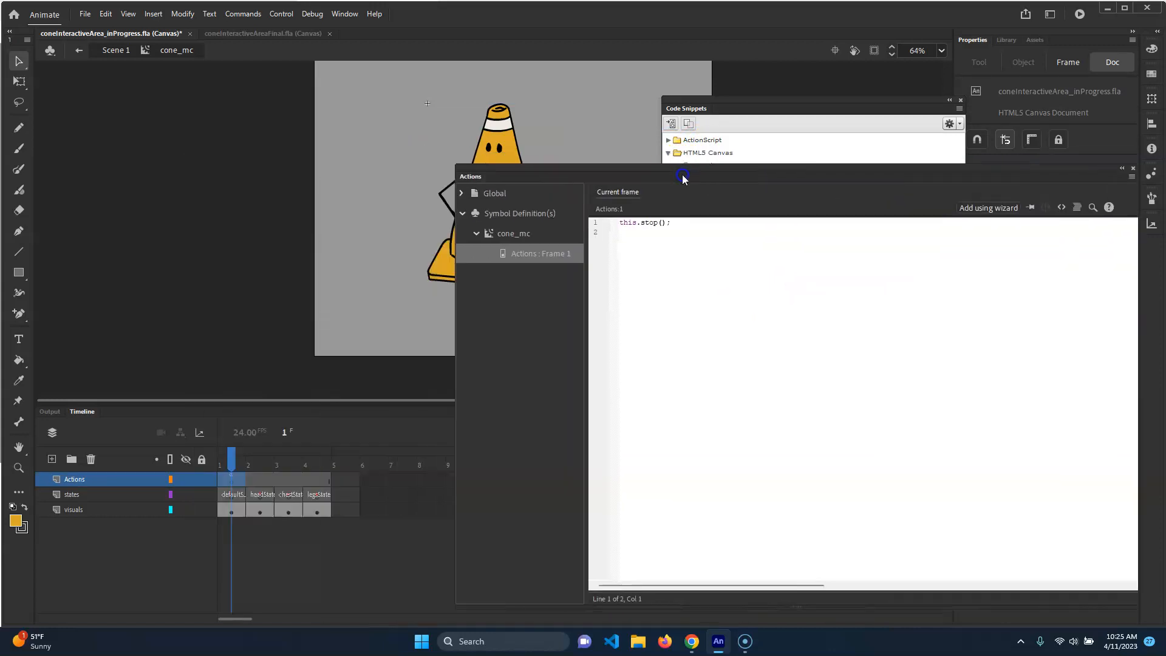
left_click(266, 486)
left_click(89, 480)
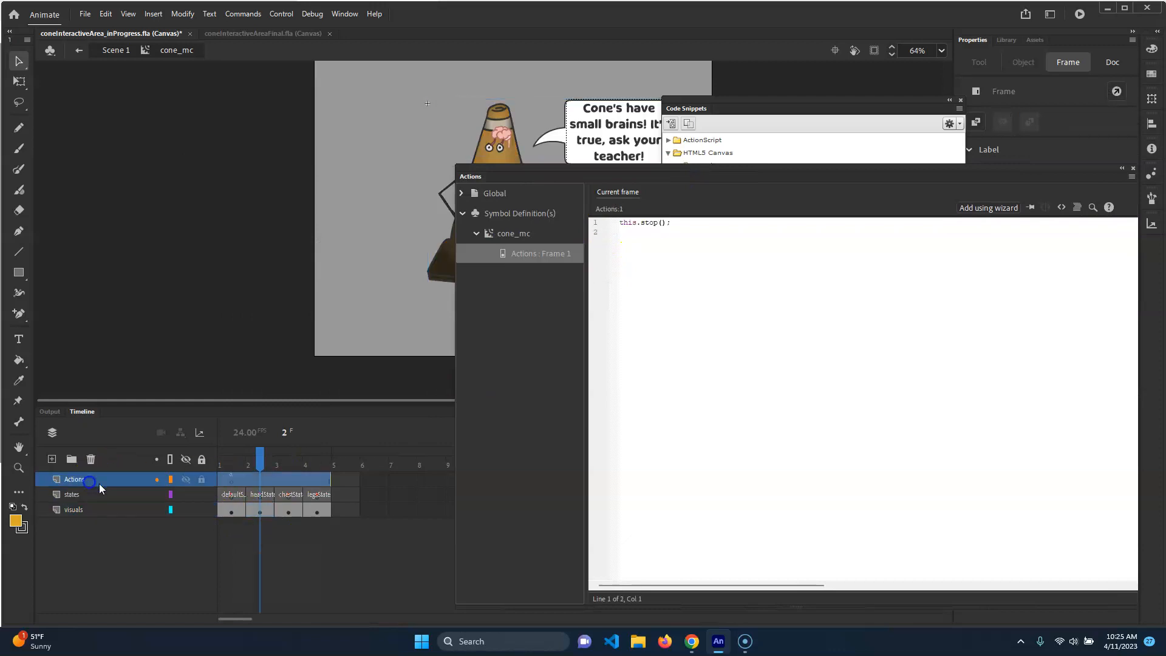
left_click(227, 480)
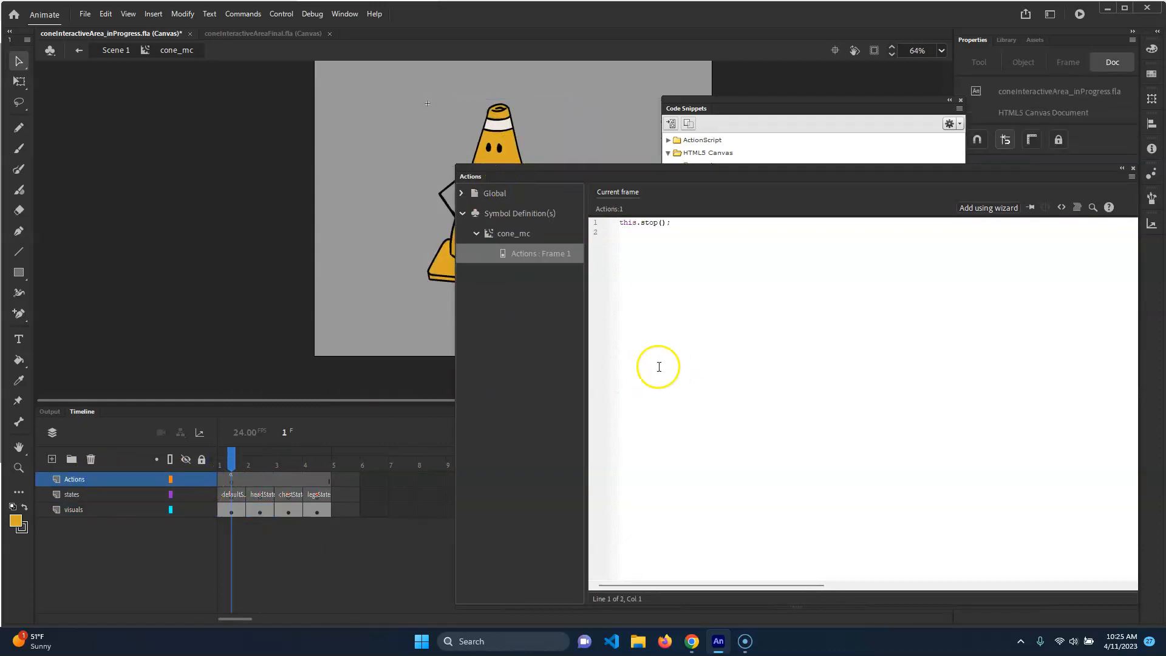
key("ctrl+Return")
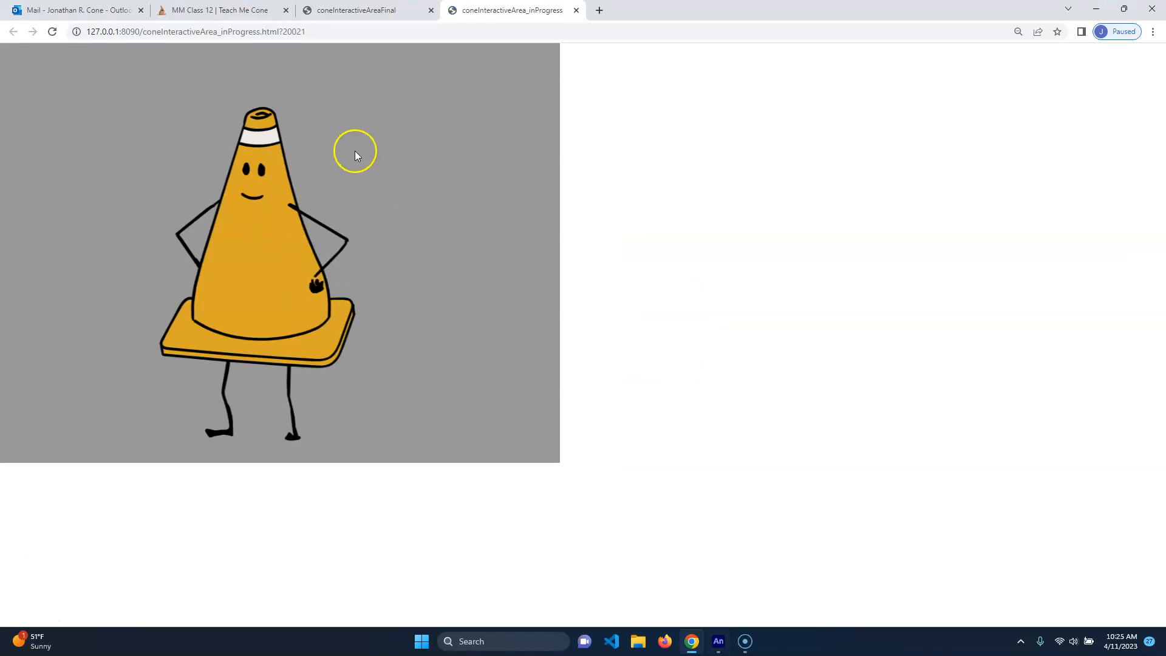
left_click(576, 11)
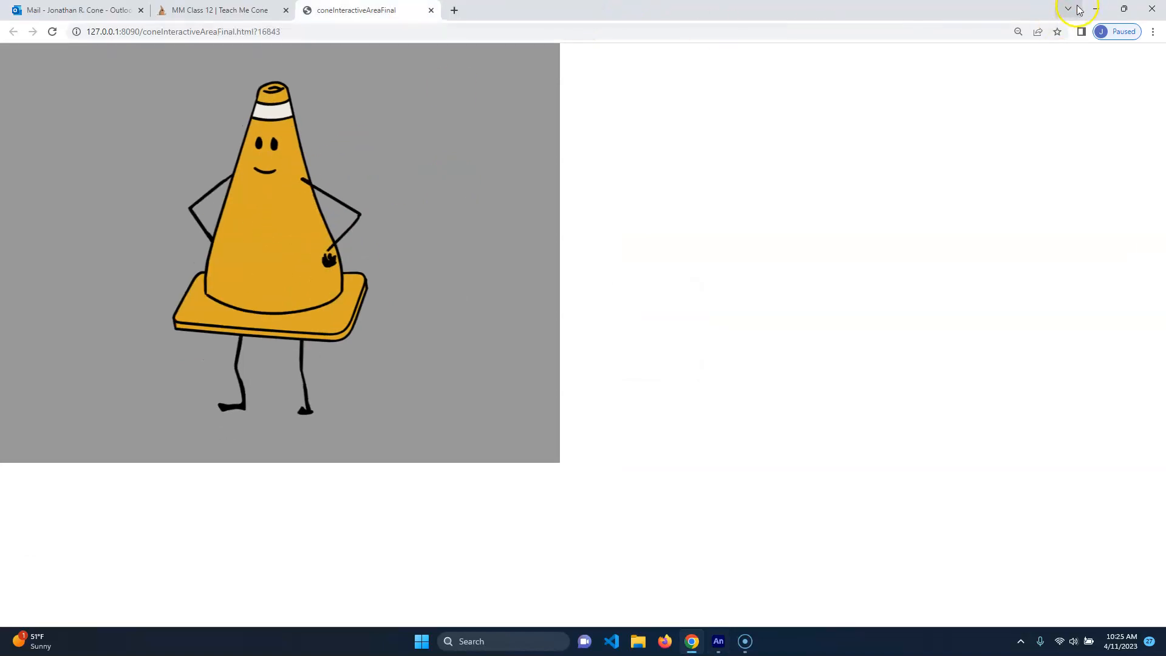
left_click(1096, 8)
Return to Scene 1 and rearrange the Actions panel beside the timeline
left_click_drag(885, 177, 666, 144)
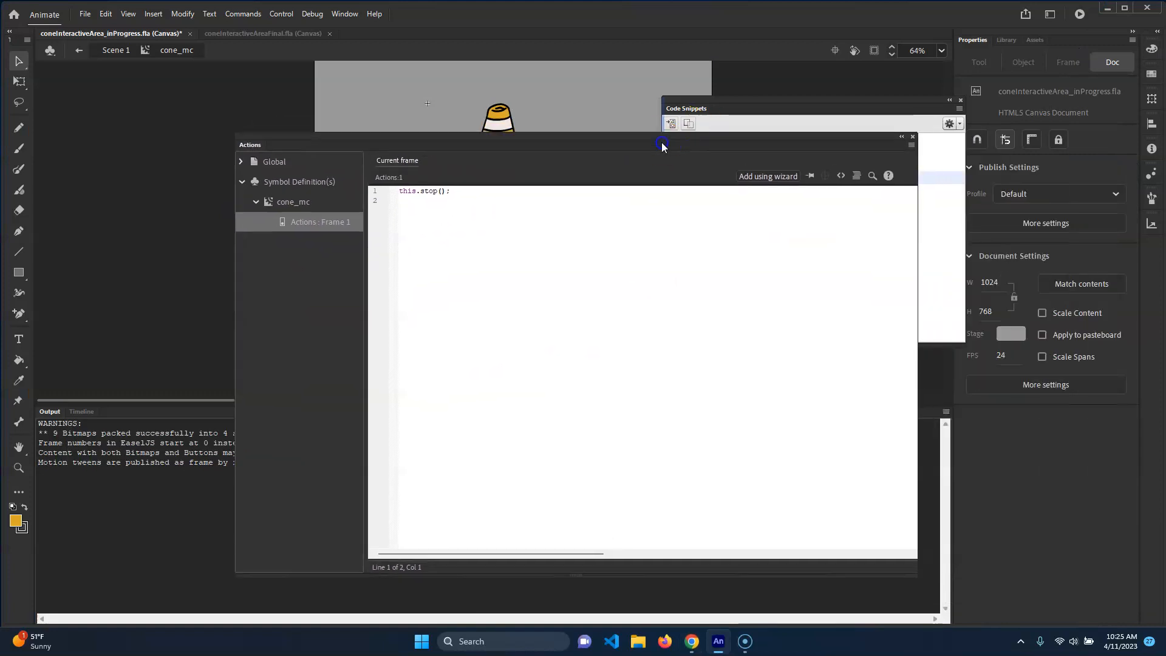
left_click(116, 50)
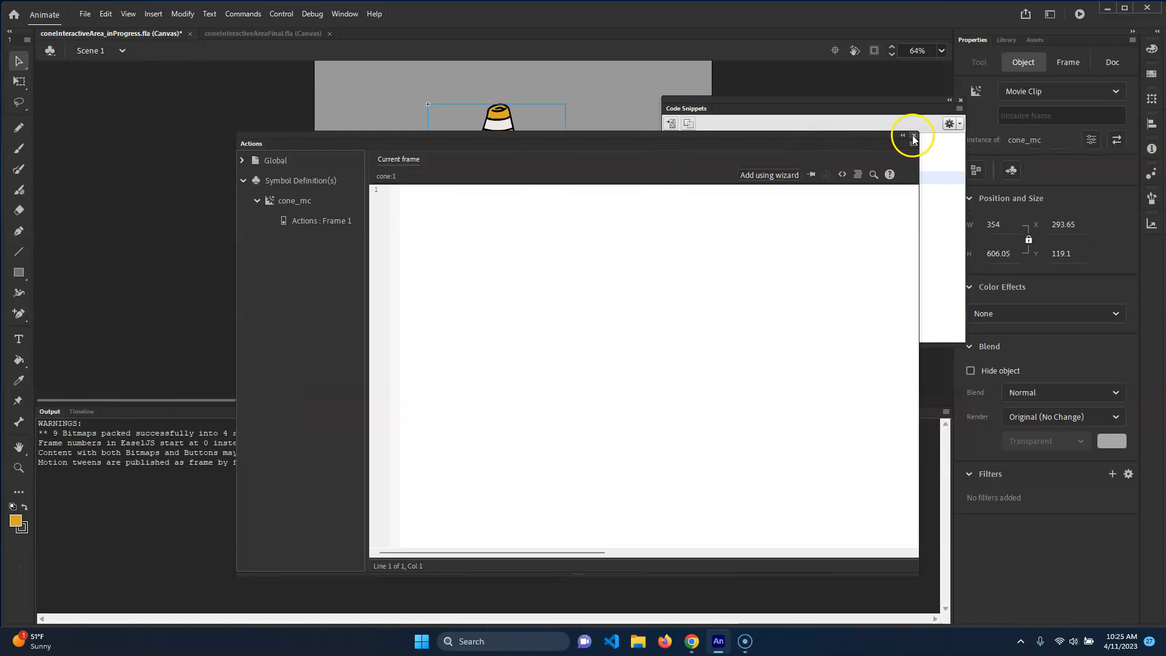
left_click_drag(773, 143, 970, 190)
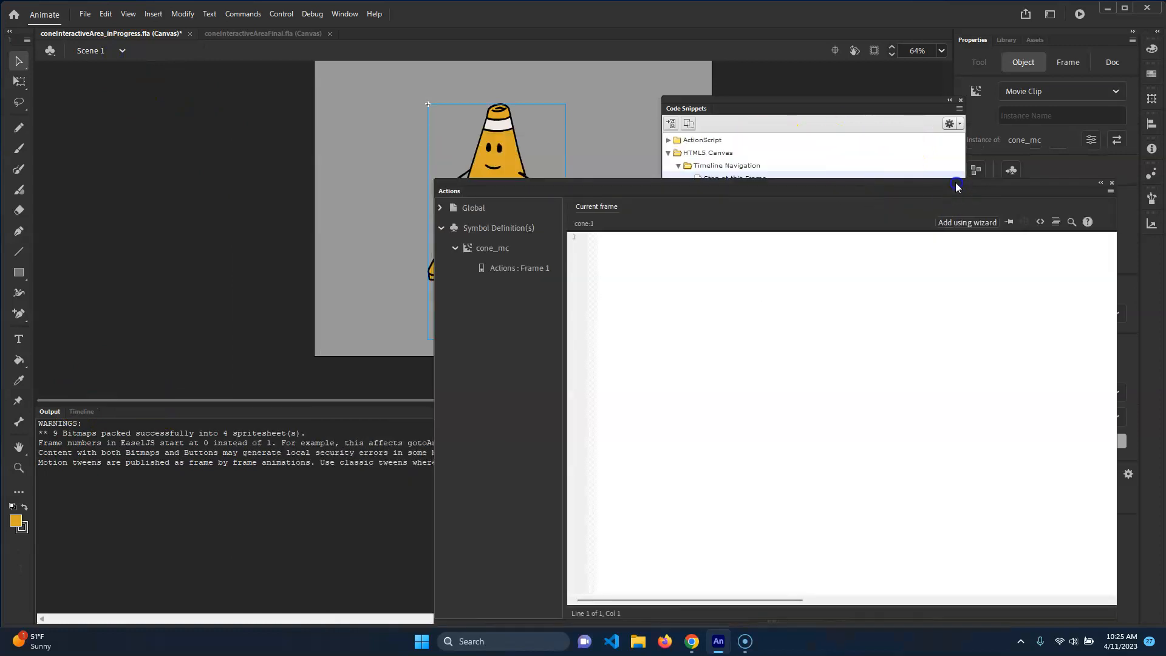
left_click(83, 411)
left_click_drag(619, 181, 677, 268)
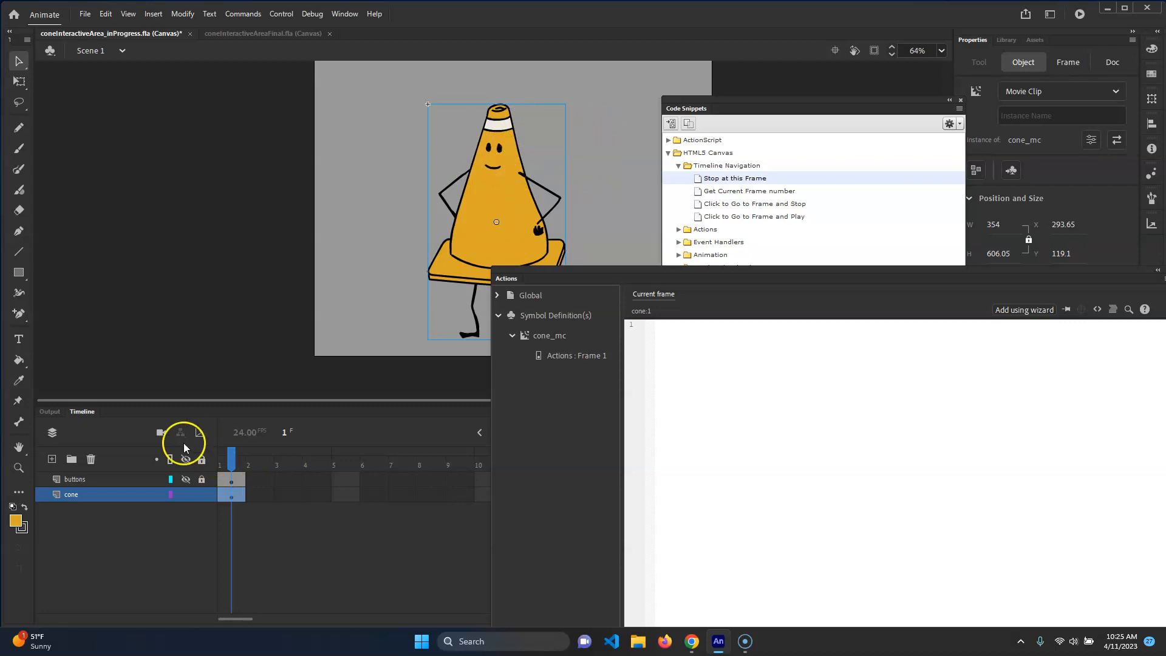
double_click(505, 197)
left_click_drag(248, 458, 335, 459)
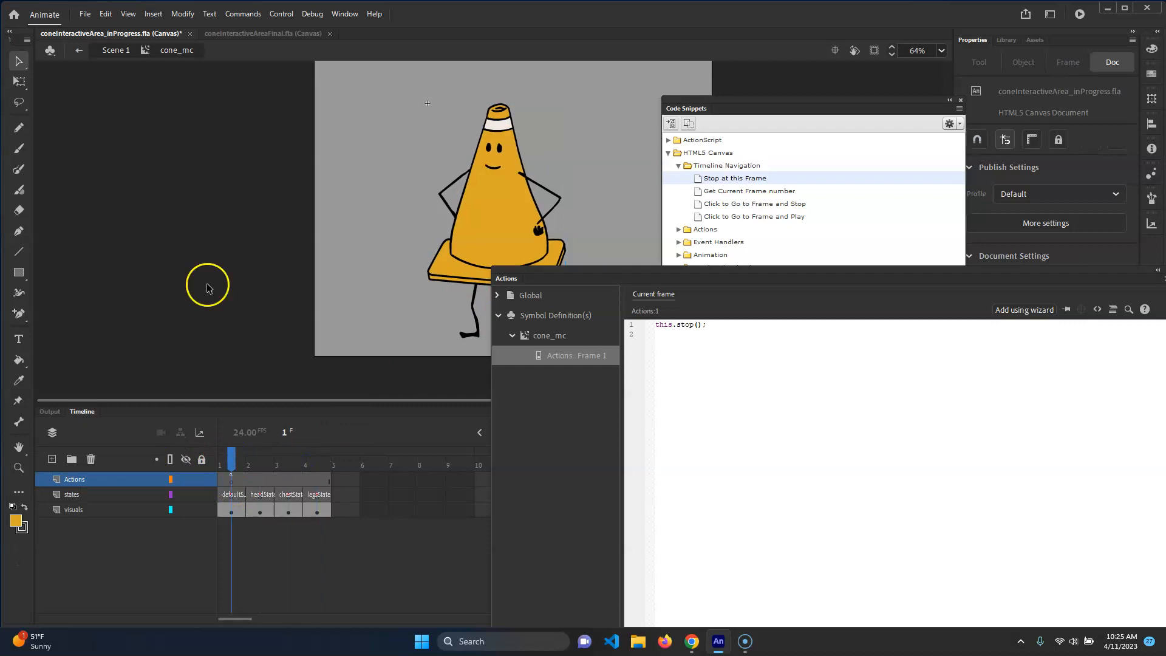
left_click(113, 49)
Show and unlock the buttons layer so the button areas appear over the cone
left_click(186, 479)
left_click(201, 479)
left_click(559, 169)
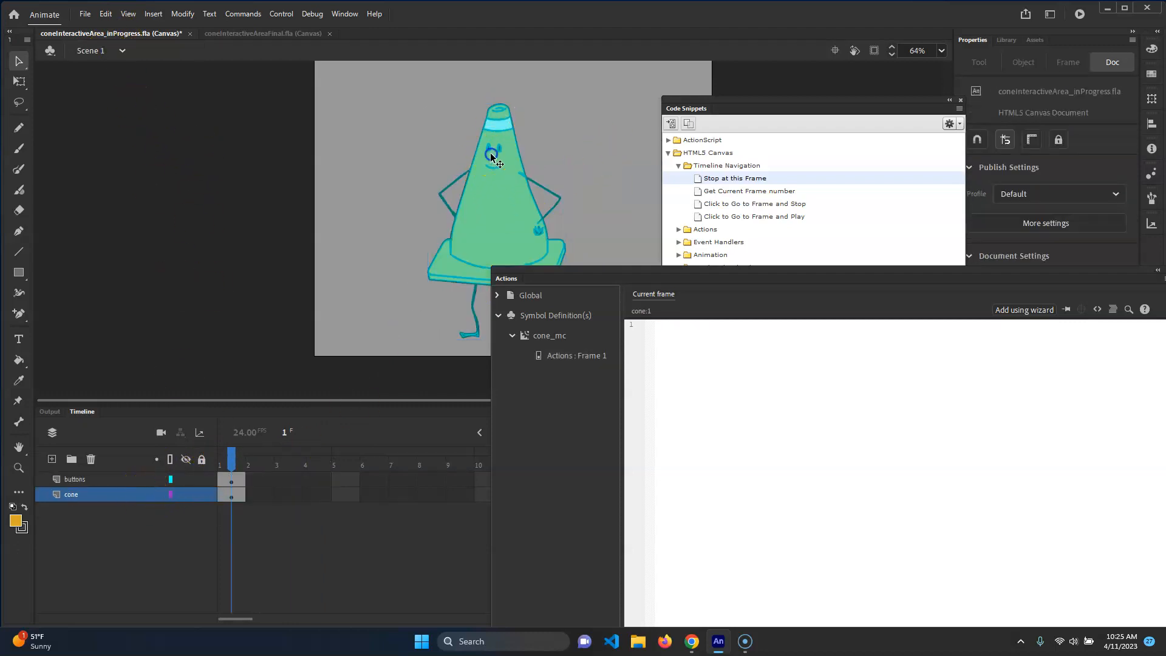
left_click(496, 193)
left_click(557, 159)
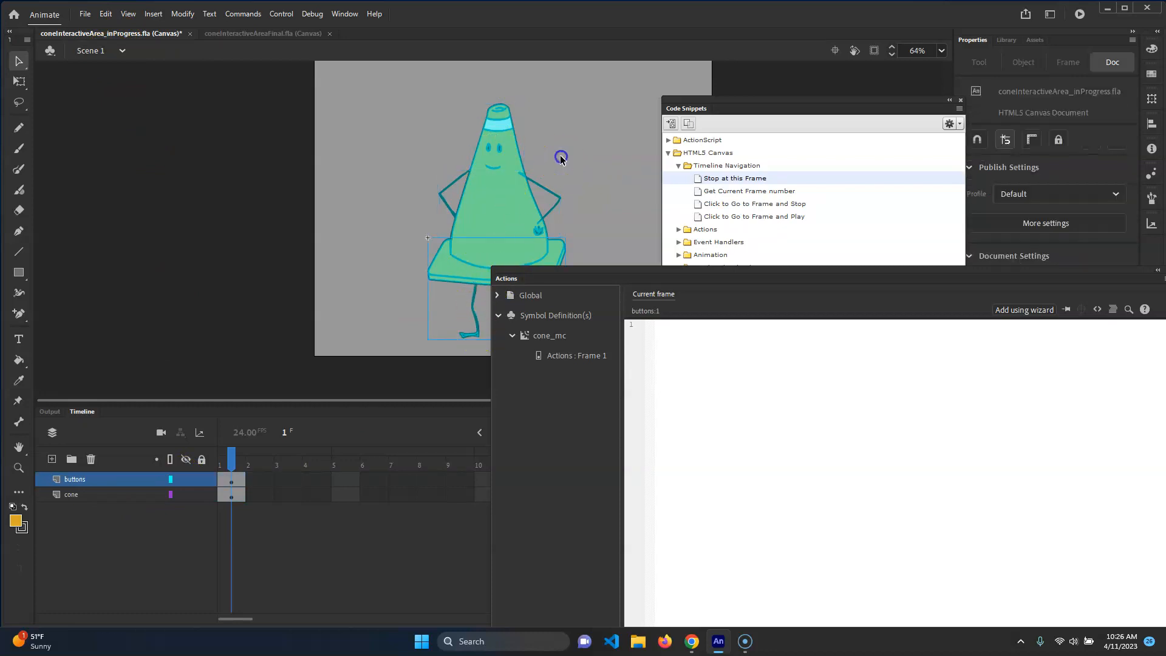
Select the head button and give it the instance name Head
left_click(500, 149)
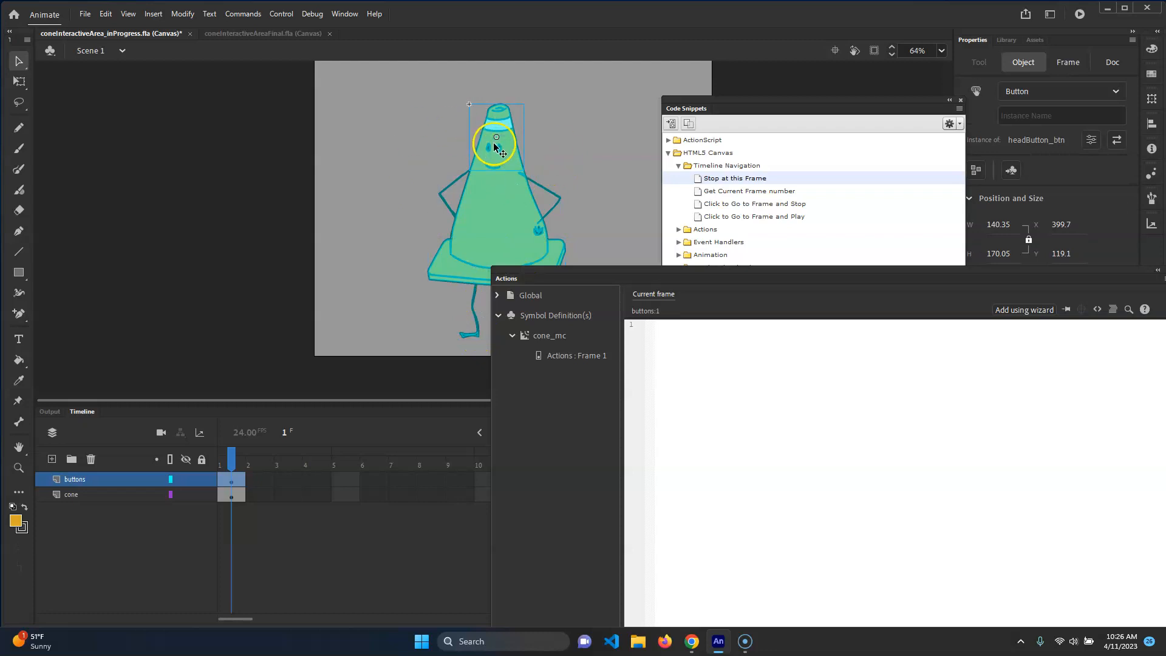
left_click_drag(792, 101, 756, 205)
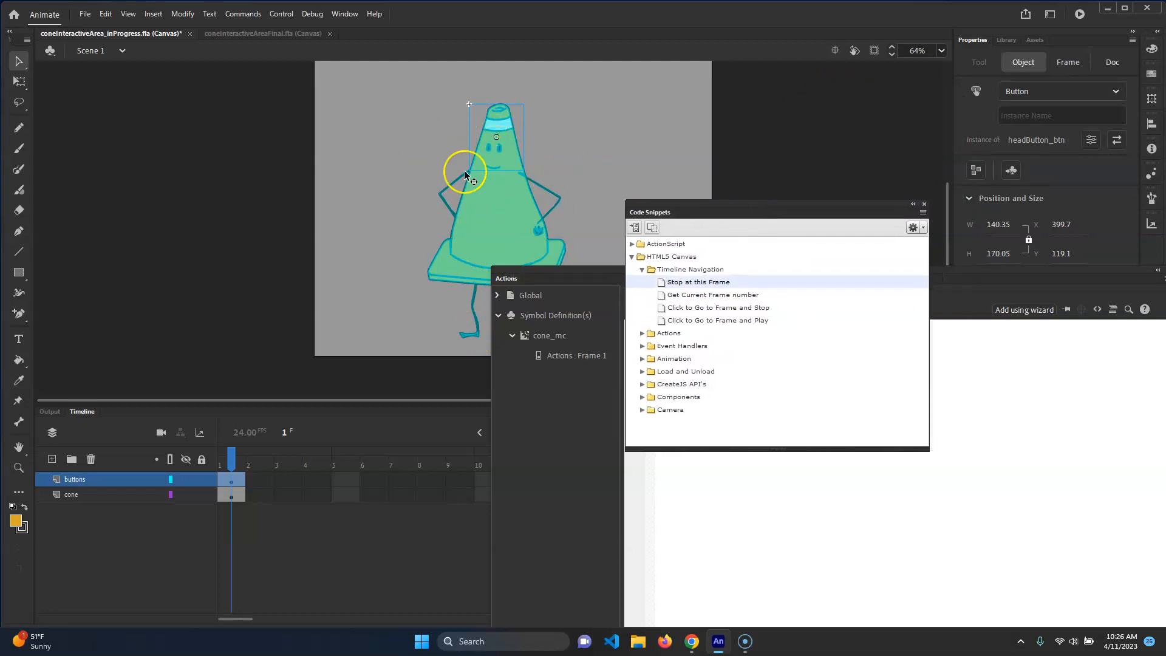
left_click(1039, 113)
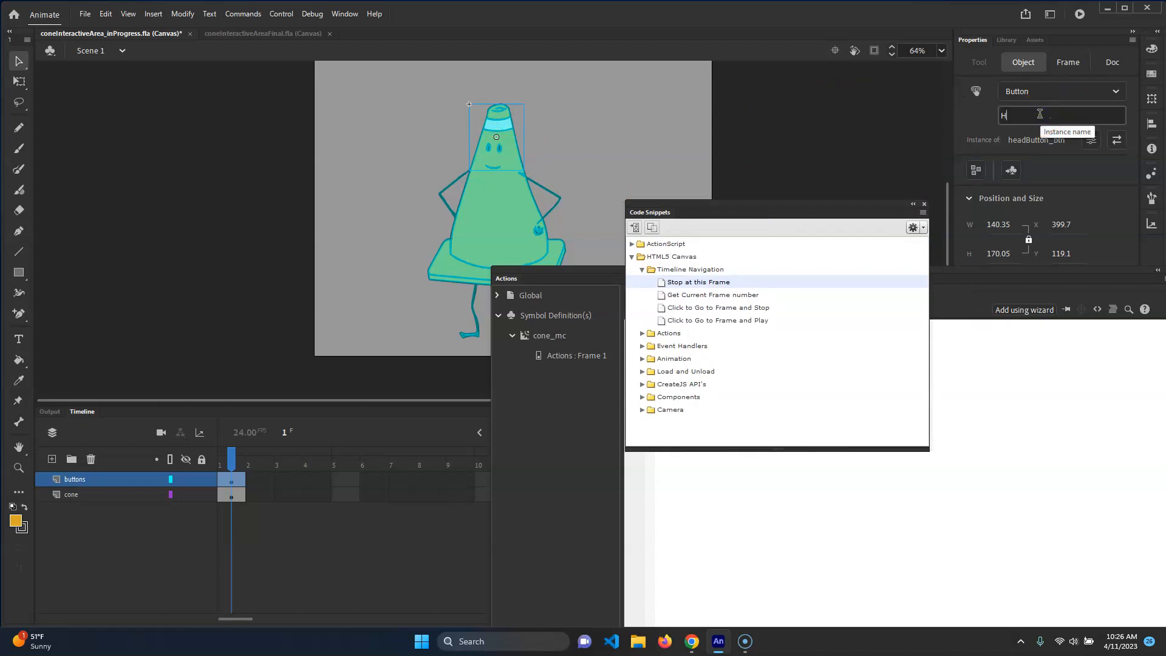
key("Return")
Name the chest button instance Chest and the legs button instance Legs
left_click(501, 195)
left_click(1033, 114)
type("Chest")
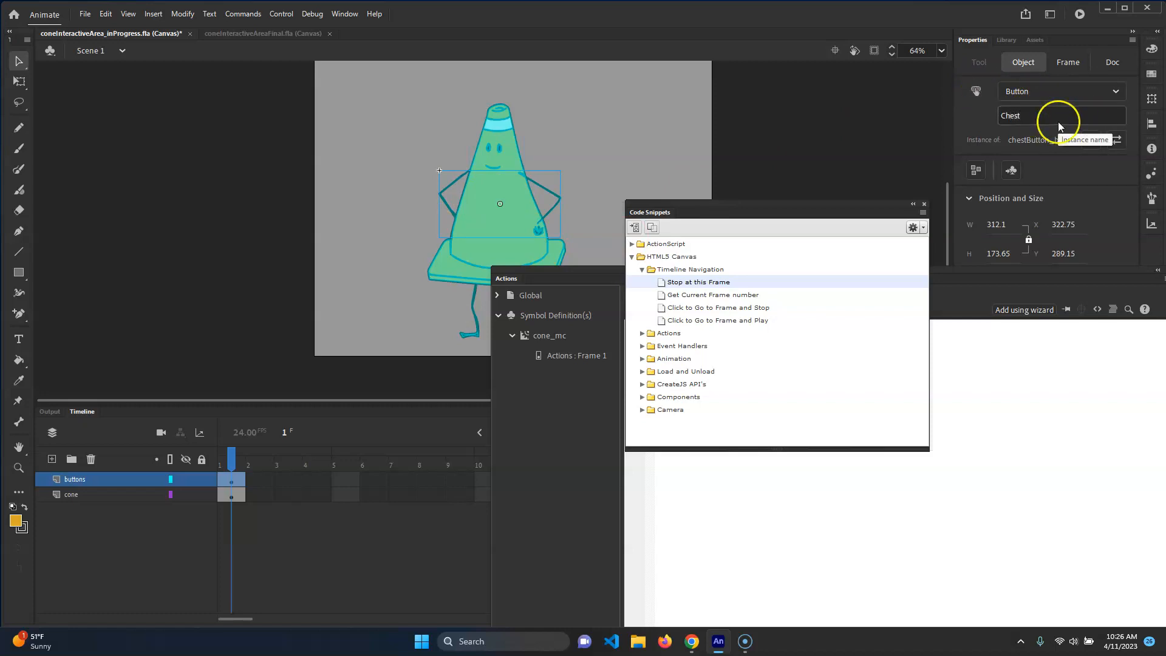
left_click(472, 252)
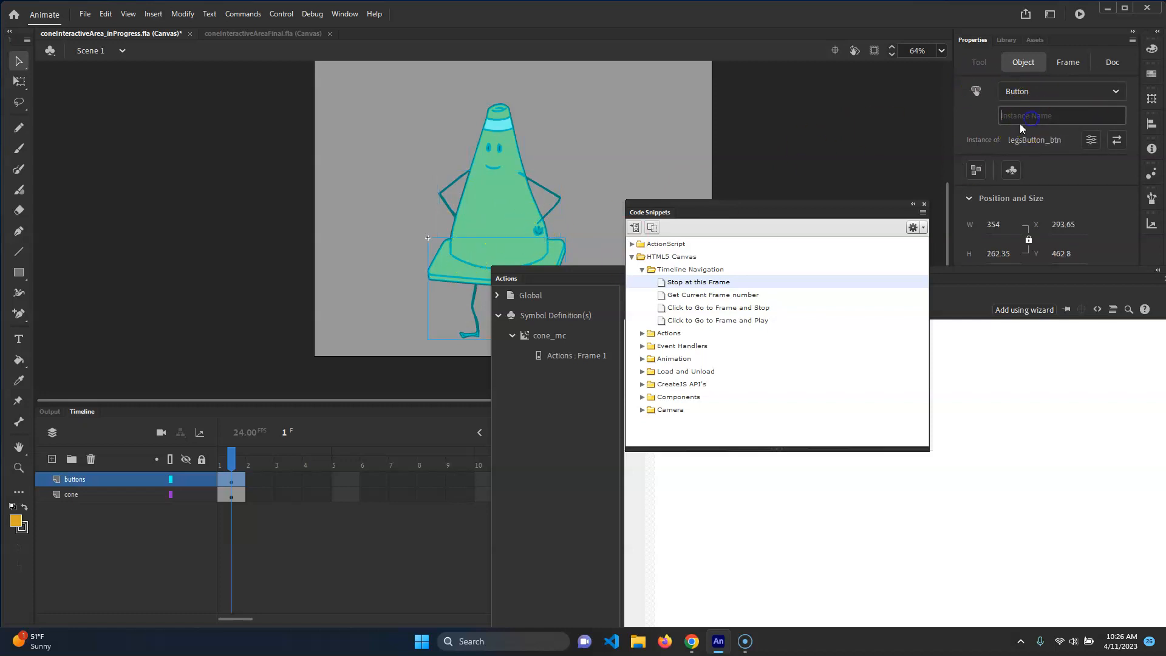
type("Legs")
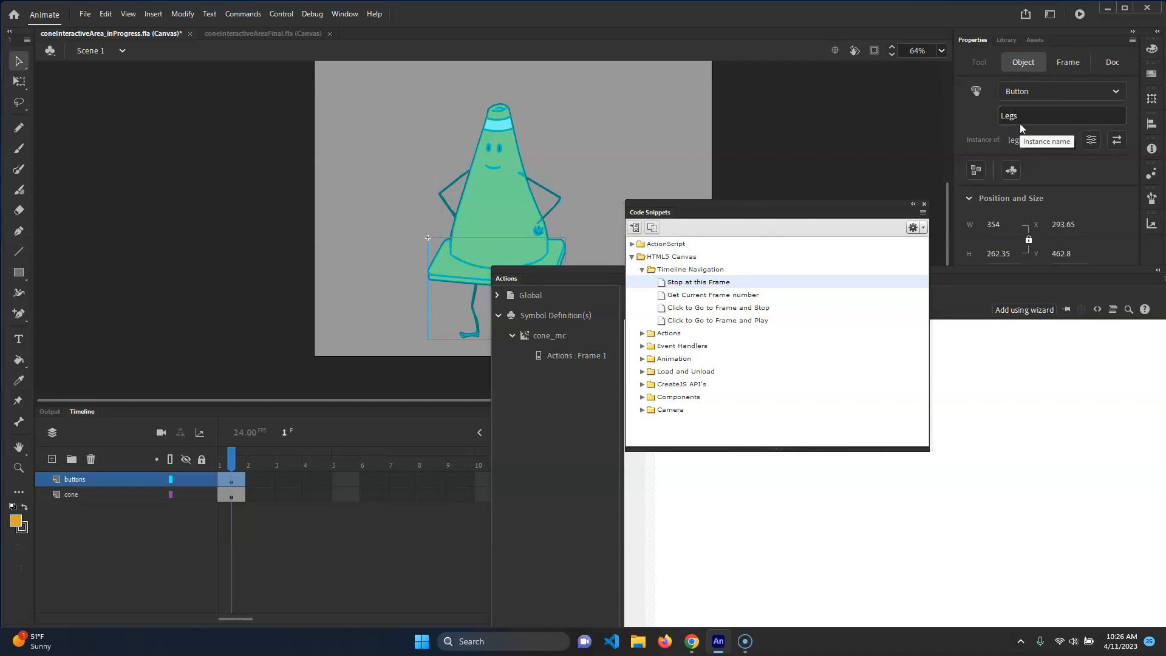
Check the instance names of the head, chest and legs buttons
left_click(489, 146)
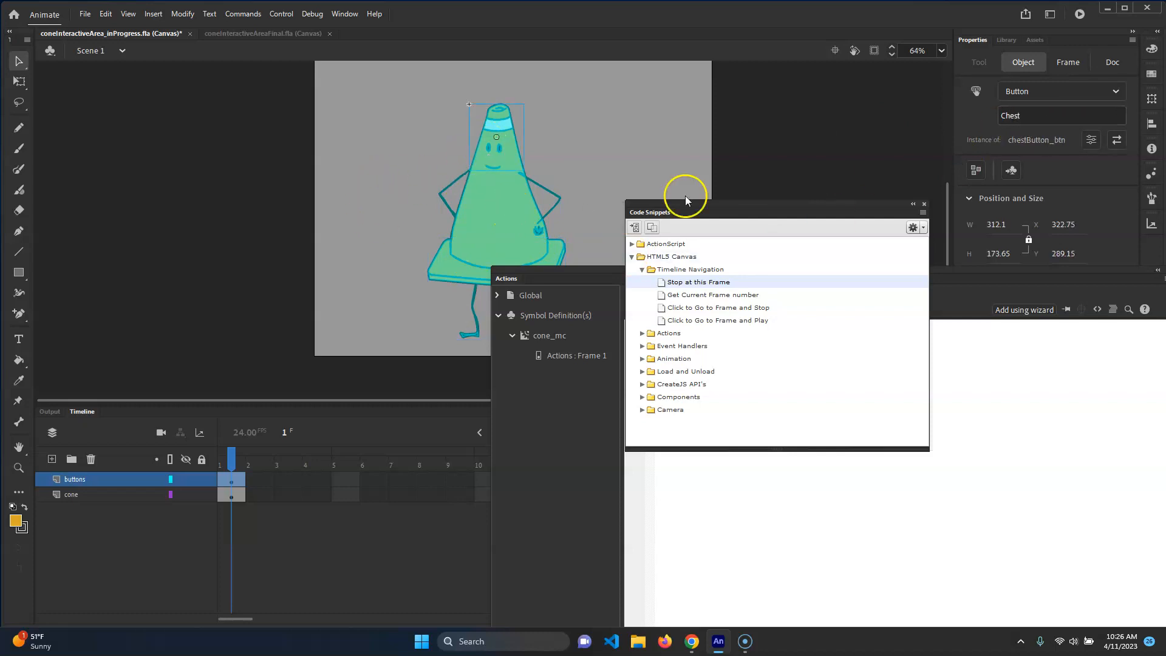
left_click(505, 200)
left_click(475, 275)
left_click(480, 145)
left_click(492, 204)
left_click(459, 271)
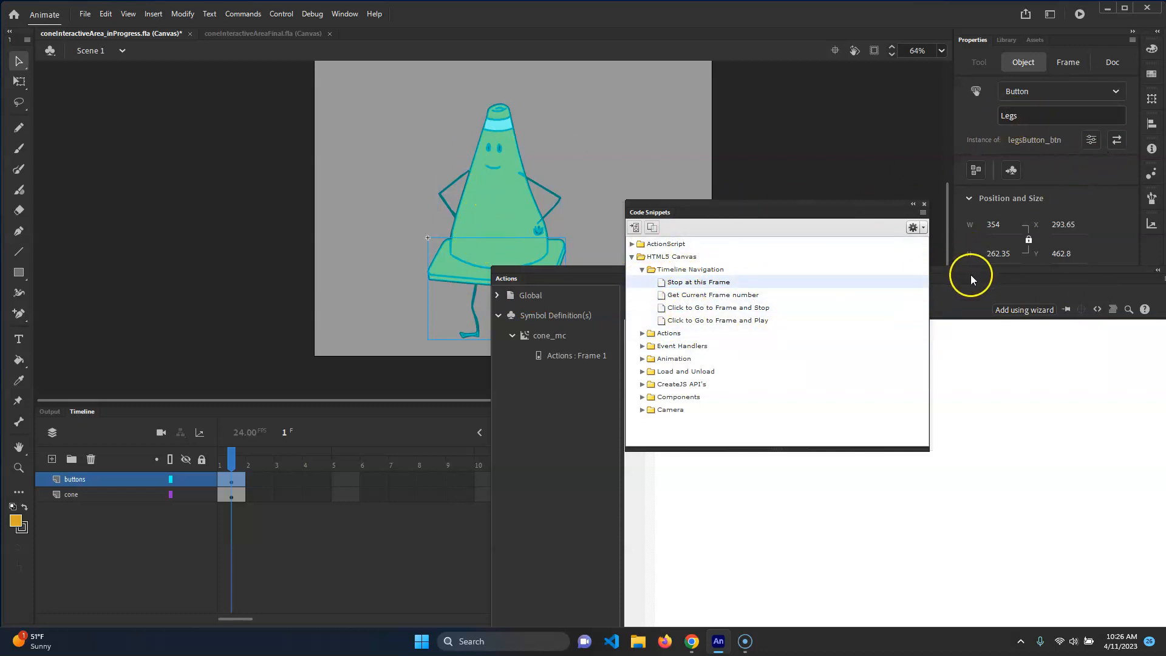
Apply the Click to Go to Frame and Stop snippet to the Head button and delete the snippet's comment lines
left_click_drag(763, 210, 866, 128)
left_click(510, 129)
left_click_drag(1072, 288, 617, 253)
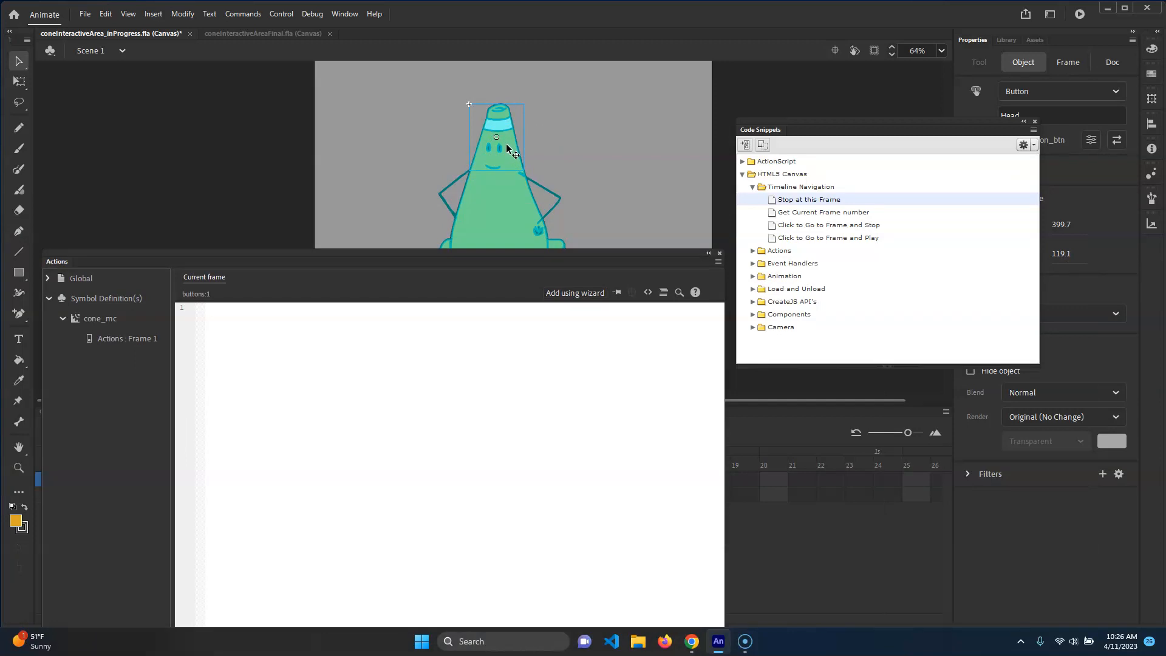
left_click(830, 224)
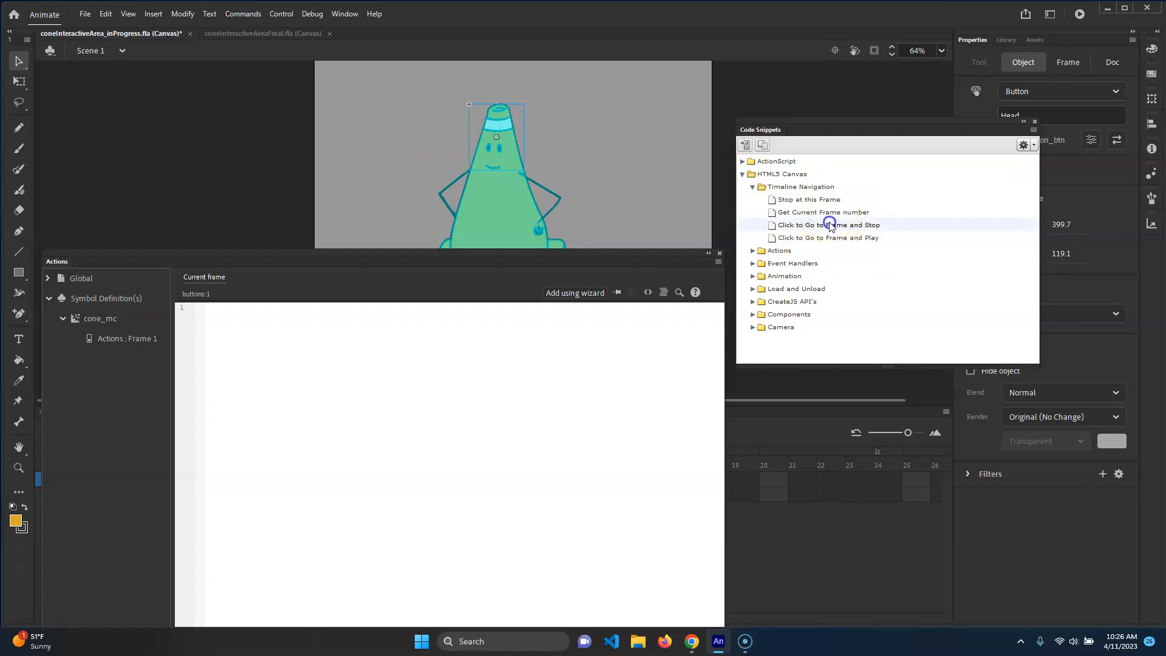
left_click(778, 227)
left_click_drag(535, 258, 698, 165)
double_click(808, 226)
left_click_drag(448, 299, 398, 186)
key("Delete")
key("Delete")
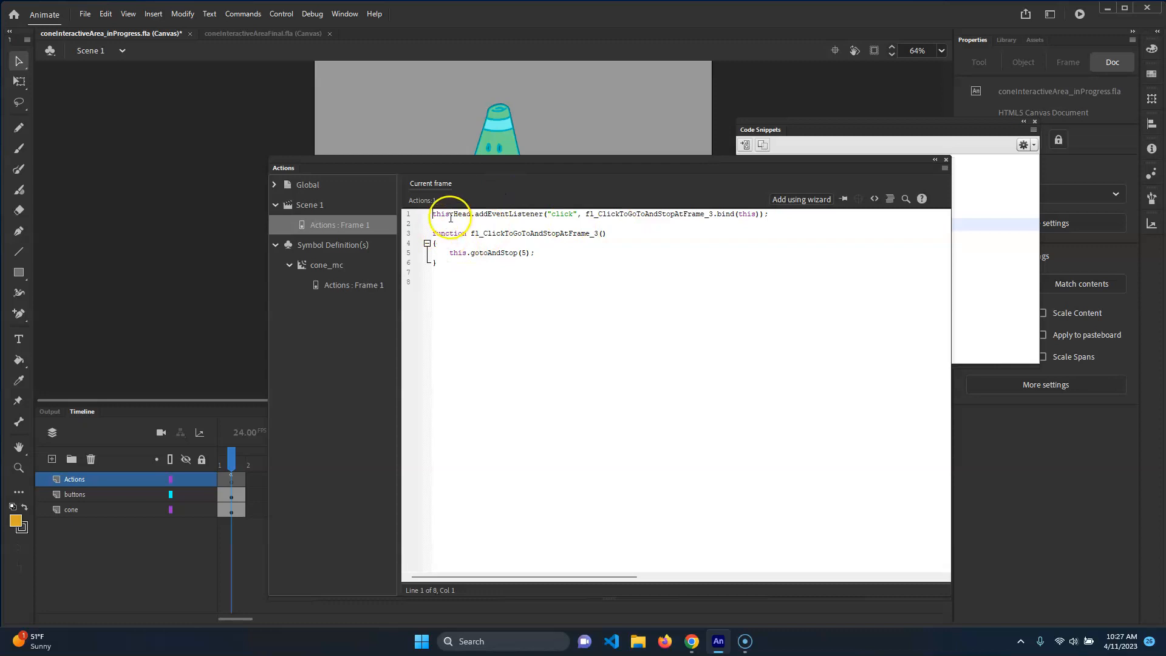
Review the generated click listener code in the Scene 1 actions frame
left_click_drag(607, 214, 738, 213)
left_click_drag(519, 282, 410, 221)
left_click(547, 267)
left_click(451, 232)
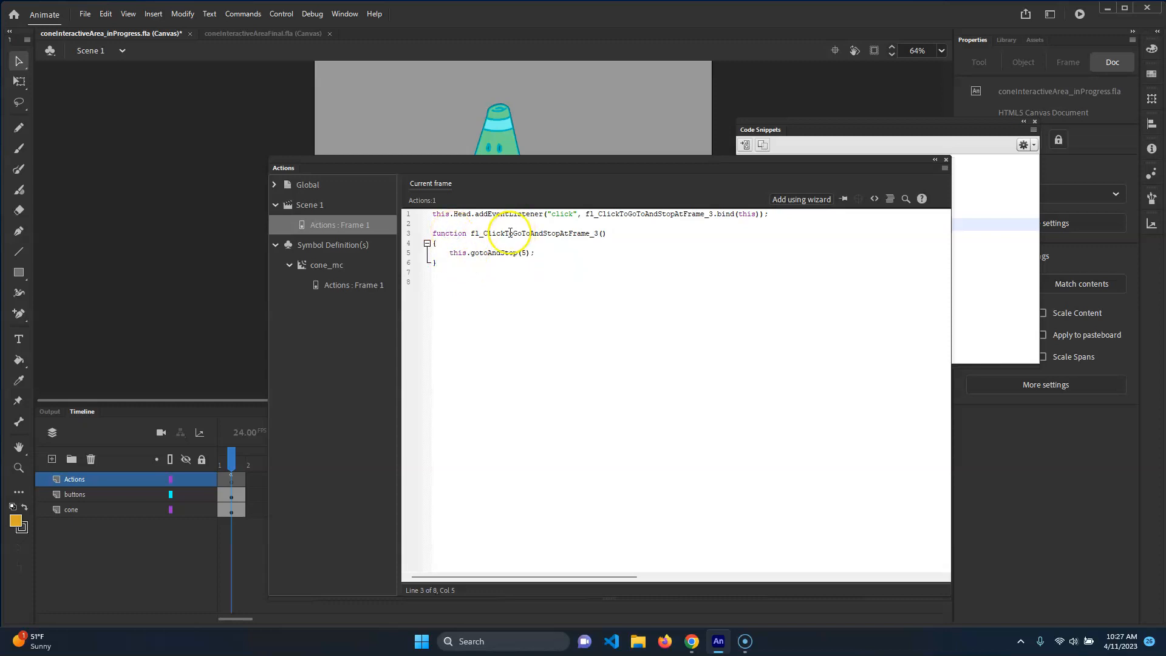
left_click(453, 253)
left_click_drag(541, 166, 711, 152)
left_click(348, 514)
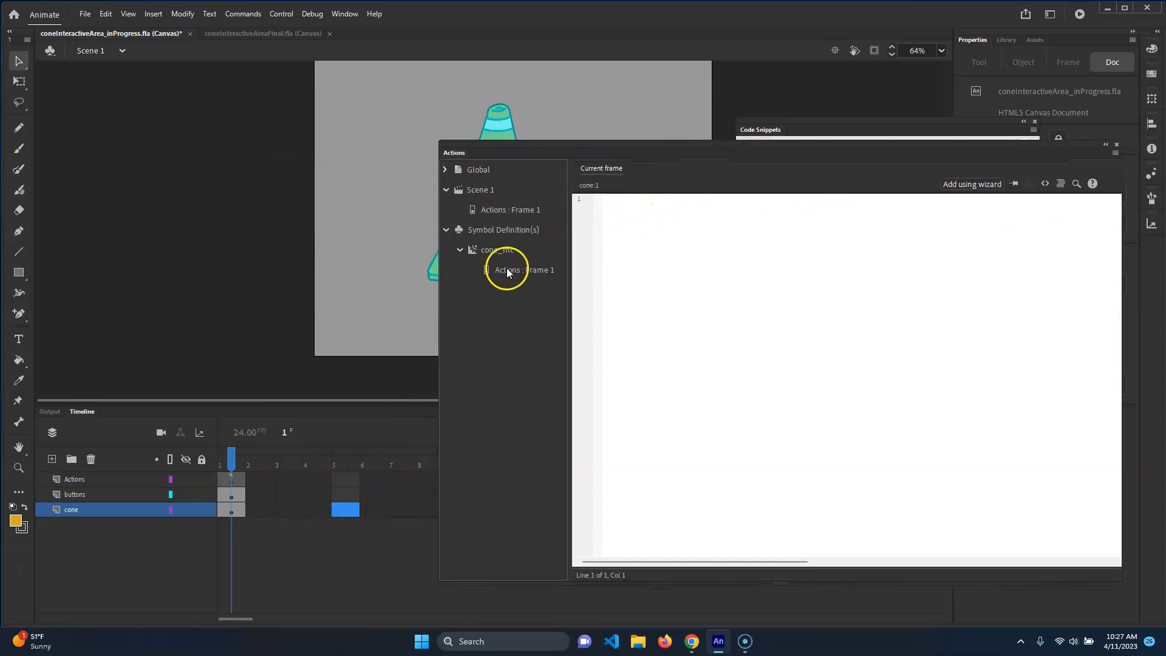
left_click(512, 209)
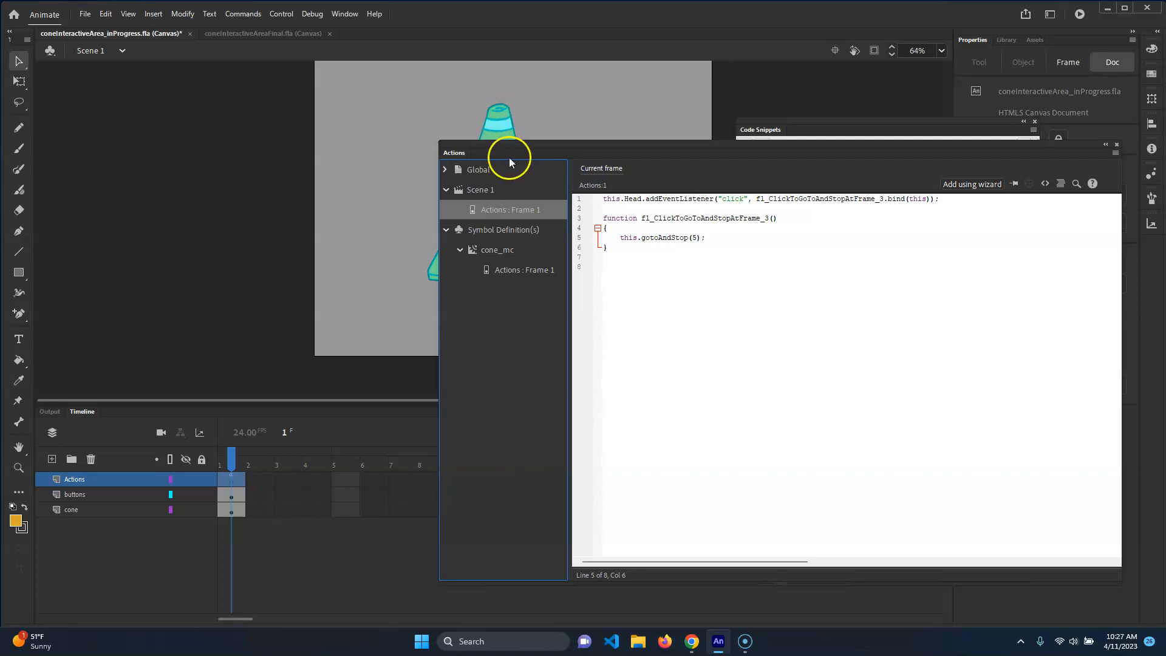
left_click_drag(509, 158, 670, 169)
Hide and lock the buttons layer, checking the cone_mc timeline along the way
left_click(186, 509)
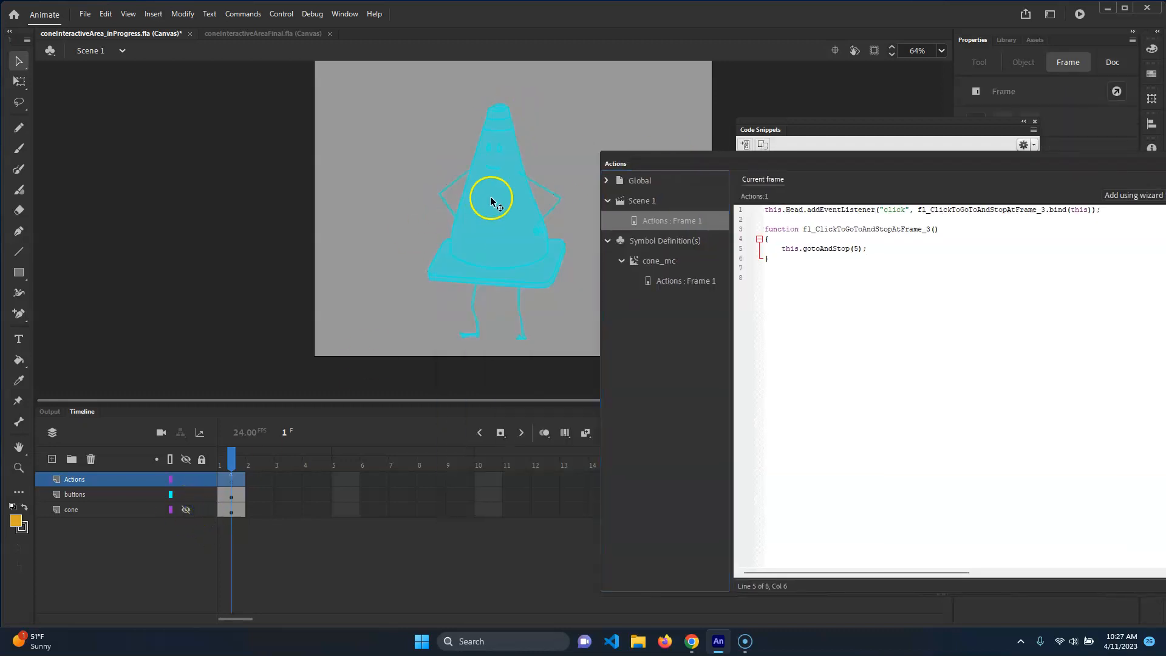
left_click(186, 510)
left_click(186, 494)
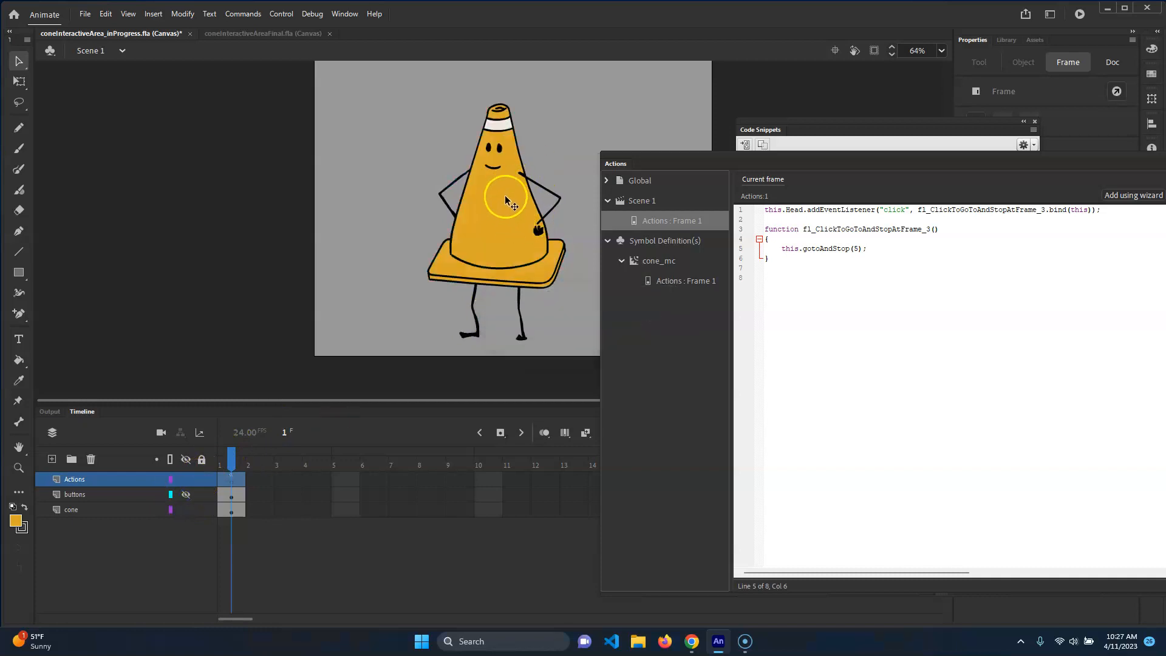
double_click(468, 231)
mouse_move(230, 459)
left_mouse_down()
mouse_move(266, 465)
mouse_move(212, 471)
mouse_move(261, 467)
mouse_move(234, 467)
left_mouse_up()
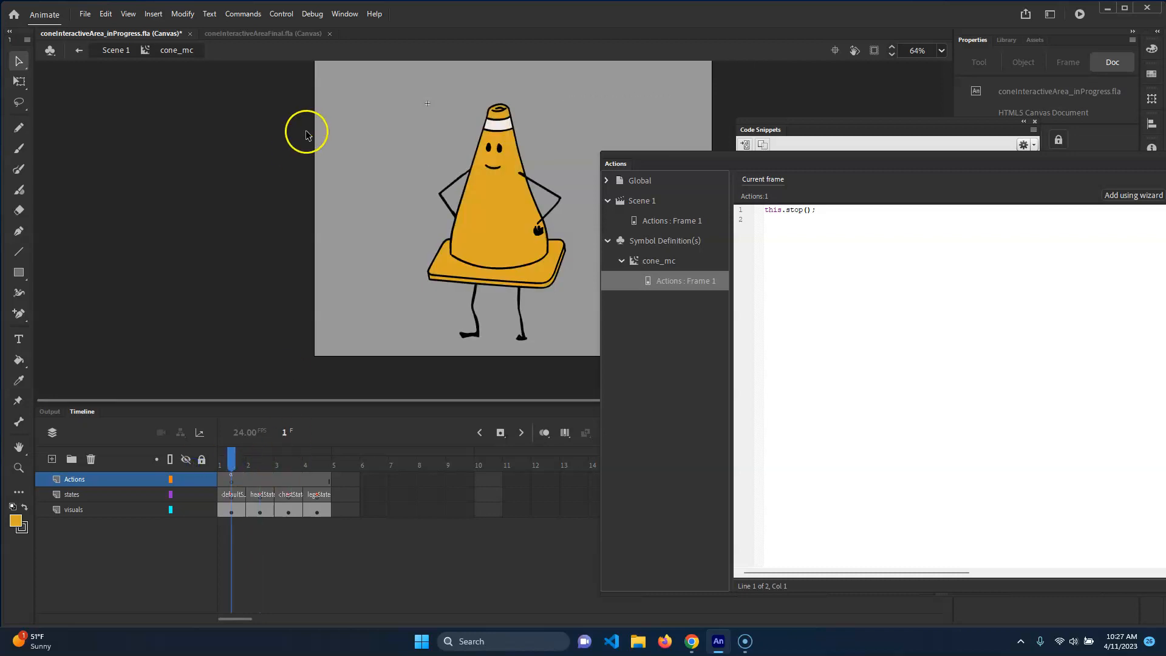
left_click(124, 58)
left_click_drag(684, 162, 409, 192)
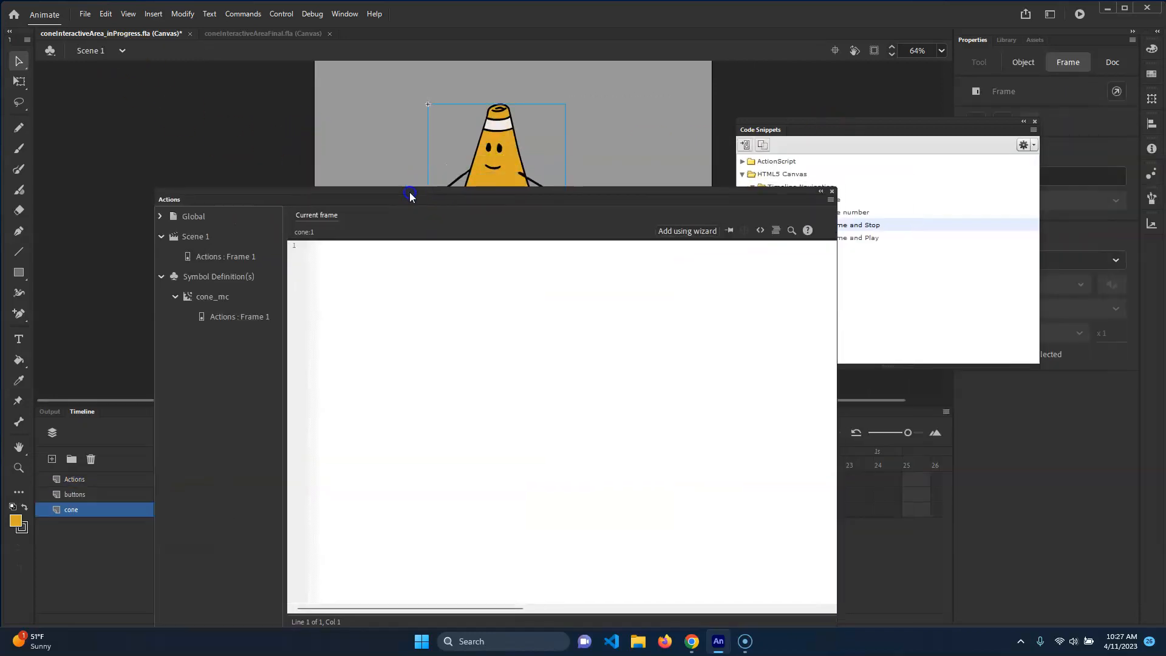
left_click_drag(513, 191, 514, 278)
left_click(510, 175)
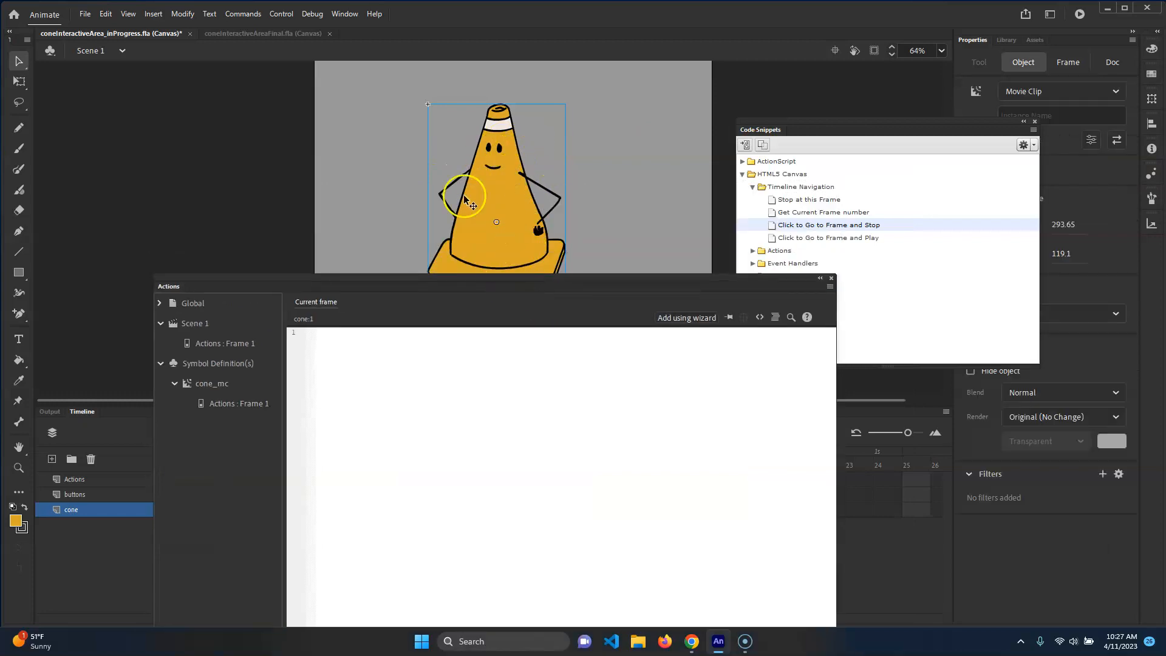
left_click_drag(498, 280, 777, 256)
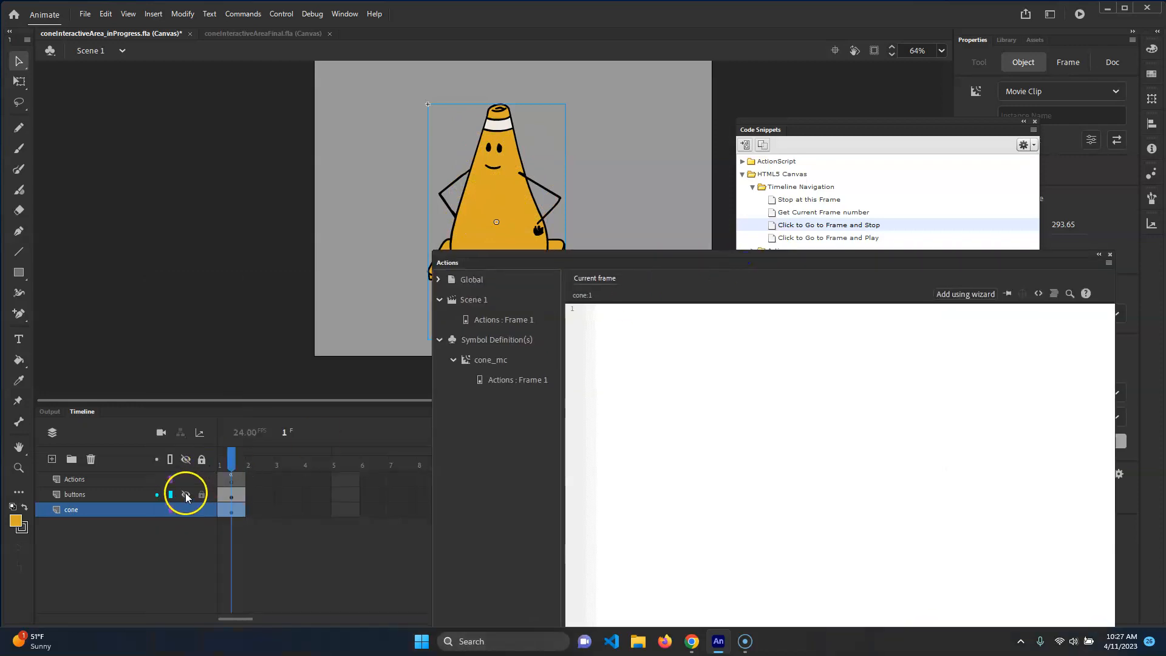
left_click(202, 496)
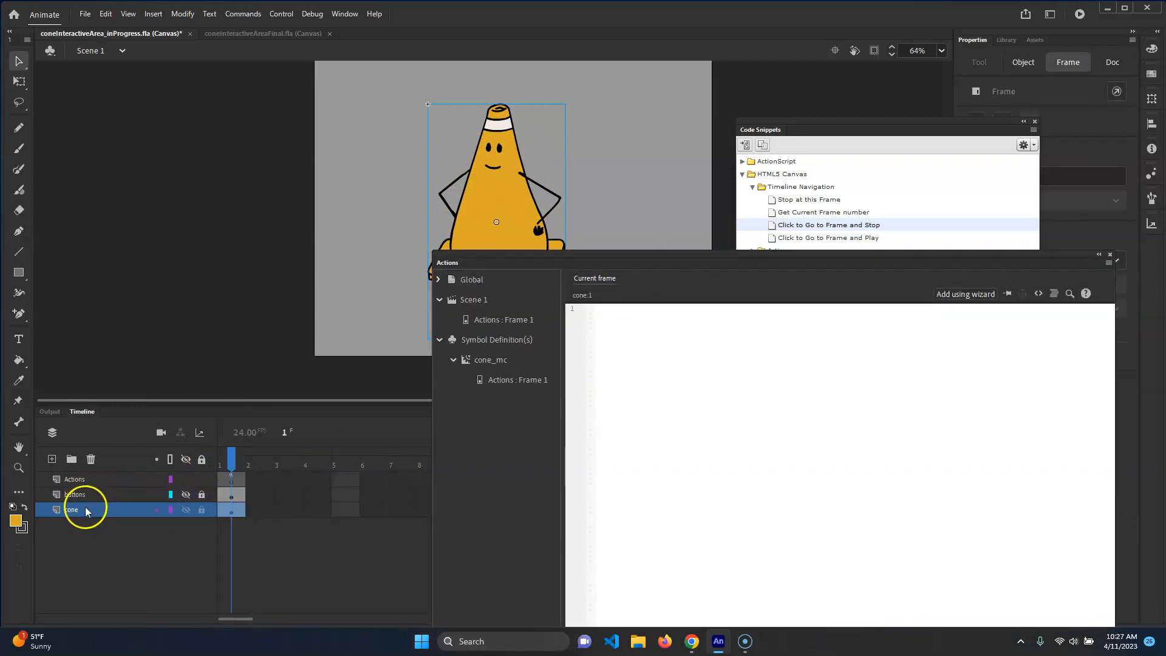
Give the cone movie clip instance on the stage the instance name Cone
left_click(537, 198)
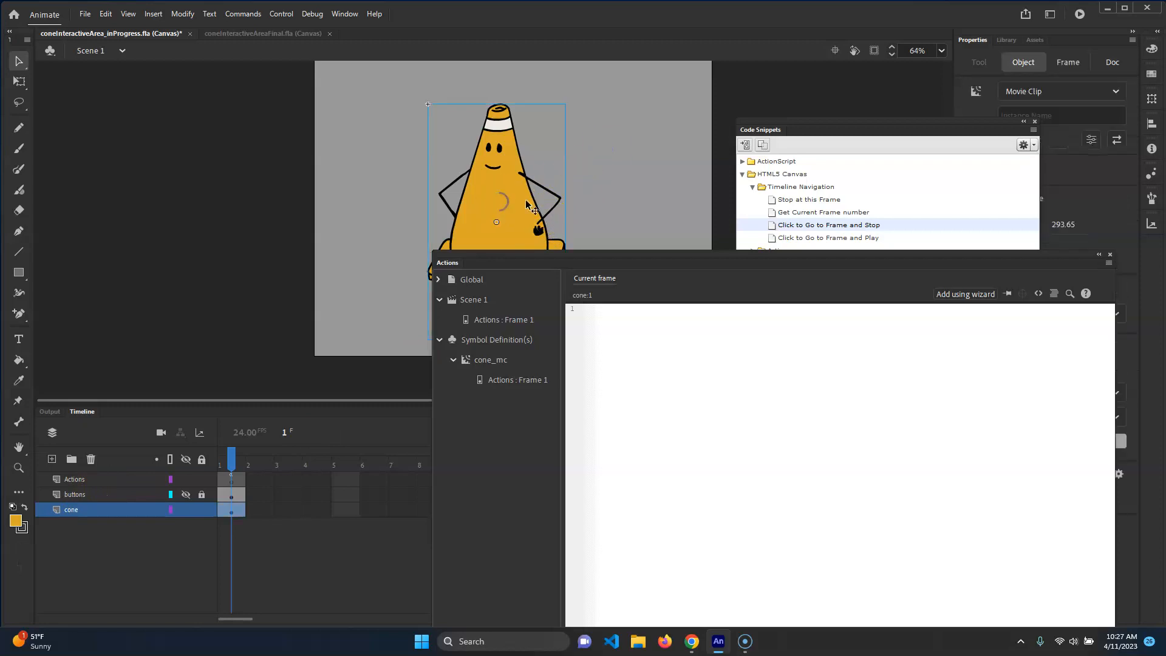
double_click(503, 204)
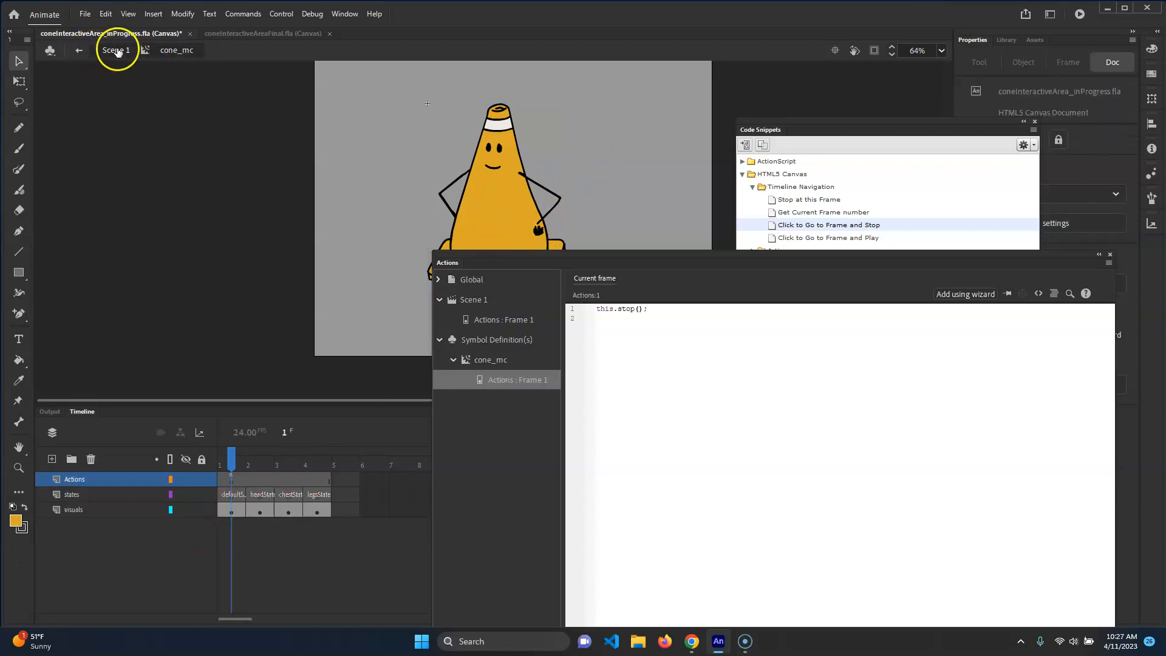
left_click(117, 53)
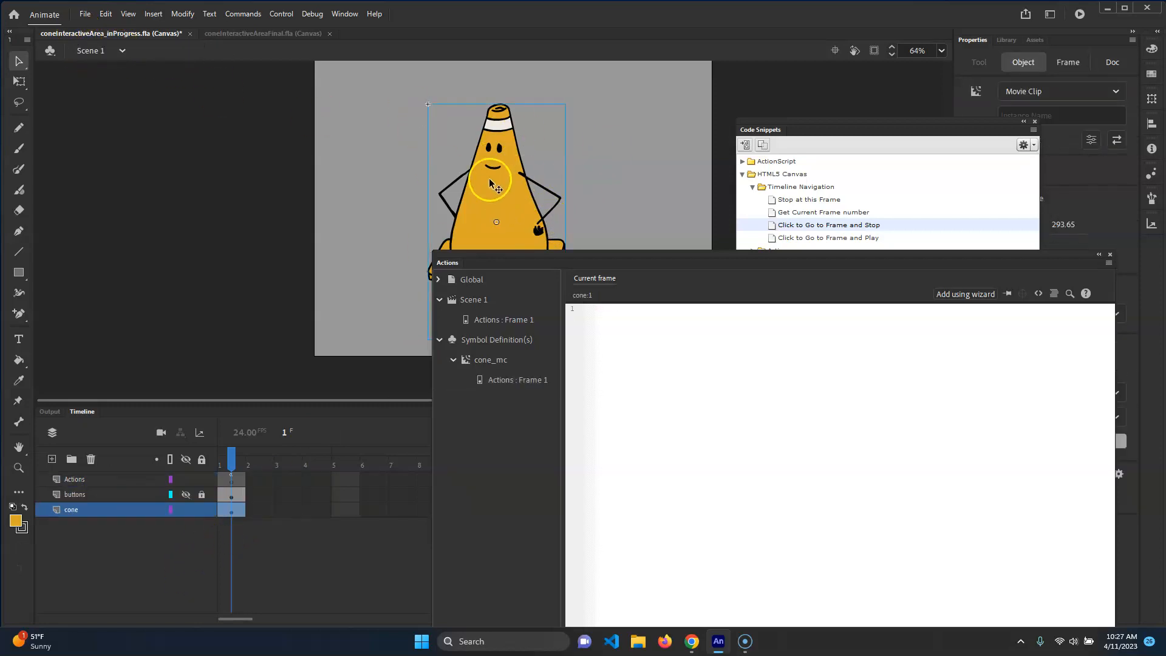
left_click_drag(970, 123, 865, 227)
left_click(1047, 112)
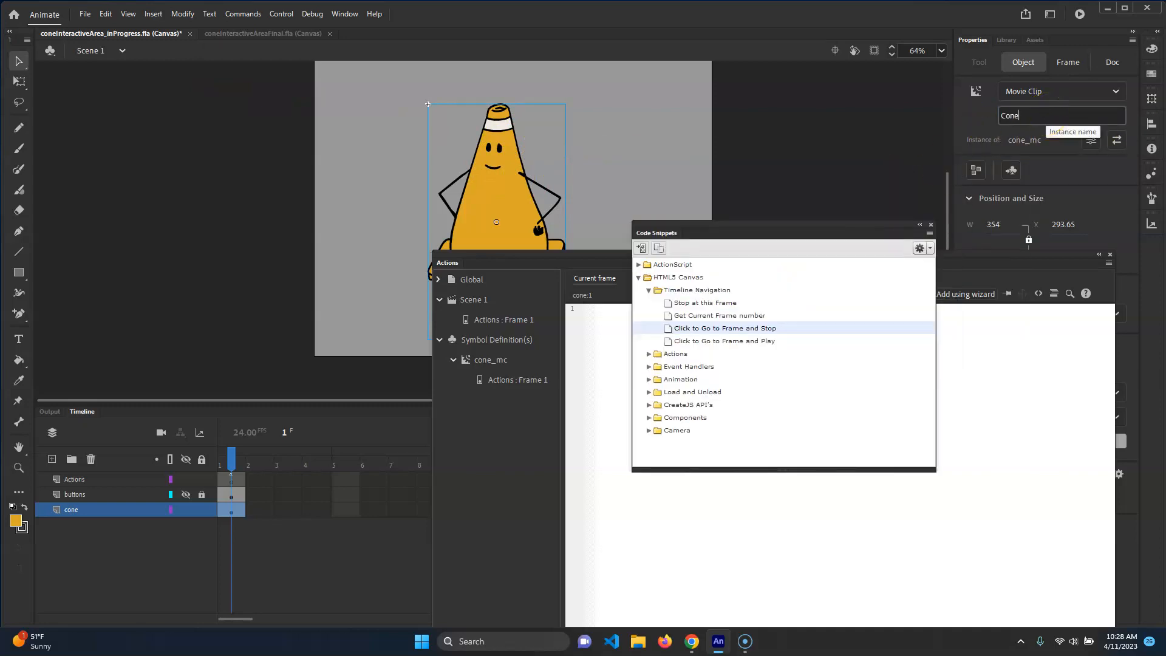
left_click(656, 236)
left_click_drag(577, 261, 634, 117)
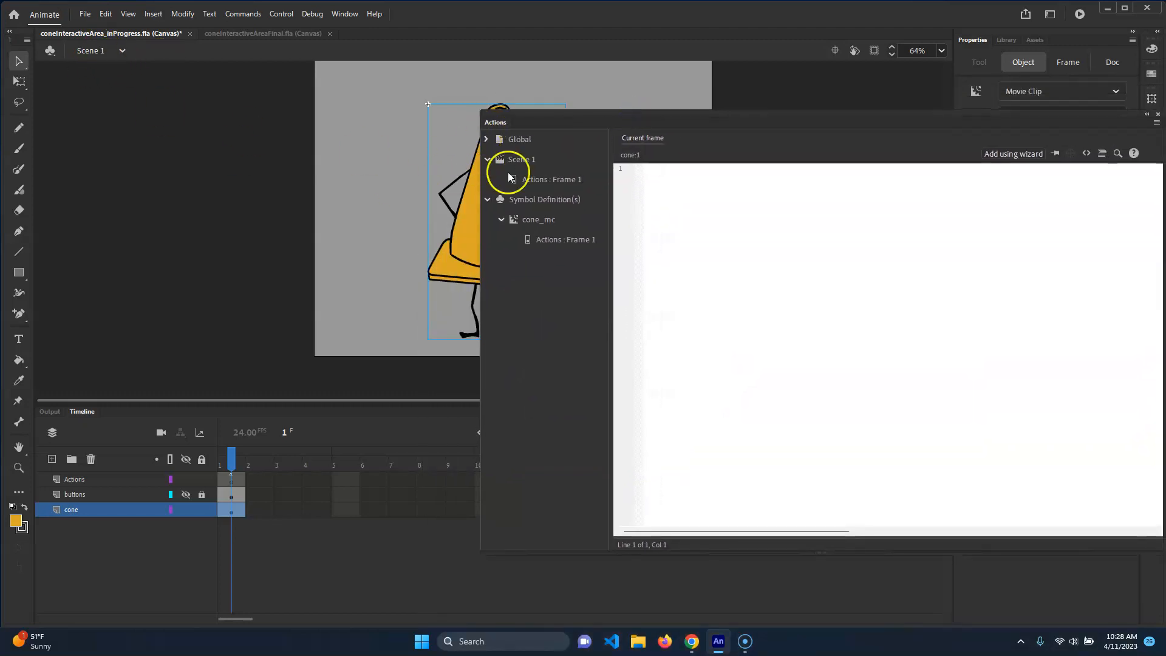
Compare the frame actions of Scene 1 and cone_mc and return to the Scene 1 code
left_click(185, 510)
left_click(186, 509)
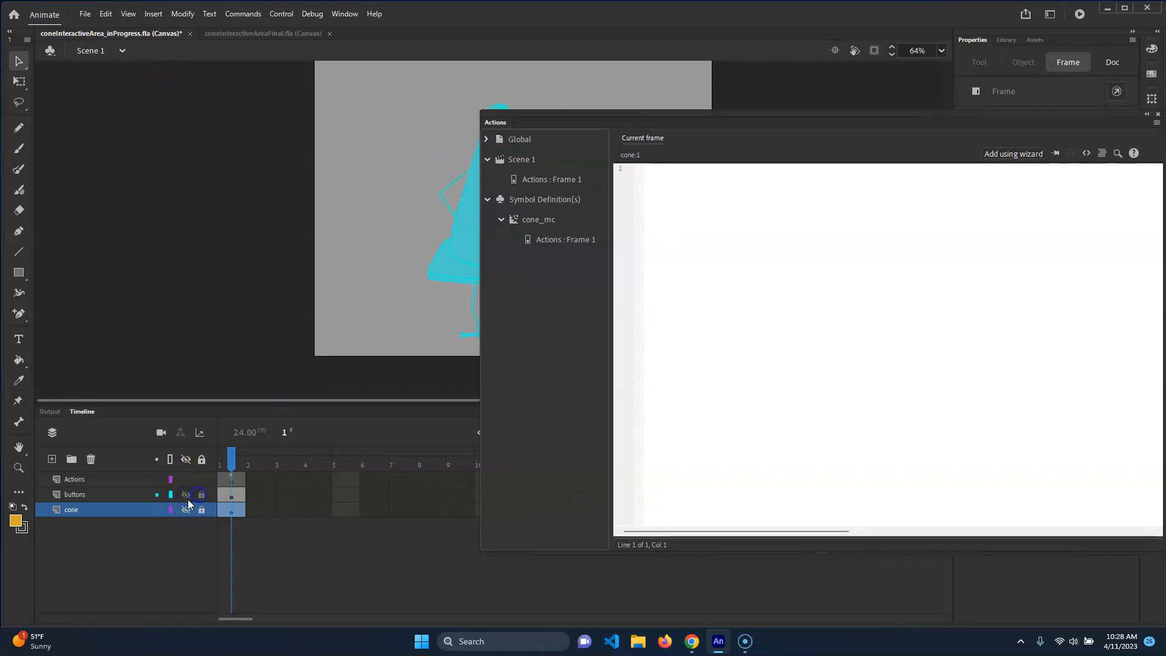
left_click_drag(689, 126, 659, 149)
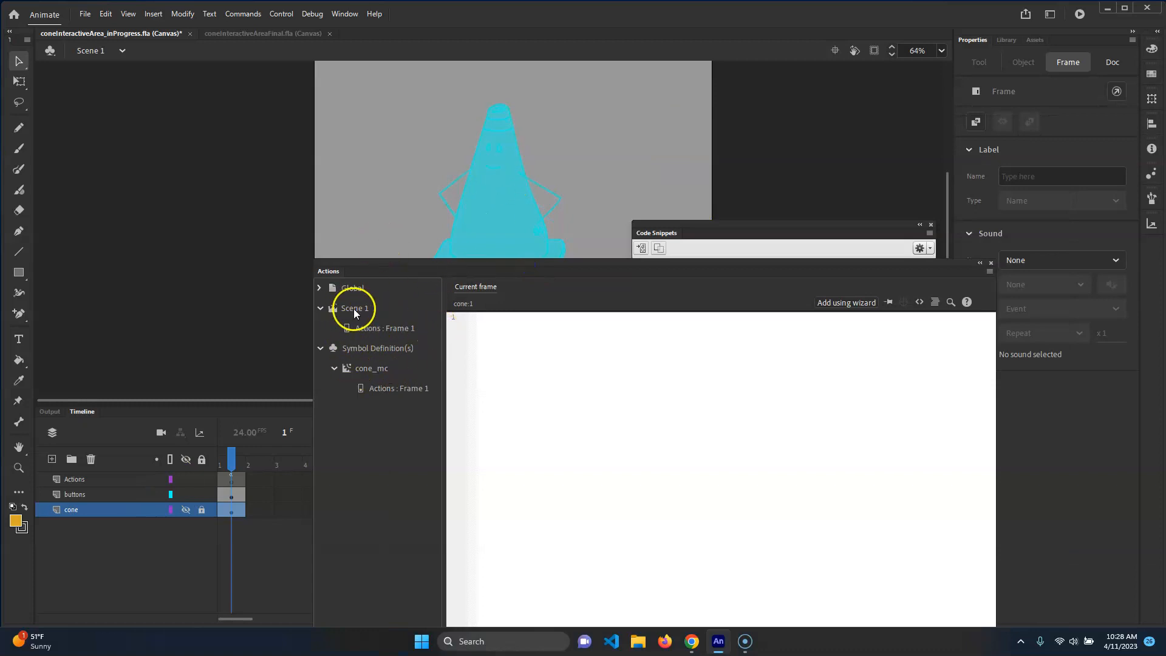
left_click(400, 394)
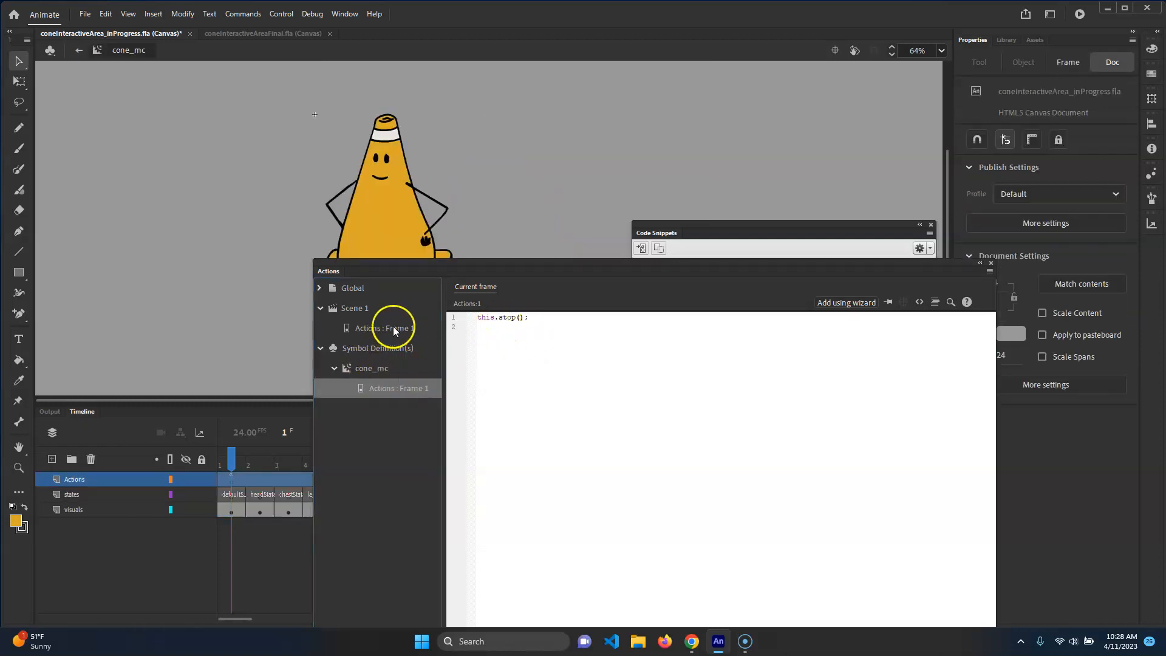
left_click(394, 331)
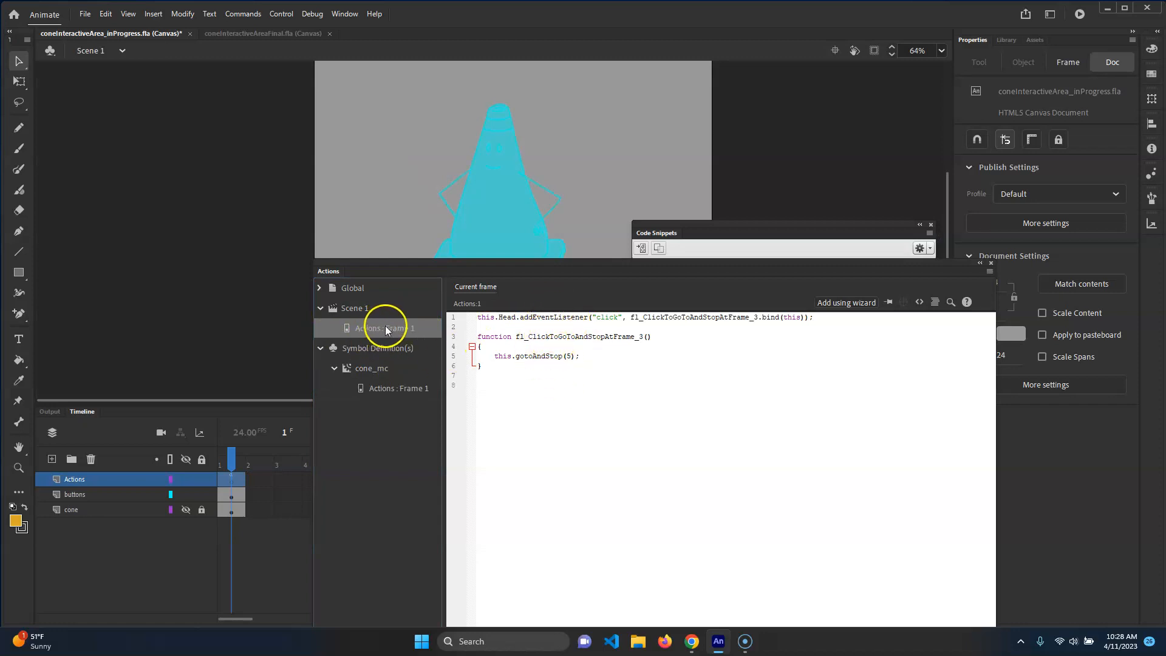
left_click(239, 483)
left_click(400, 392)
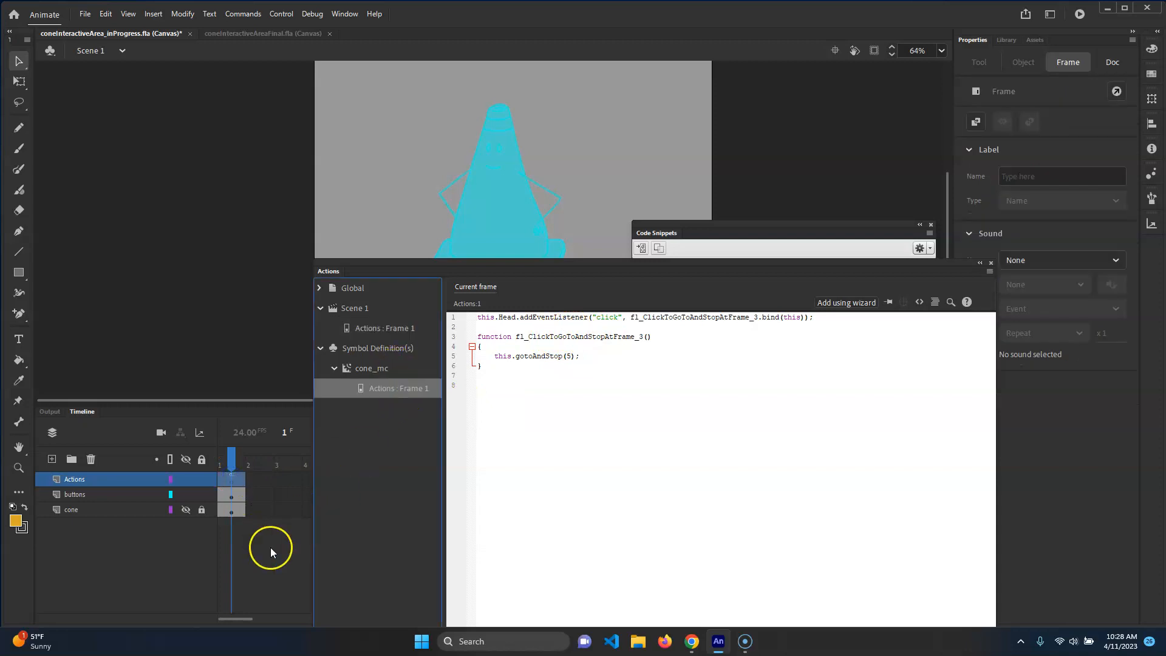
left_click(79, 52)
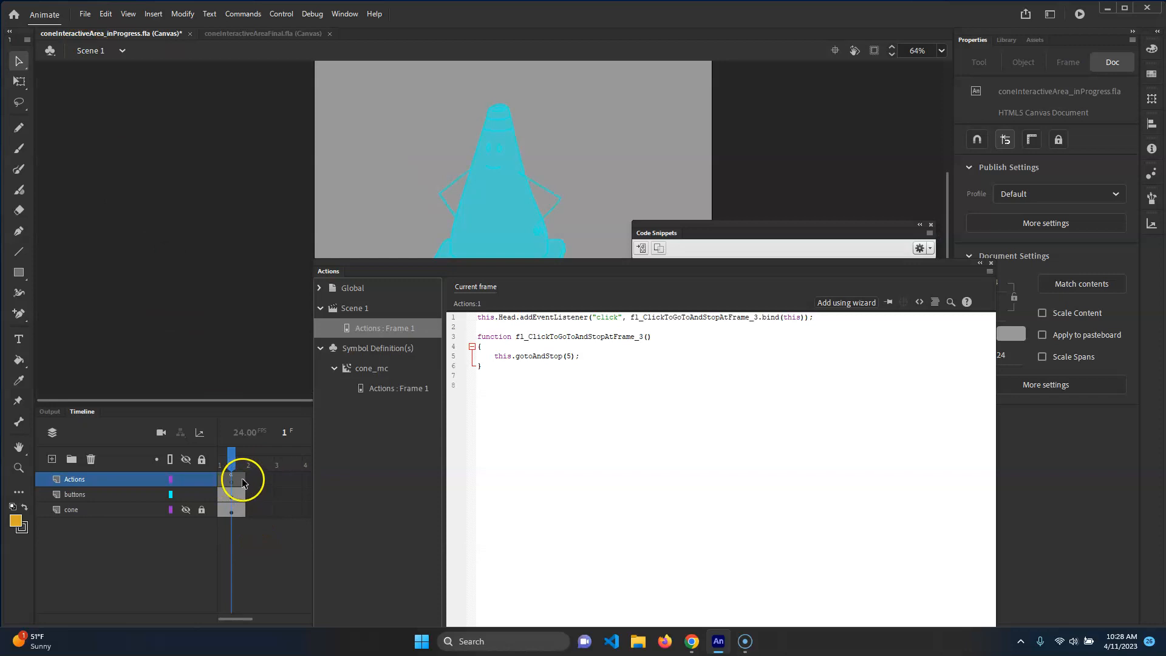
left_click(240, 481)
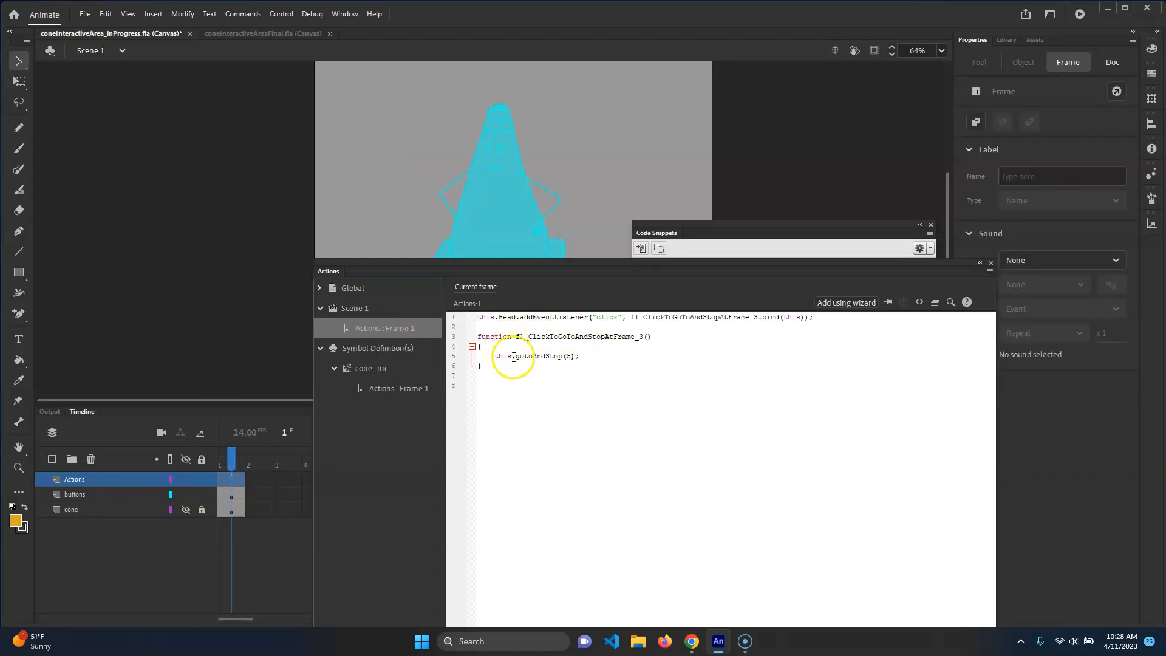
Make the handler call gotoAndStop on this.Cone instead of the main timeline
type(".Cone")
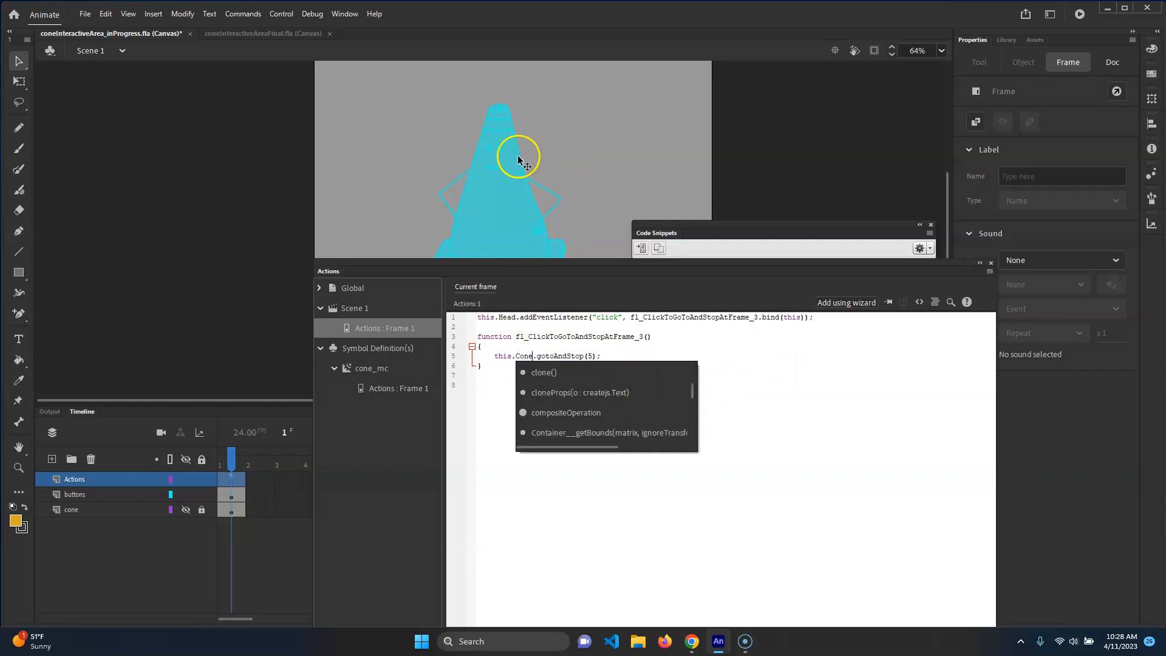
left_click(494, 345)
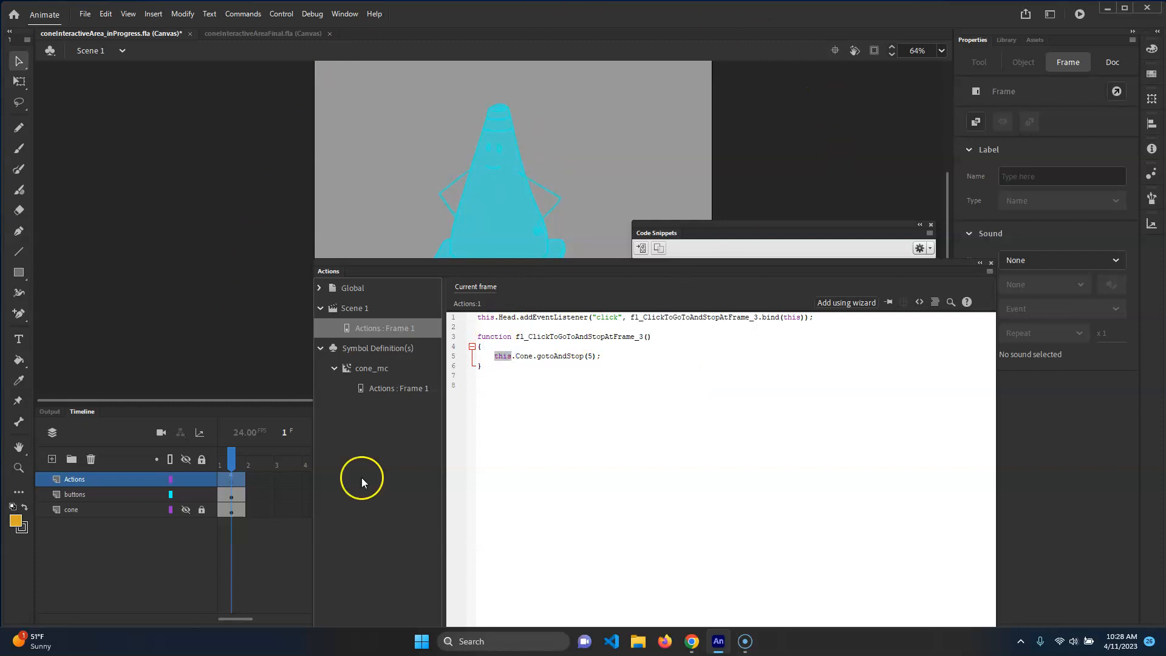
left_click(526, 373)
Replace the frame number 5 in the gotoAndStop call with the label "headState"
left_click(487, 317)
left_click(508, 317)
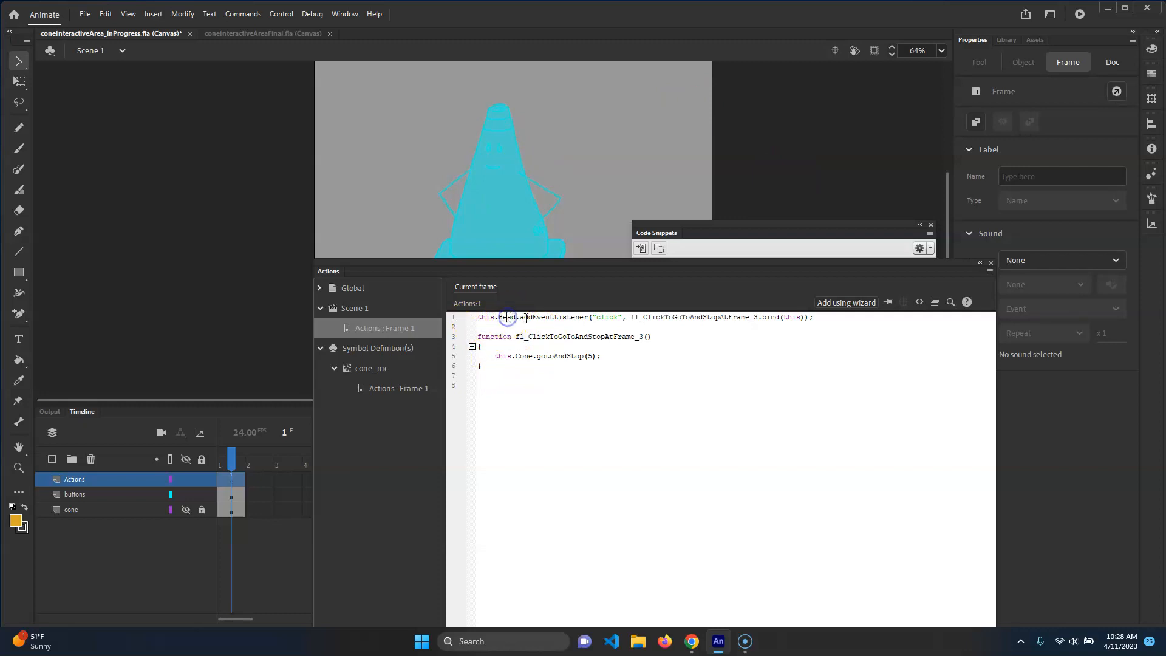
left_click_drag(527, 317, 610, 318)
left_click(500, 356)
left_click(526, 356)
left_click(592, 357)
key("BackSpace")
type("\"headState")
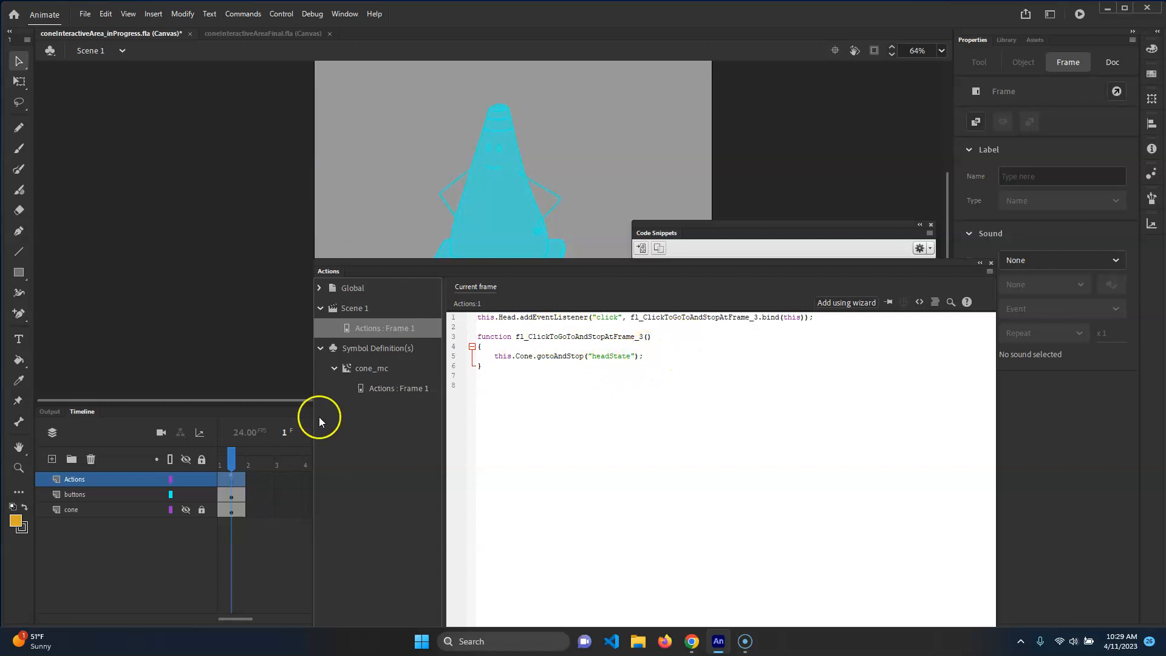
Check the head state's frame label inside cone_mc, then return to Scene 1
left_click(186, 495)
left_click(186, 509)
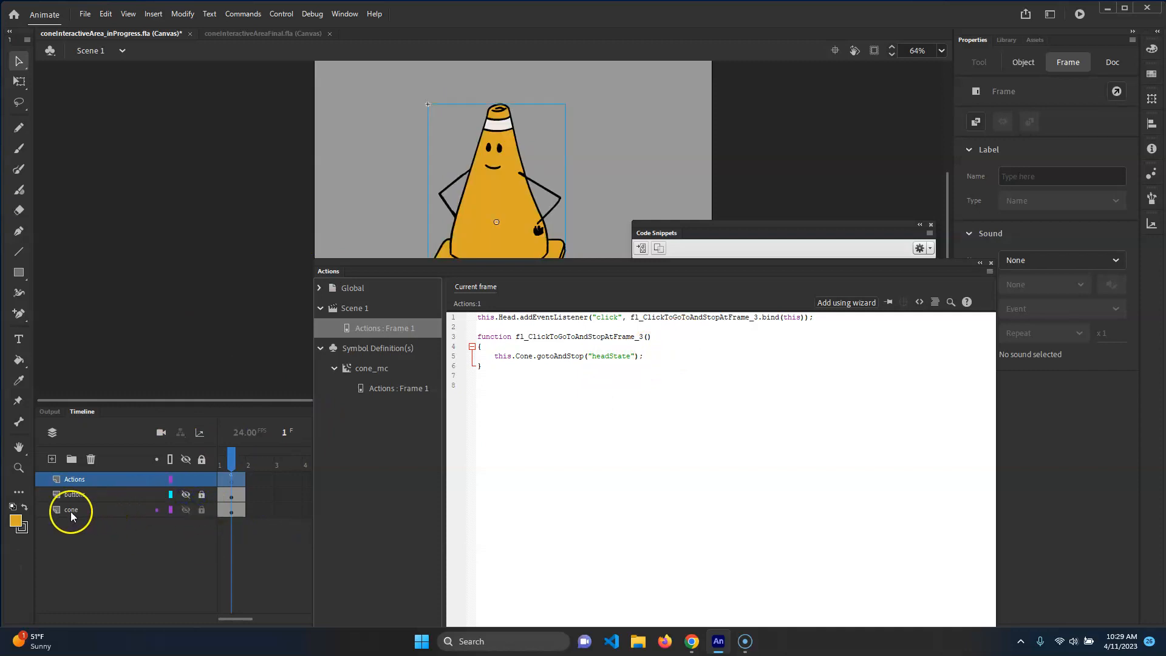
double_click(508, 187)
left_click(266, 497)
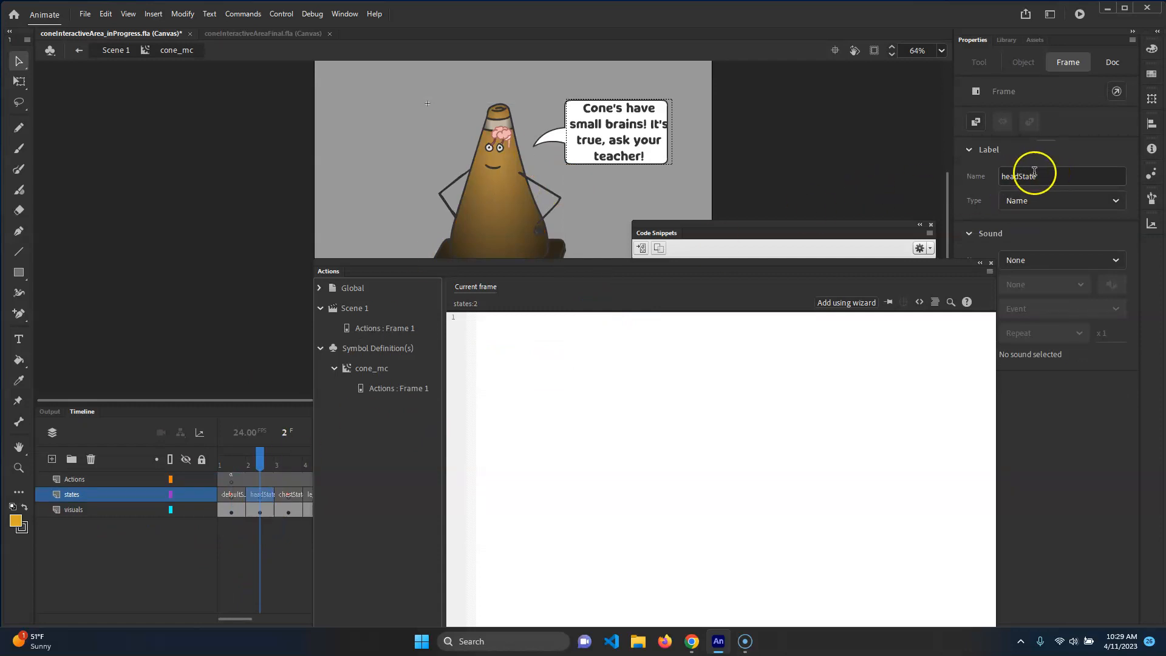
left_click(266, 489)
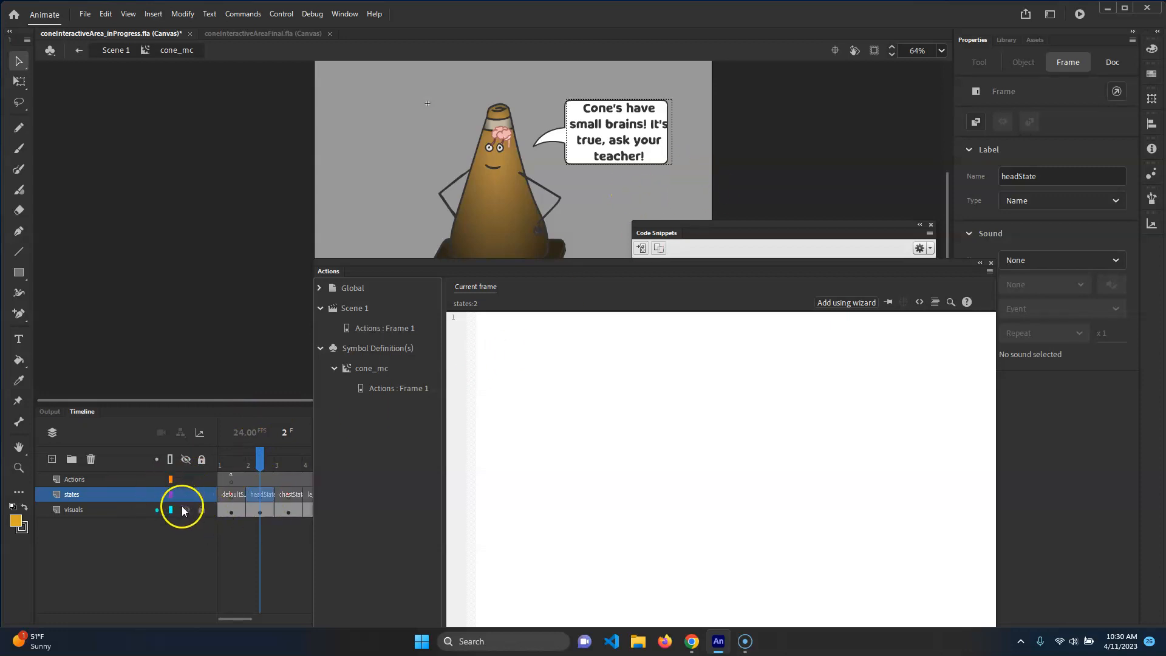
left_click(113, 50)
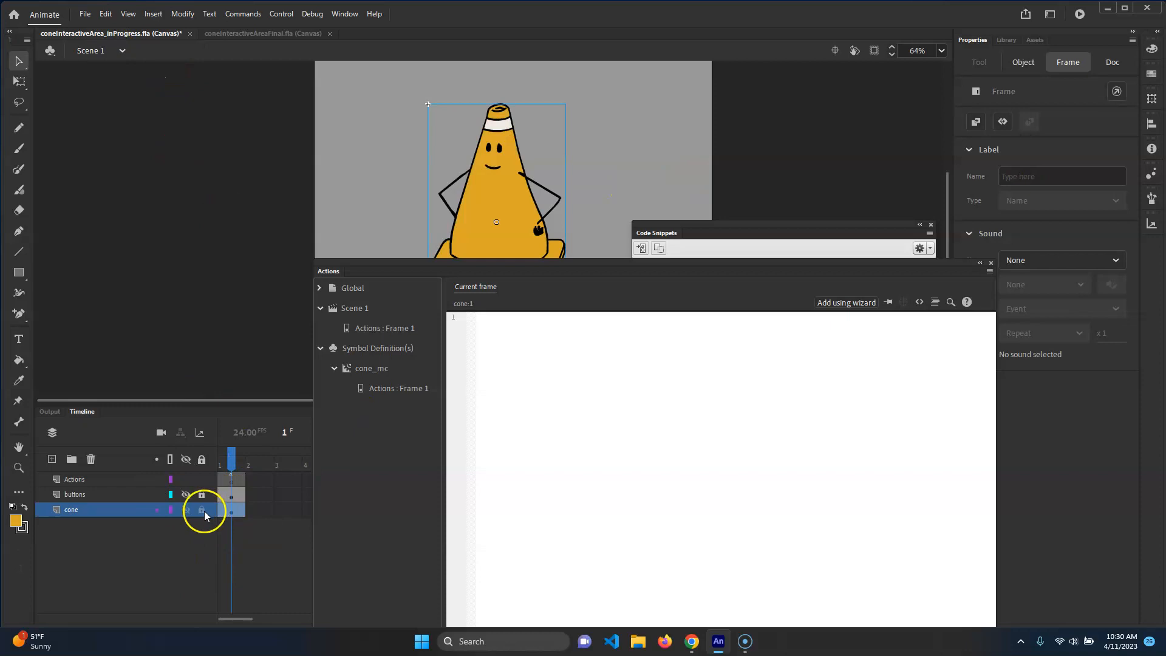
Hide the cone layer, show the buttons layer and select it
left_click(186, 510)
left_click(186, 495)
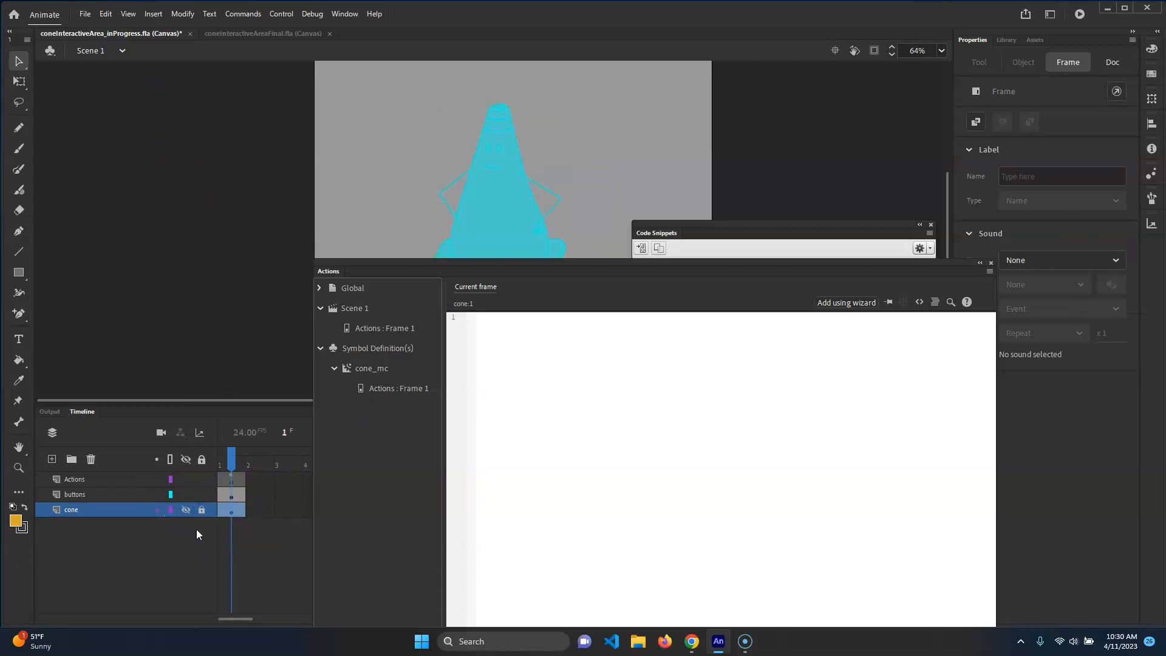
left_click(82, 493)
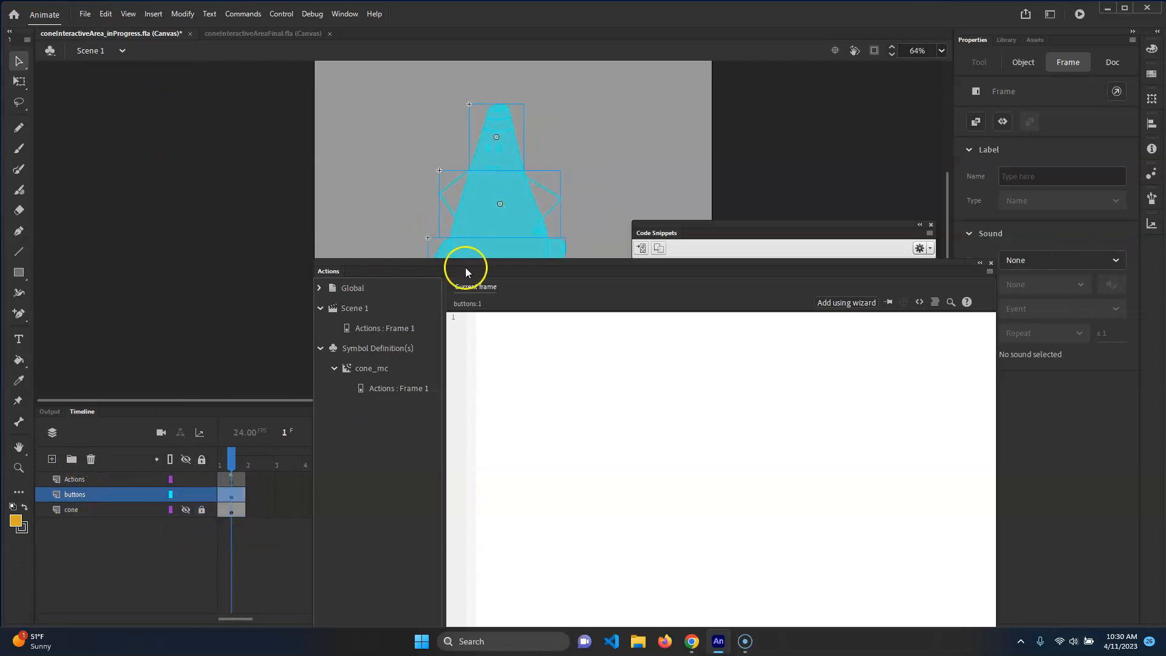
Test the movie in the browser and click the cone's head to check the head state
left_click(400, 328)
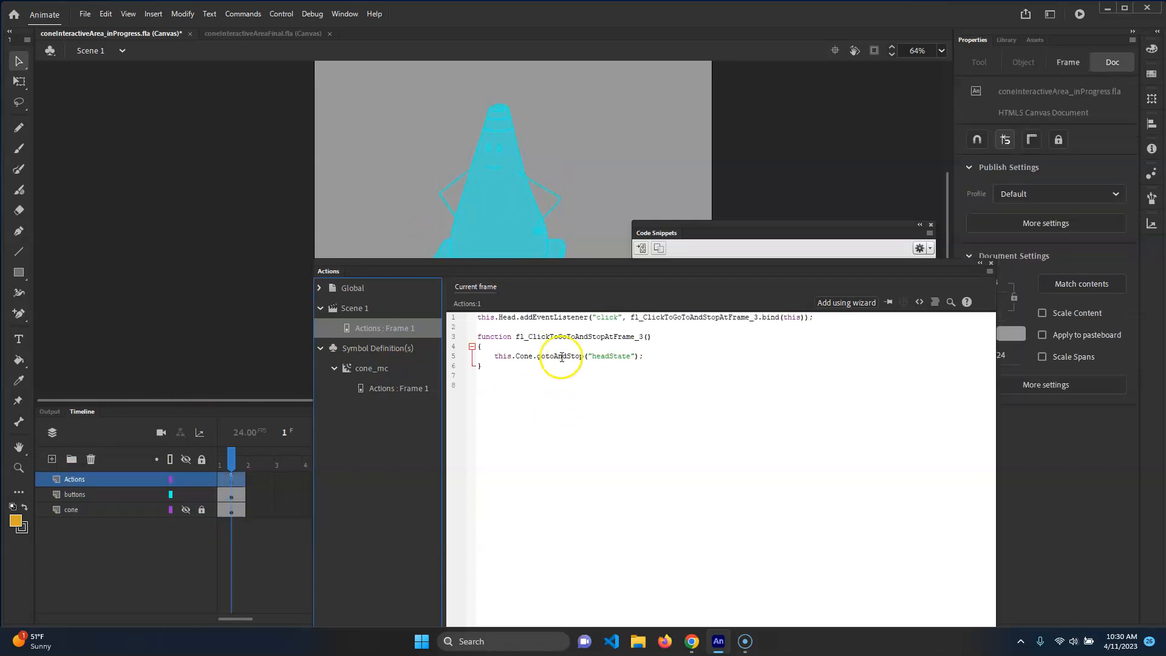
left_click(660, 356)
key("ctrl+Return")
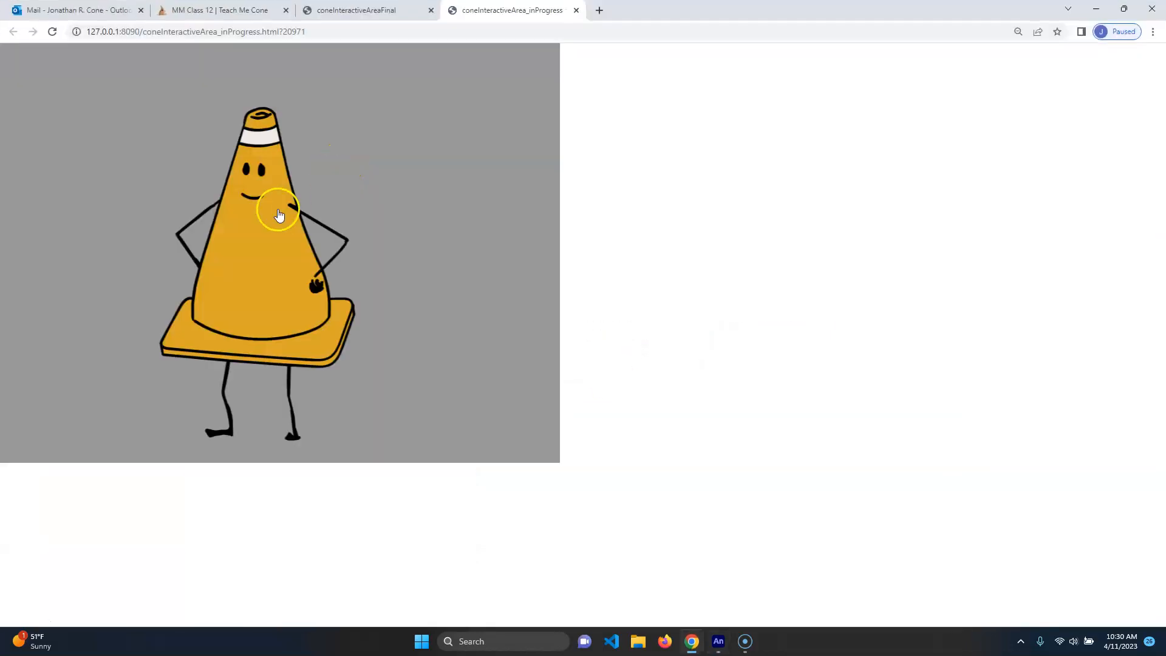
left_click(279, 215)
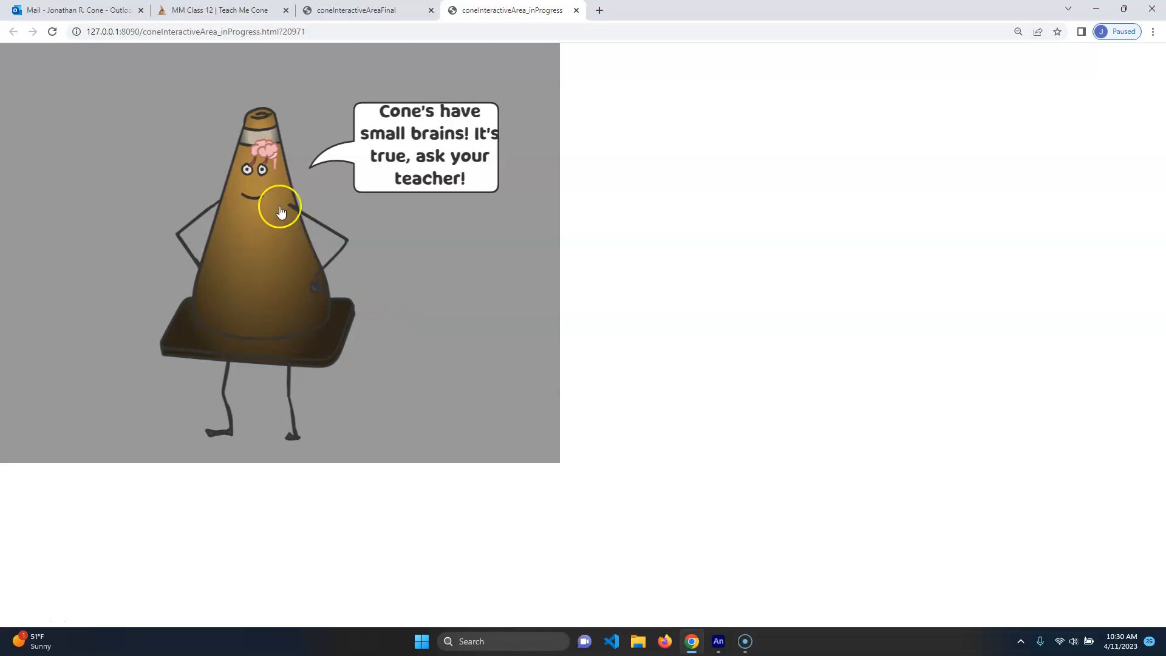
left_click(357, 310)
left_click(577, 14)
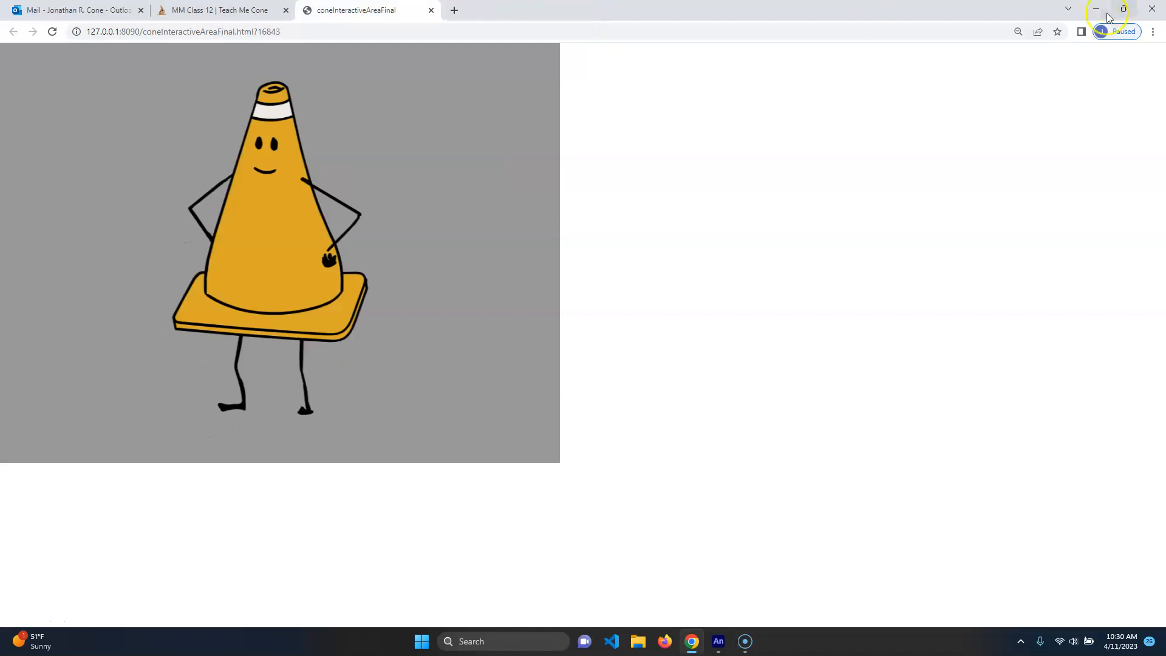
left_click(1096, 8)
Apply the Click to Go to Frame and Stop snippet to the Chest button
left_click_drag(582, 269, 571, 325)
left_click(512, 203)
left_click_drag(742, 229, 786, 120)
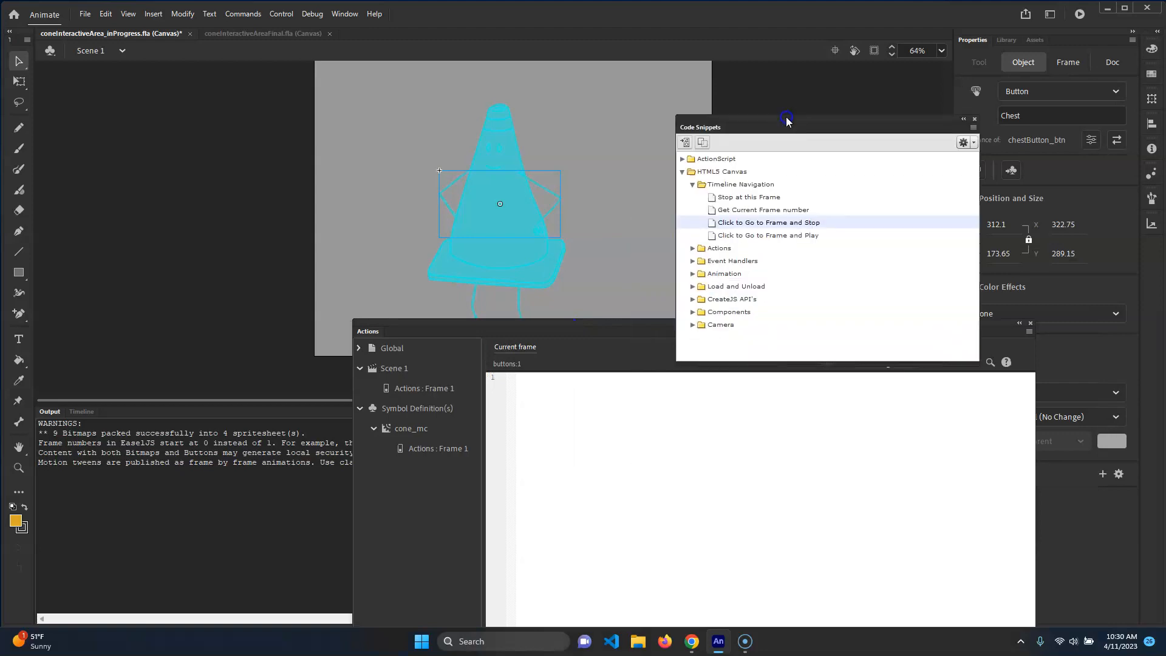
double_click(788, 223)
left_click(701, 348)
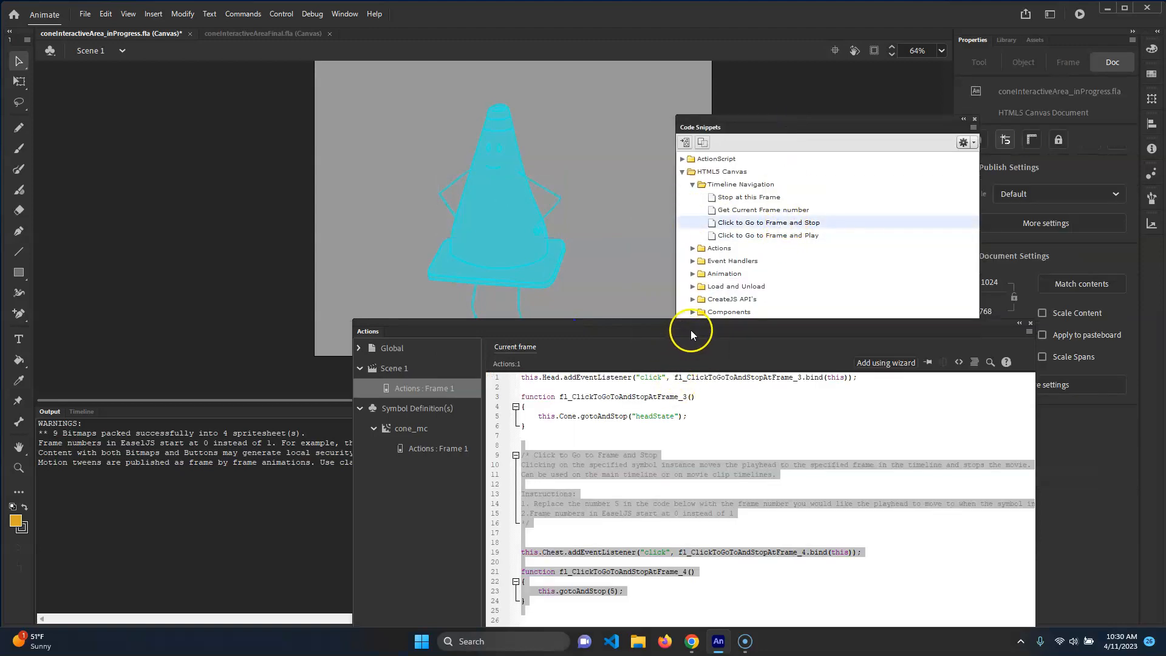
Delete the snippet's comment block above the Chest listener
left_click_drag(691, 330, 707, 200)
left_click_drag(535, 413, 520, 319)
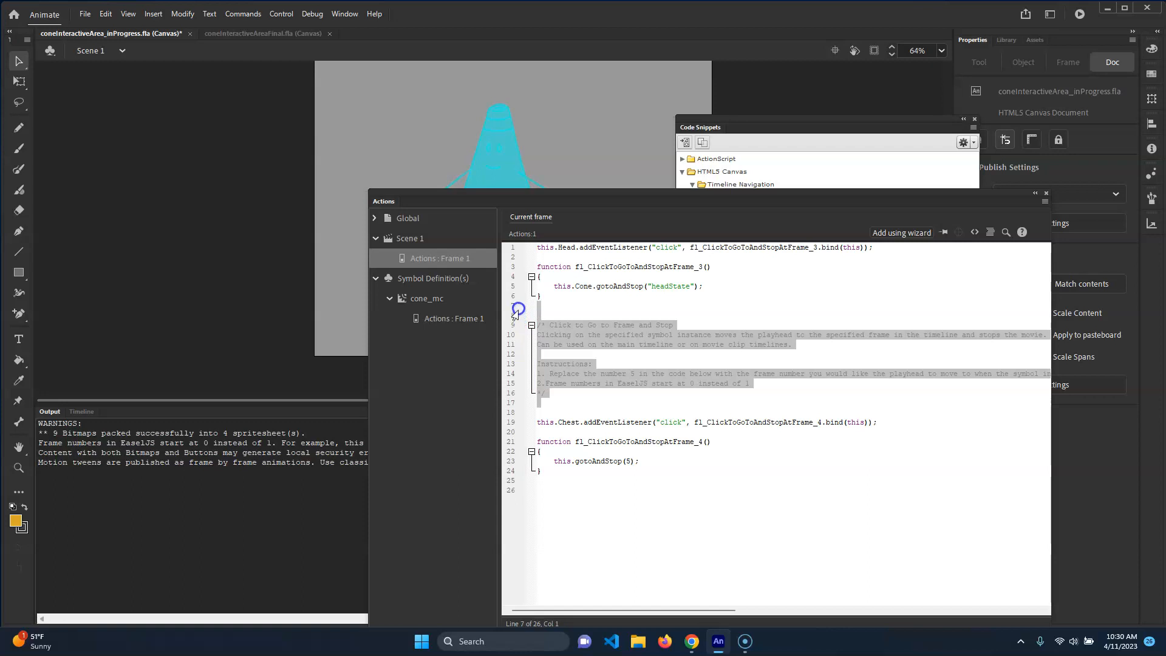
key("Delete")
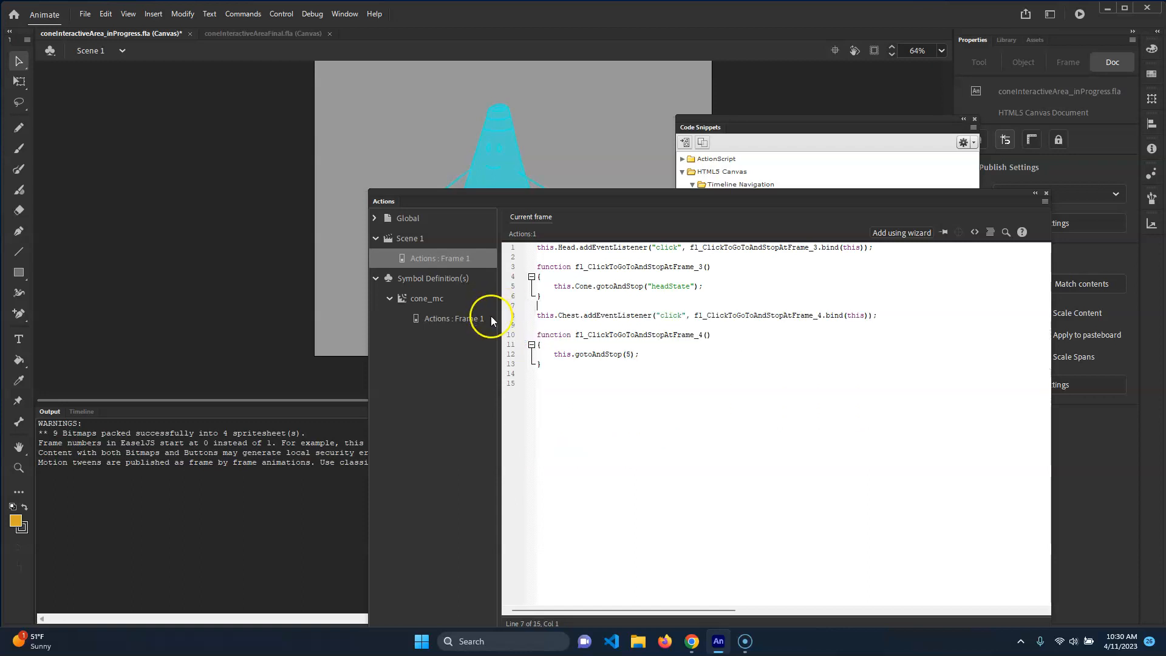
Make the Chest handler call this.Cone.gotoAndStop("chestState") instead of frame 5
left_click(562, 354)
type("Cone.")
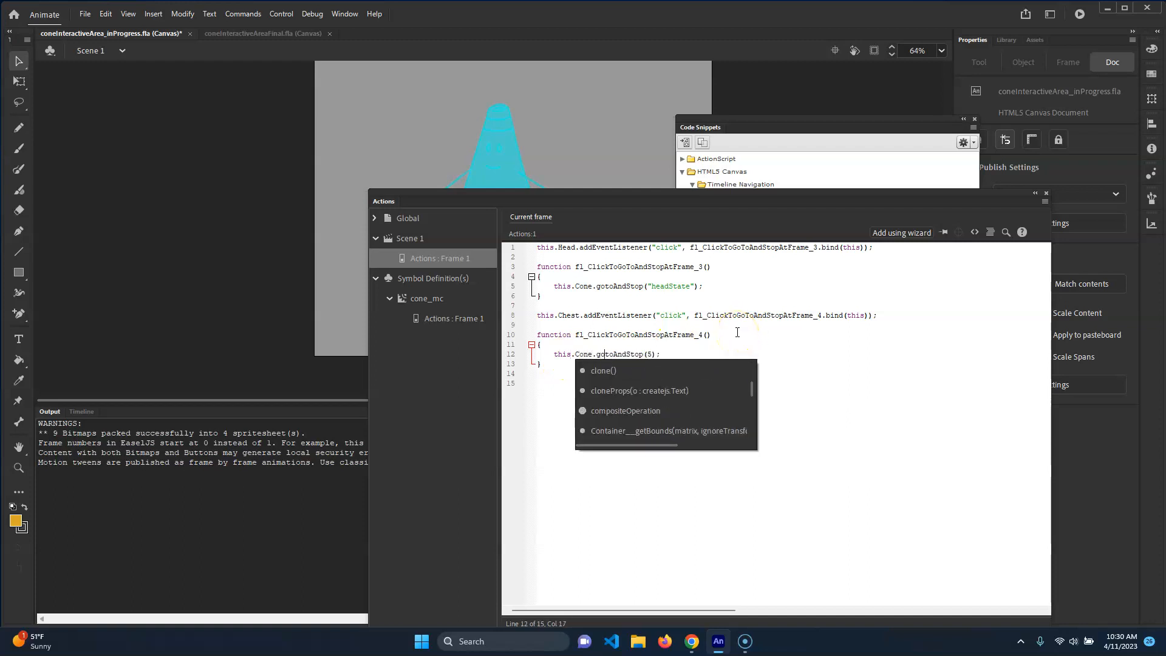
left_click(647, 355)
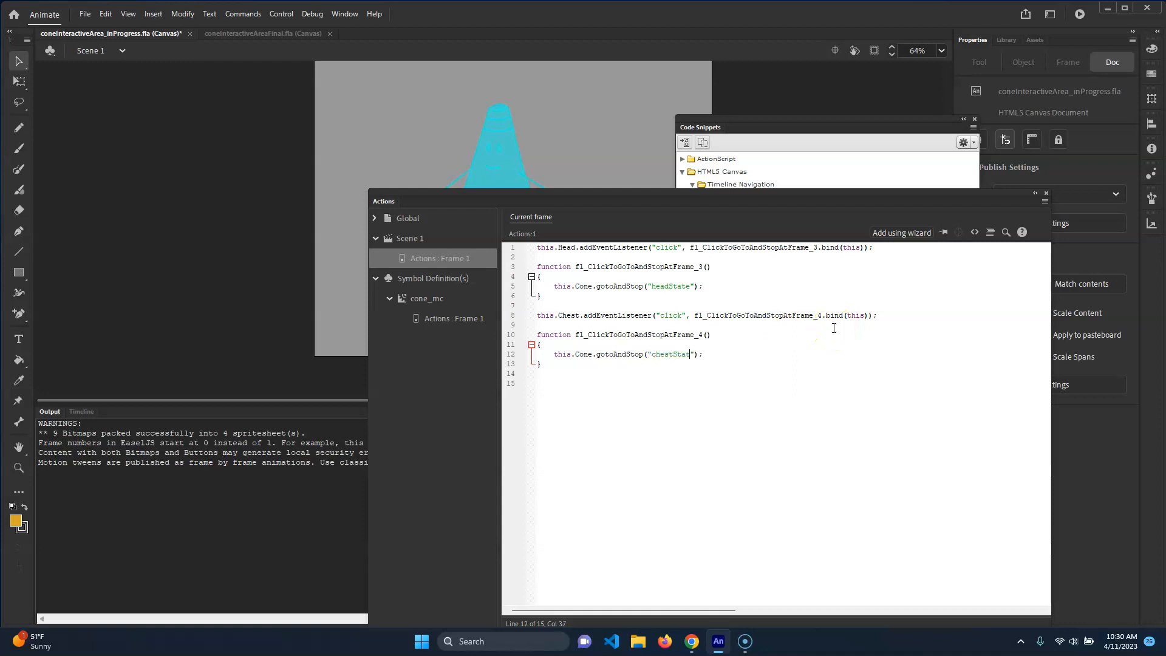
left_click(696, 344)
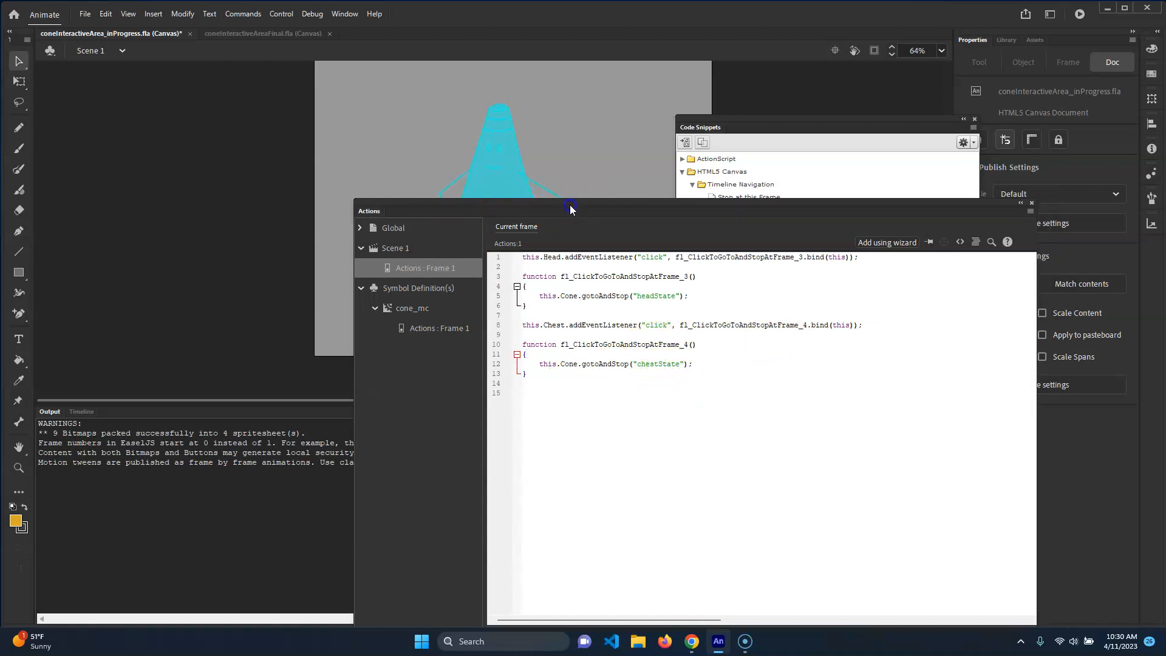
left_click_drag(500, 192, 467, 229)
left_click_drag(667, 395, 614, 393)
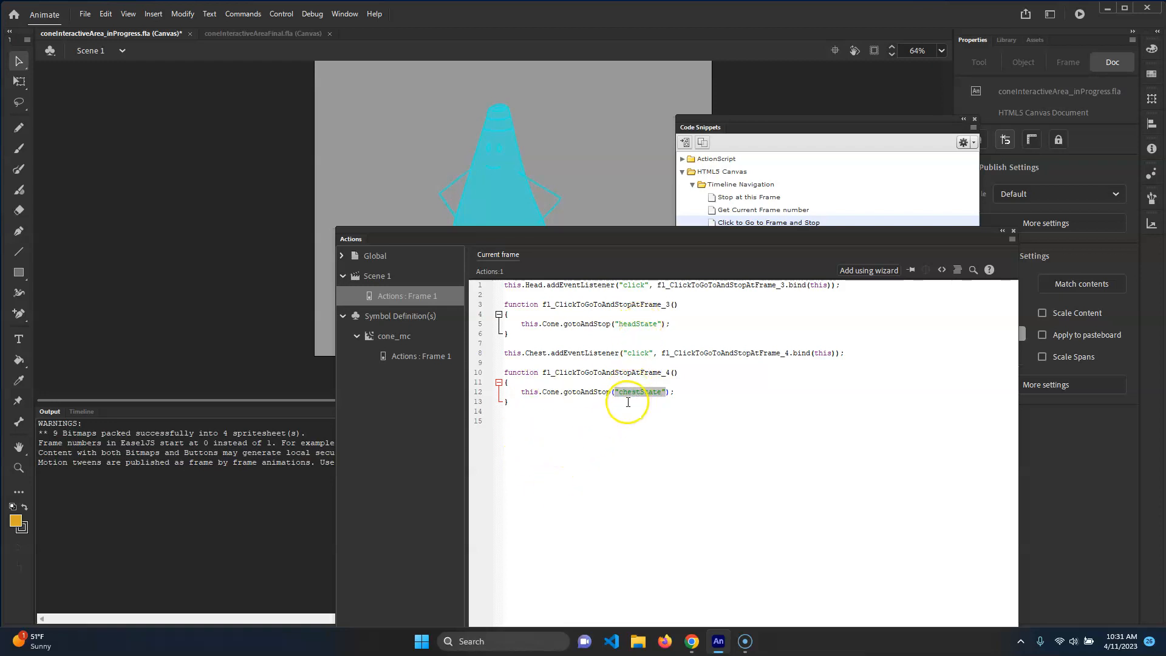
left_click(550, 375)
Select the Legs button and apply the Click to Go to Frame and Stop snippet to it
left_click_drag(556, 229, 632, 302)
left_click(534, 272)
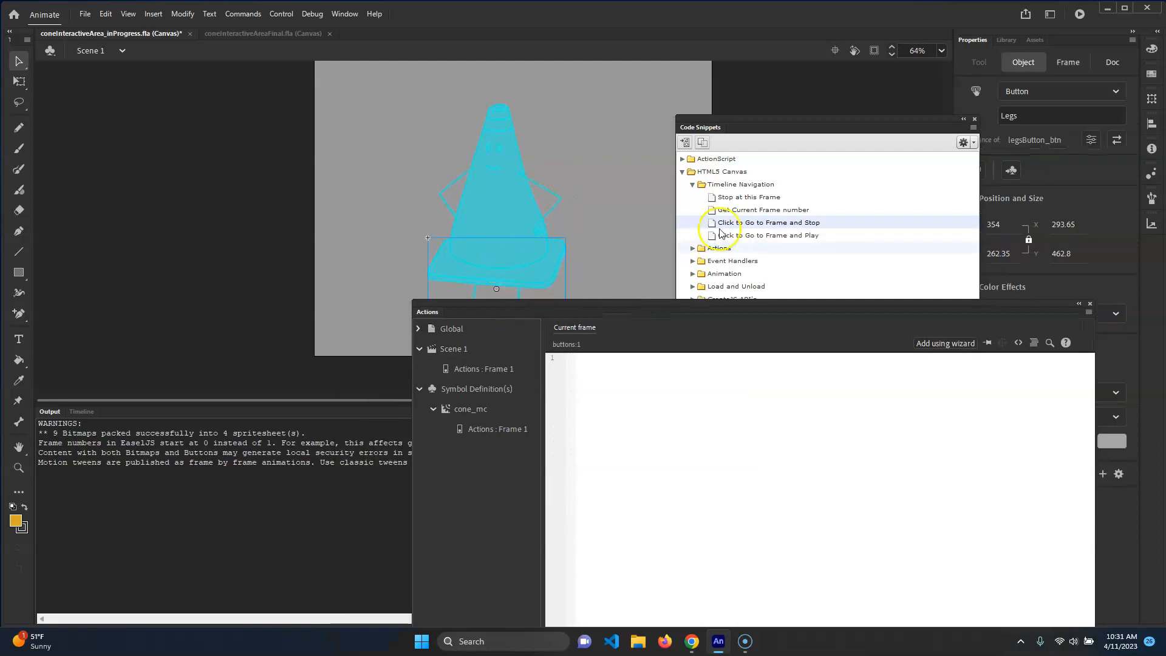
left_click(749, 224)
double_click(732, 222)
left_click_drag(631, 302, 558, 90)
Delete the snippet's comment block above the Legs listener
left_click(553, 333)
left_click_drag(529, 366, 488, 272)
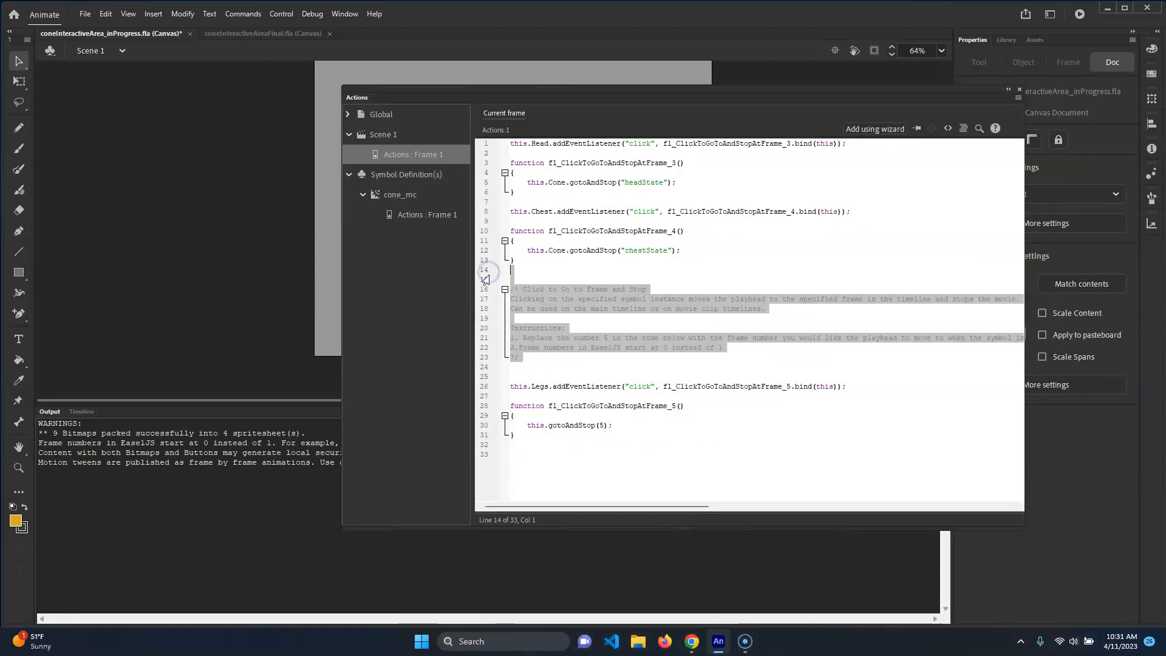
key("Delete")
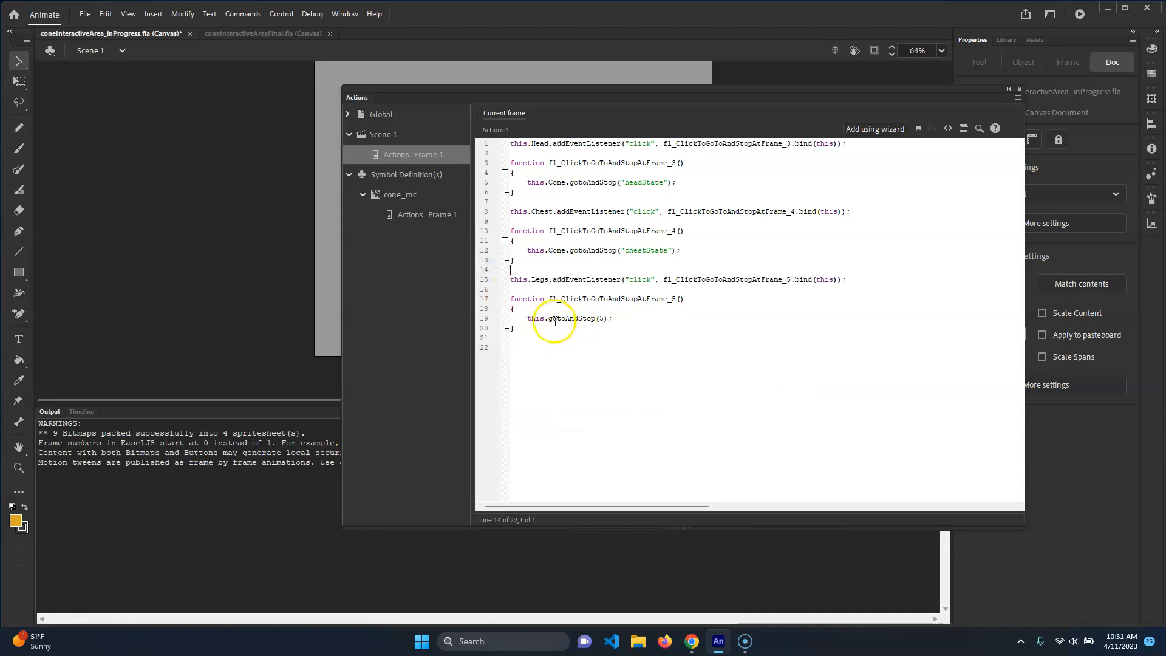
Make the Legs handler call this.Cone.gotoAndStop("legState") instead of frame 5
left_click(598, 318)
left_click(548, 319)
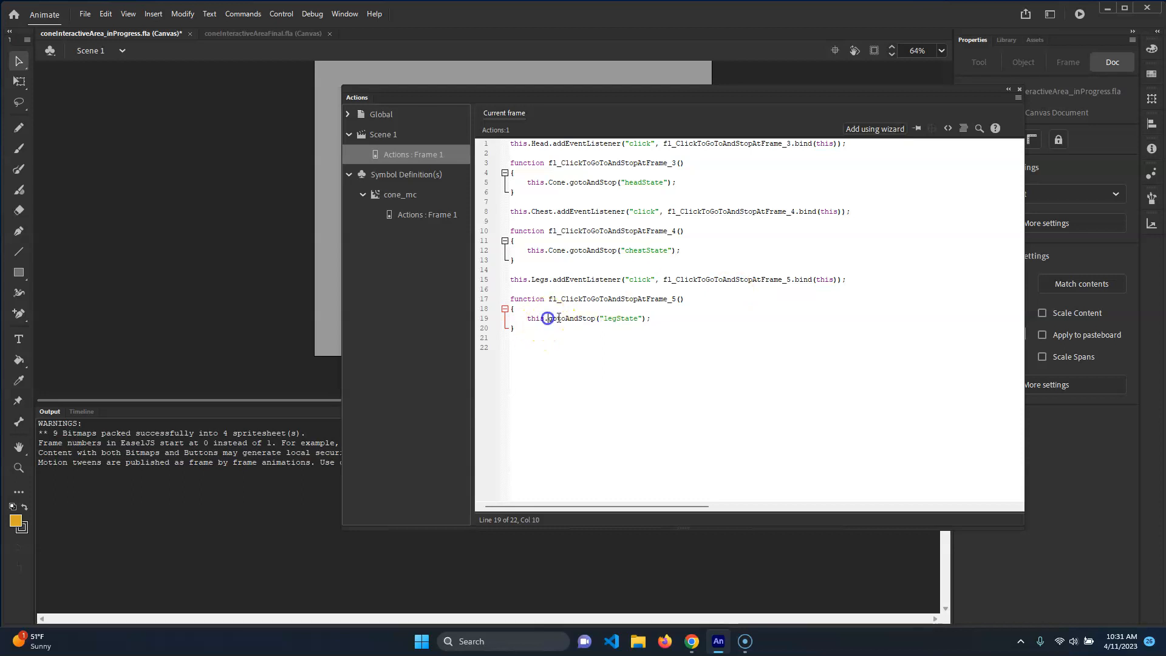
type("Cone.")
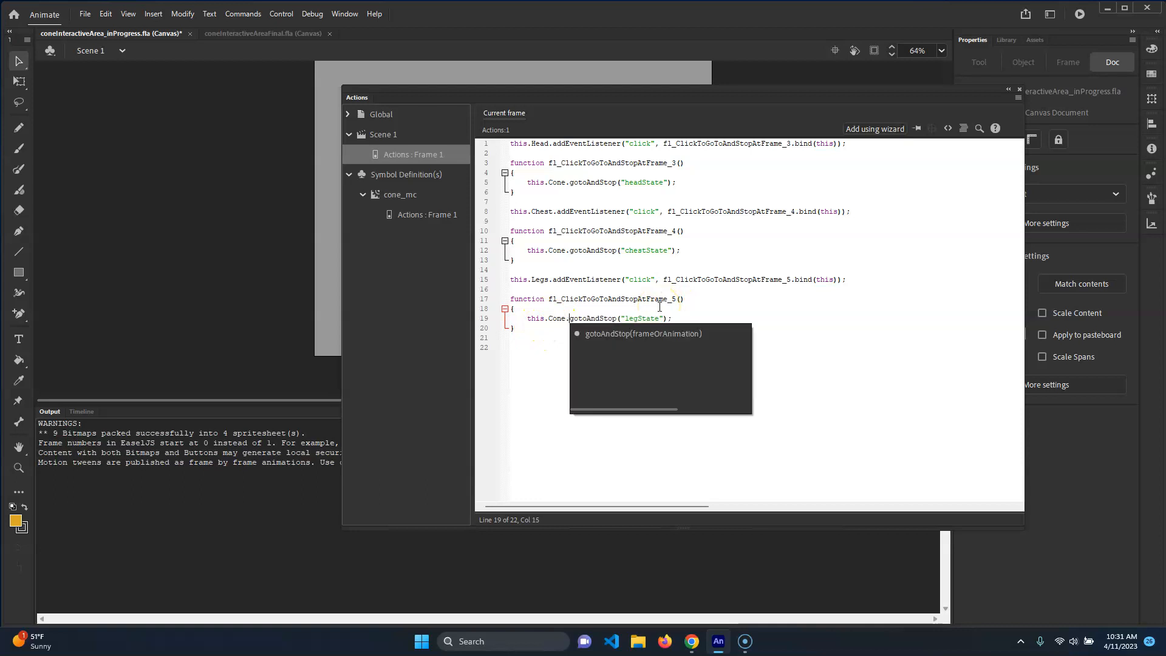
left_click(727, 270)
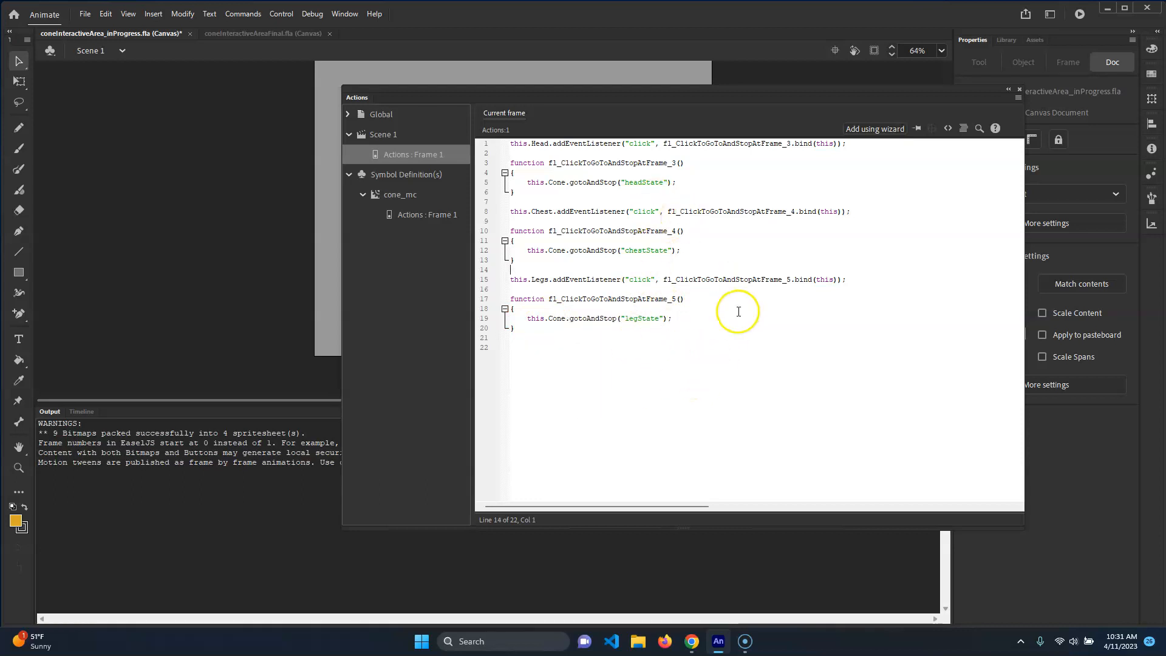
Test the movie in the browser by clicking the head, chest and legs, then return to Animate
key("ctrl+Return")
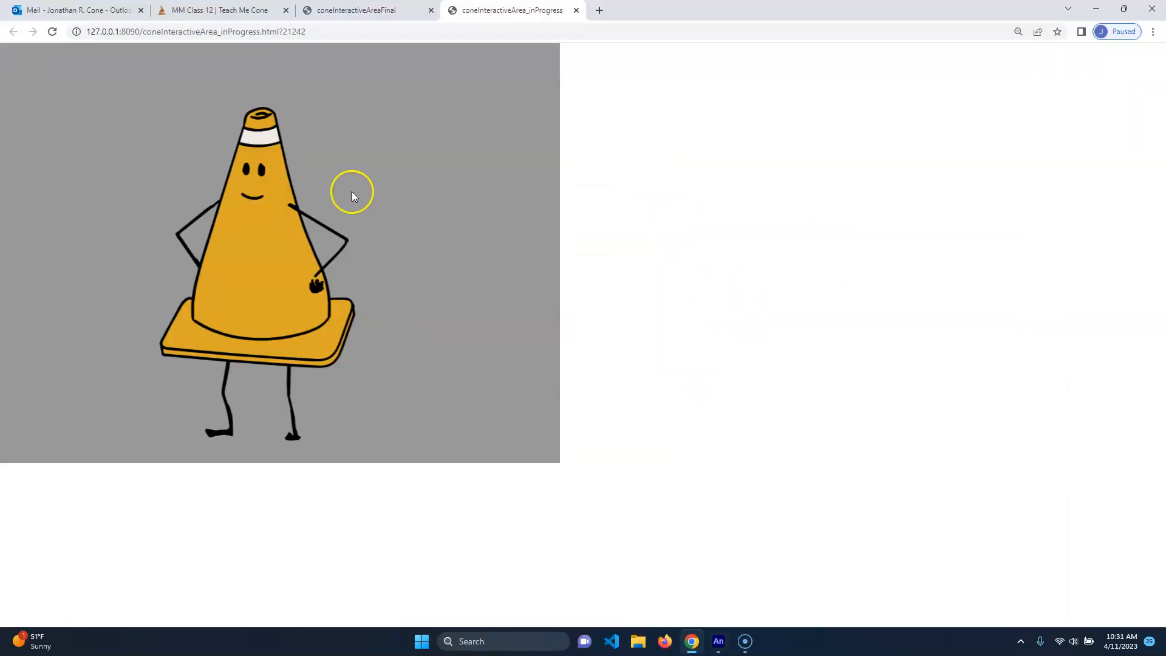
left_click(300, 198)
left_click(334, 347)
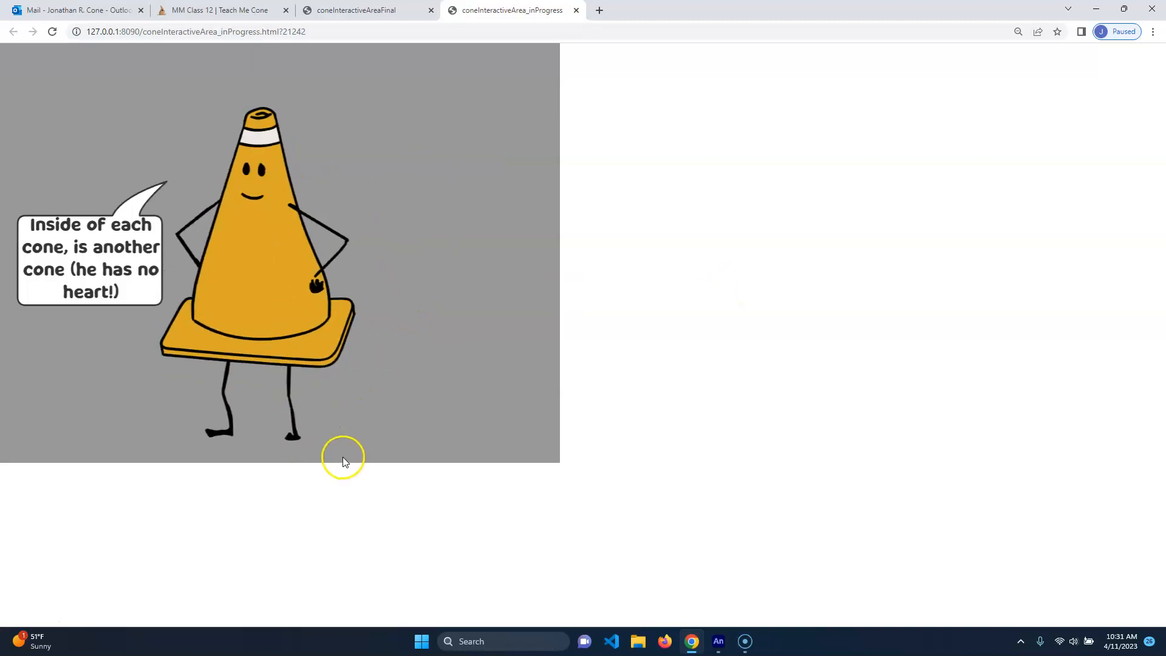
left_click(284, 263)
left_click(284, 262)
left_click(575, 10)
left_click(717, 641)
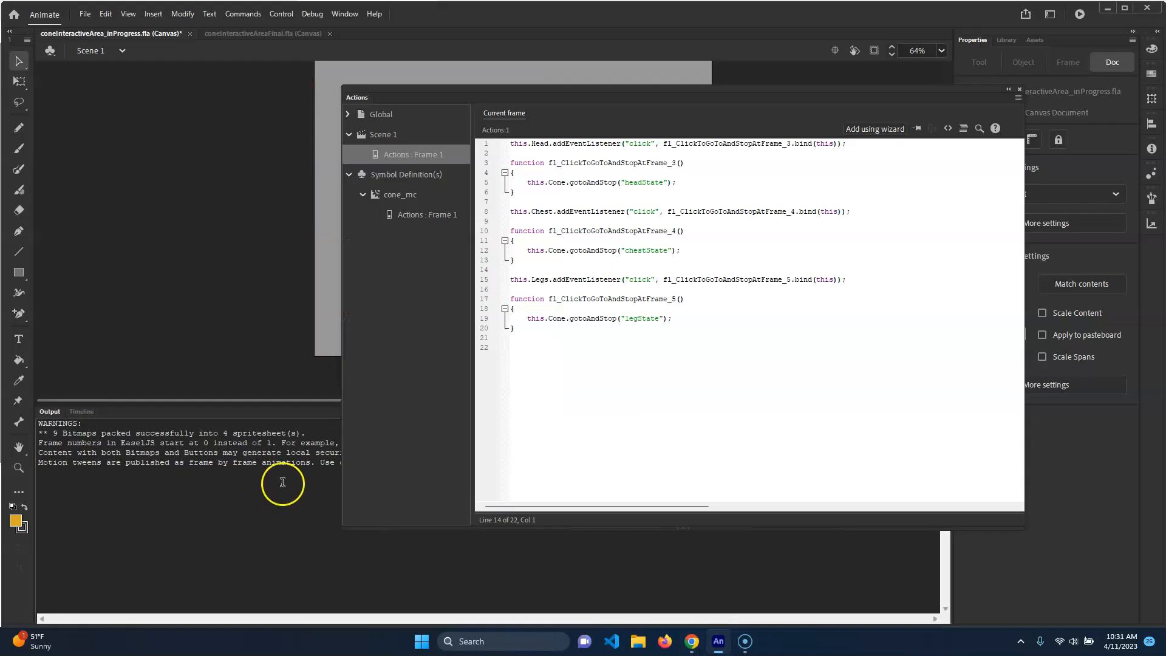
Show the cone layer and the buttons layer in the Scene 1 timeline
left_click(83, 411)
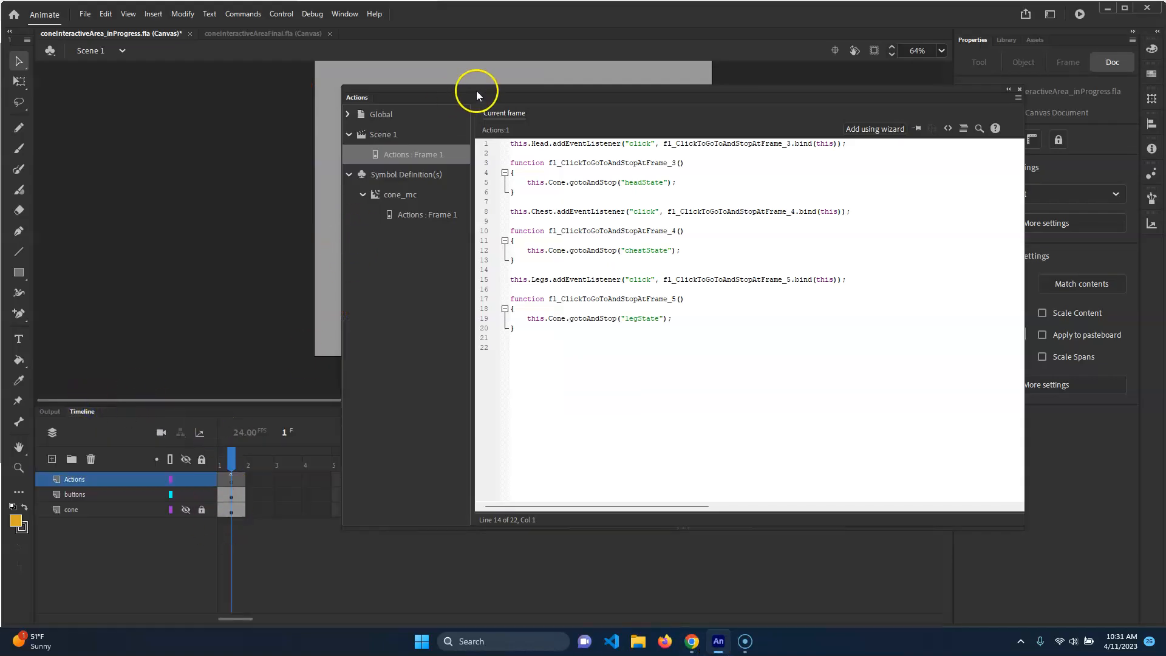
left_click_drag(606, 100, 835, 144)
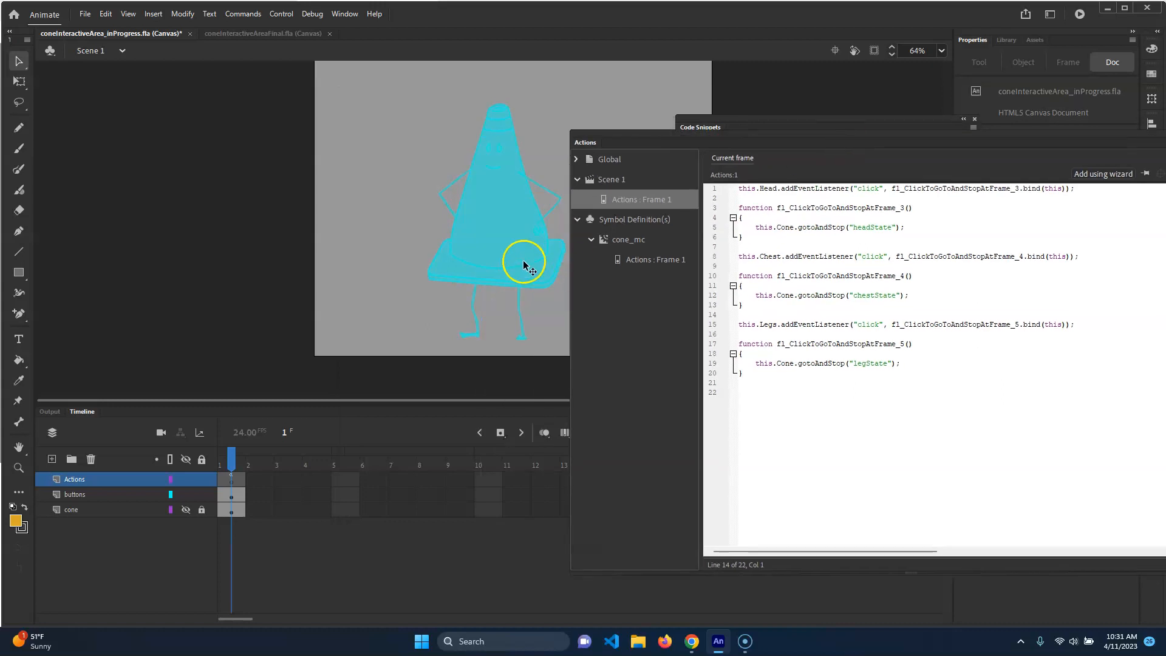
left_click(186, 494)
left_click(188, 510)
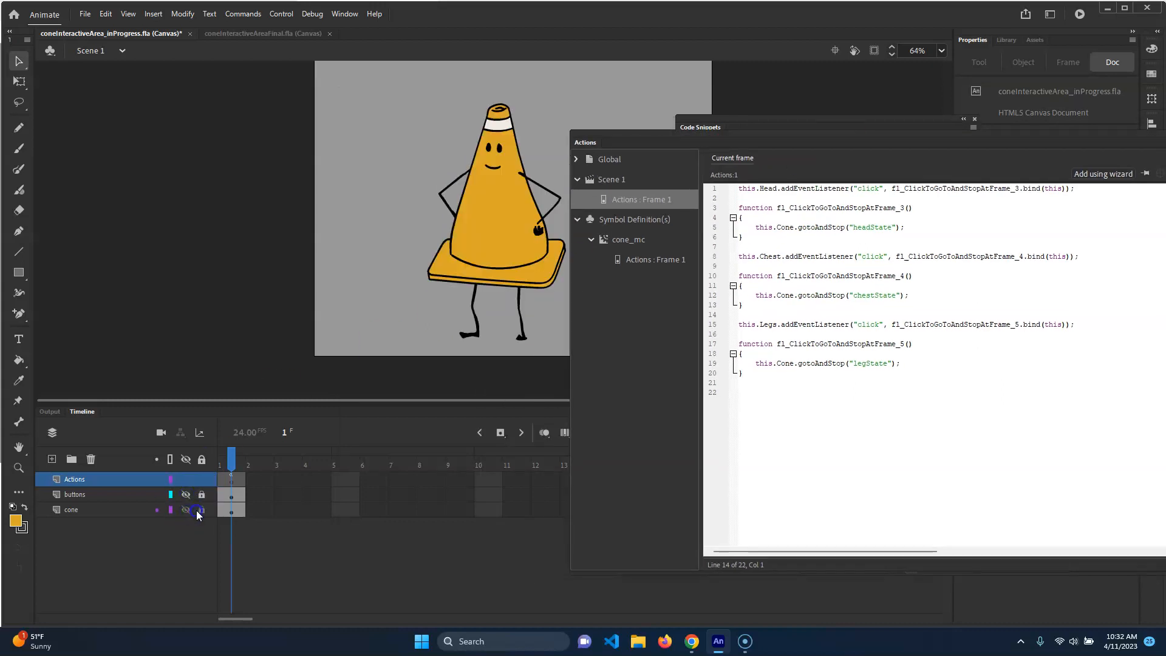
Open cone_mc and check the legs state's frame label
double_click(457, 296)
left_click(273, 496)
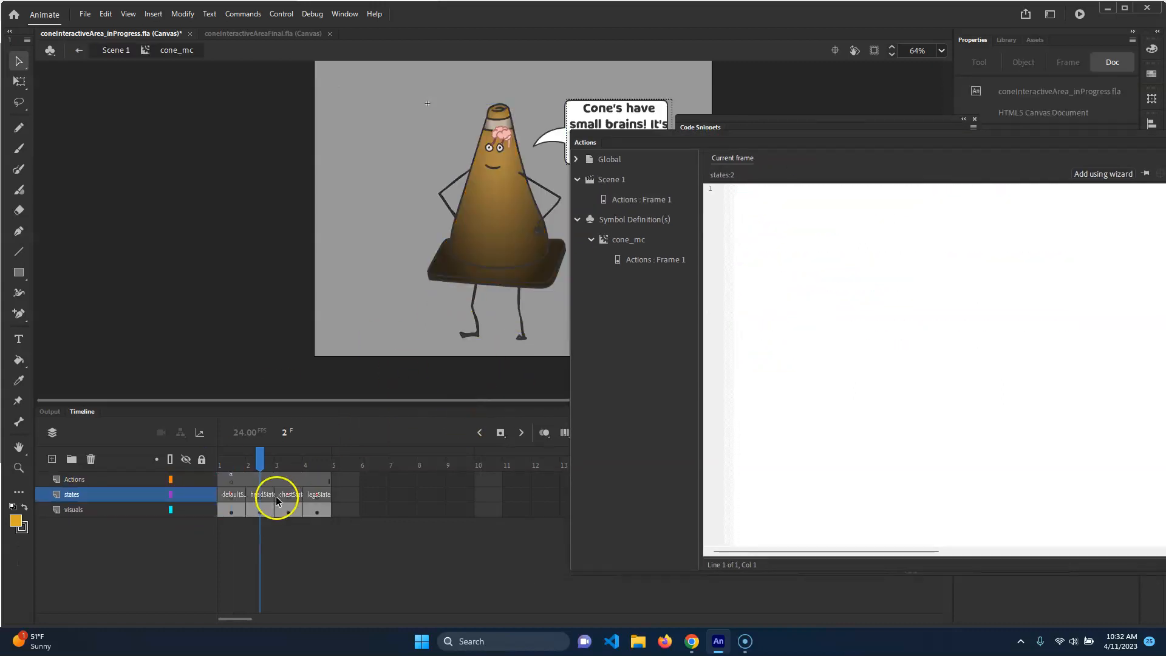
left_click(327, 496)
Correct the Legs handler's label to "legsState" in the Scene 1 frame code
left_click_drag(1040, 142, 937, 309)
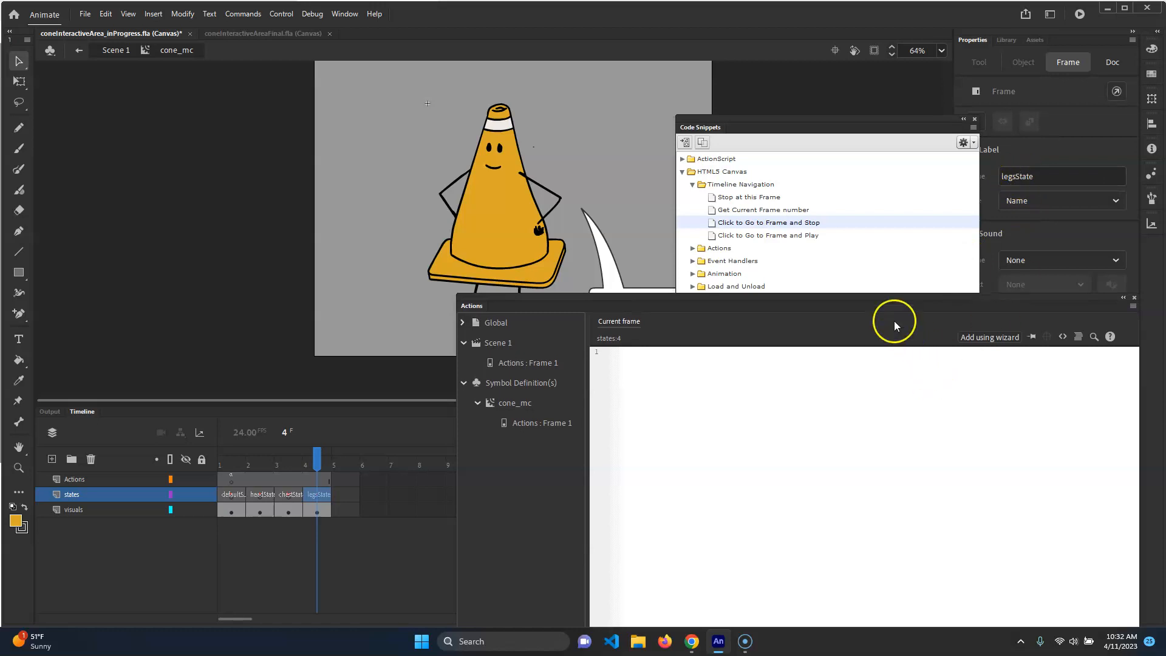
left_click_drag(903, 299, 867, 147)
left_click(506, 211)
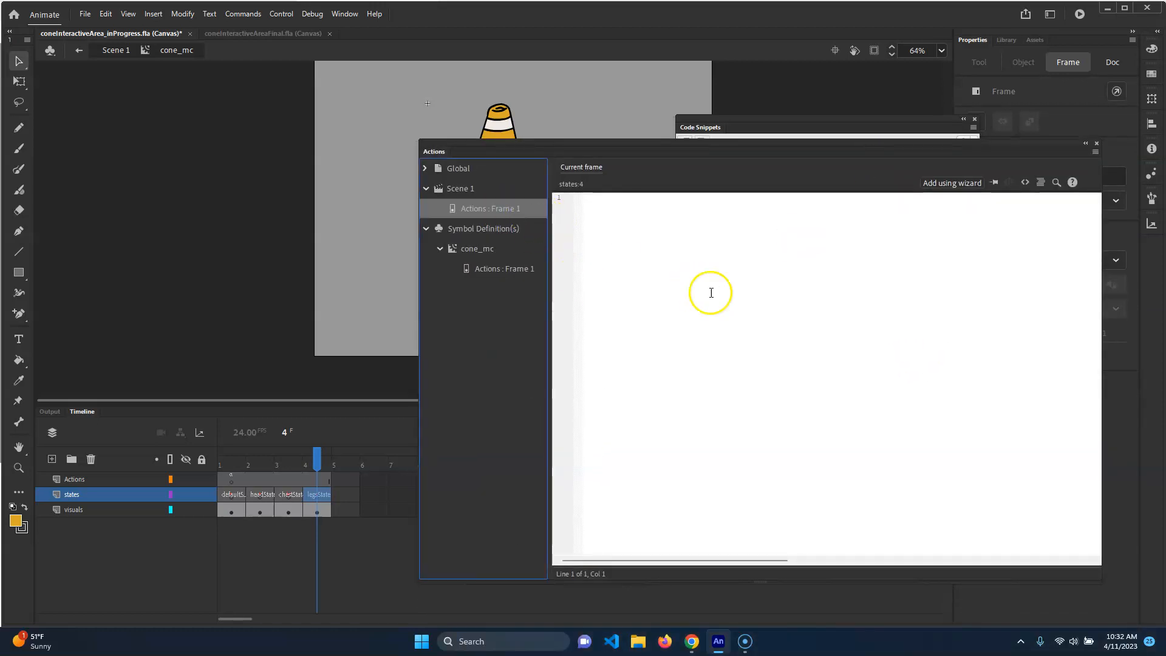
left_click(713, 373)
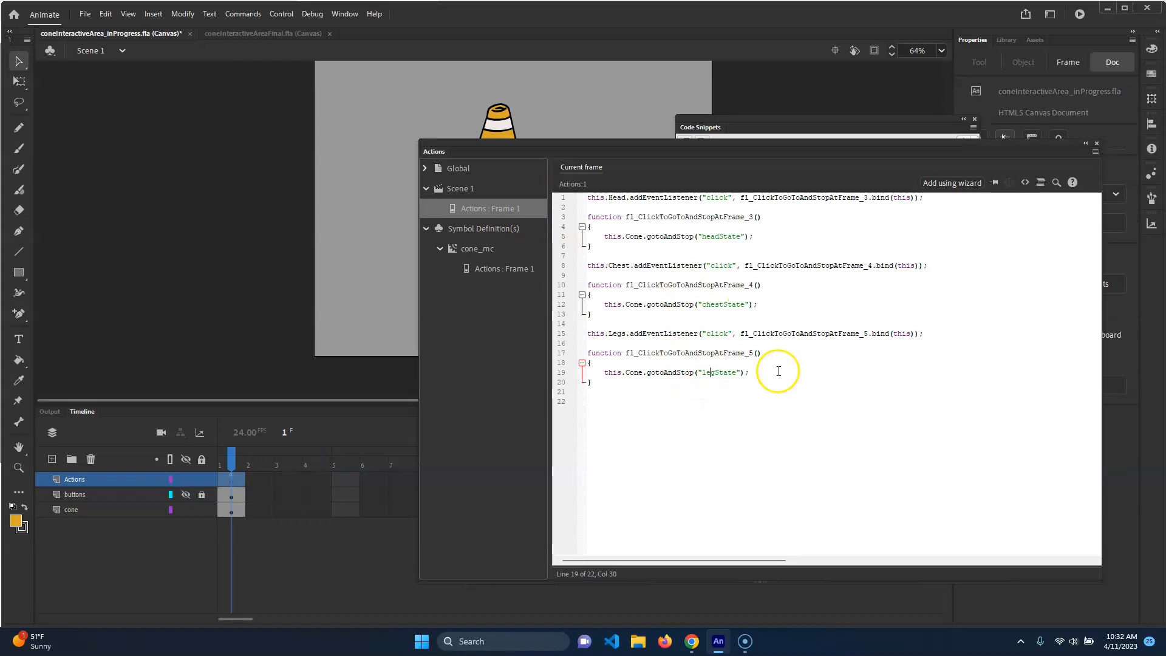
Test the movie by clicking the legs, chest and head, then return to Animate's timeline
key("ctrl+Return")
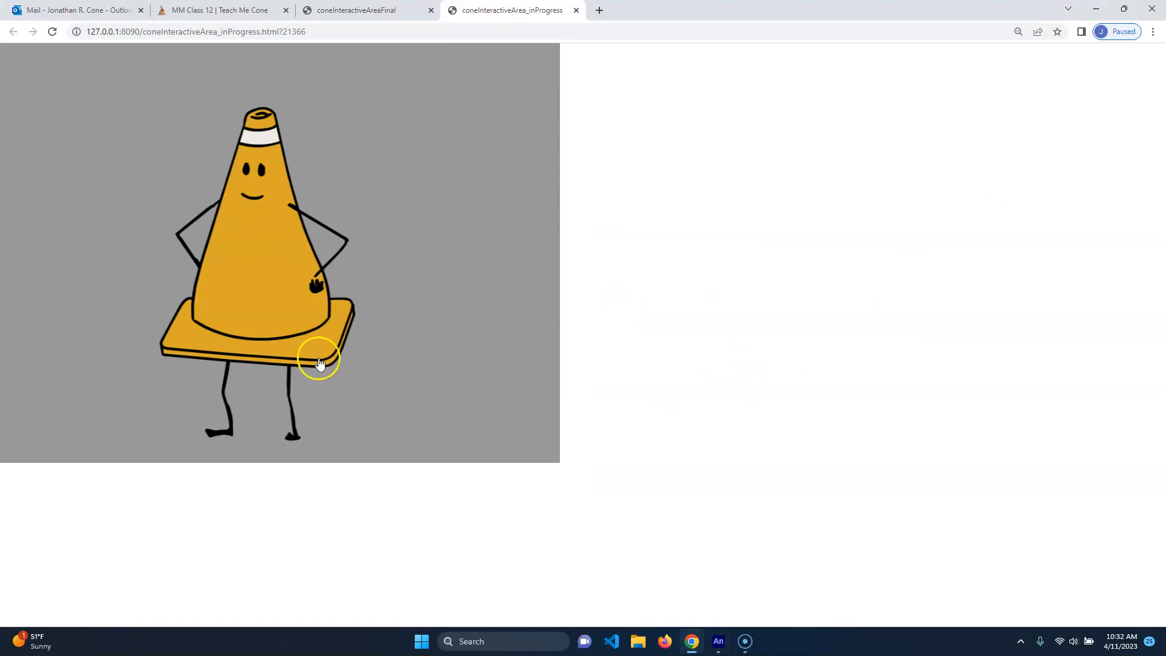
left_click(320, 363)
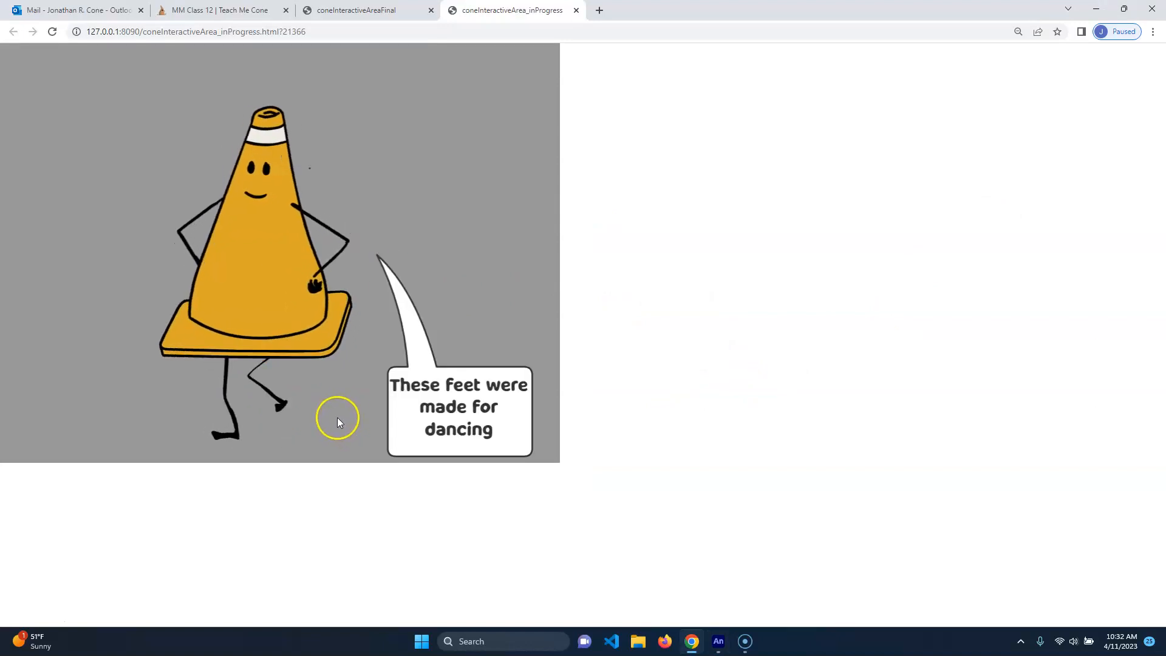
left_click(305, 328)
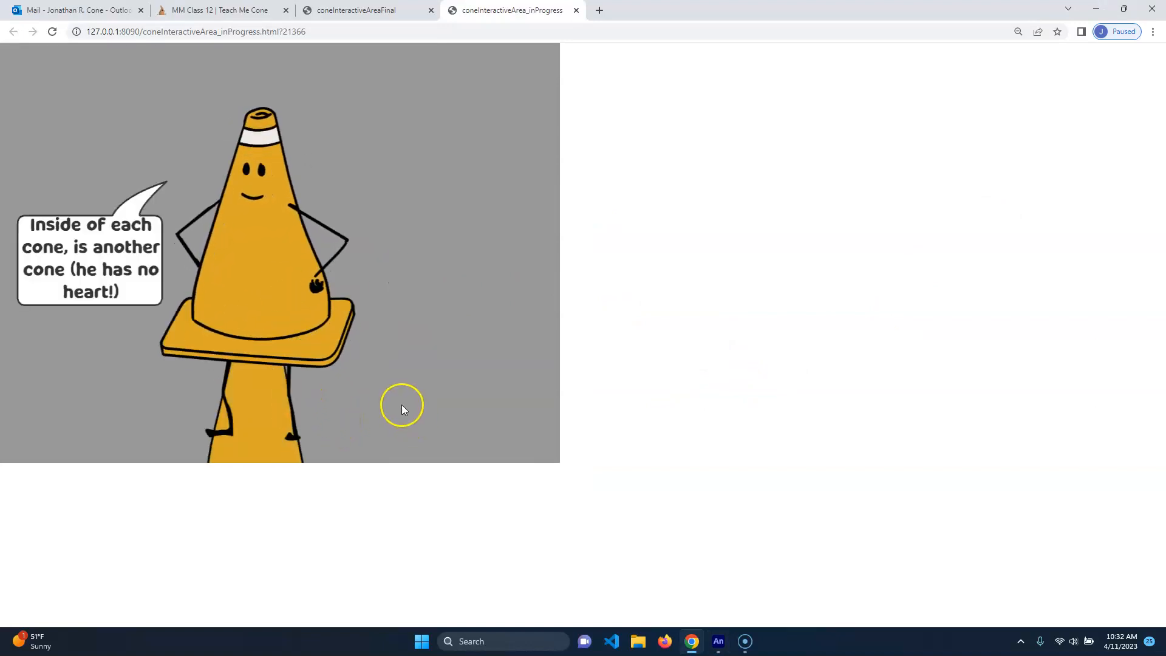
left_click(292, 167)
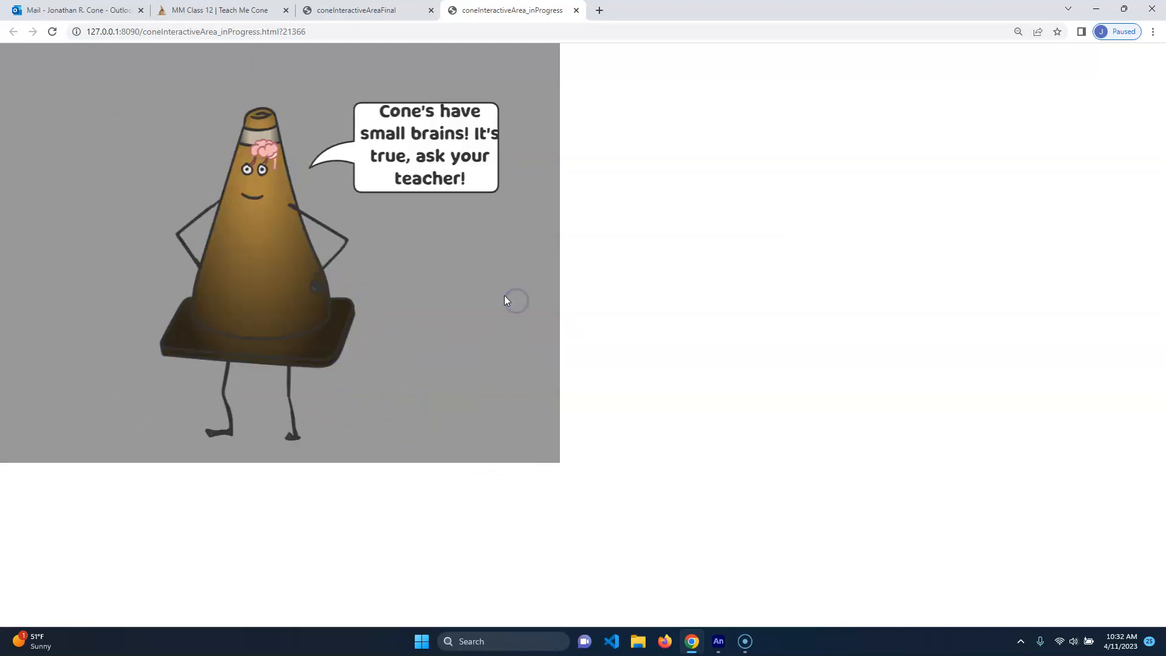
left_click(577, 10)
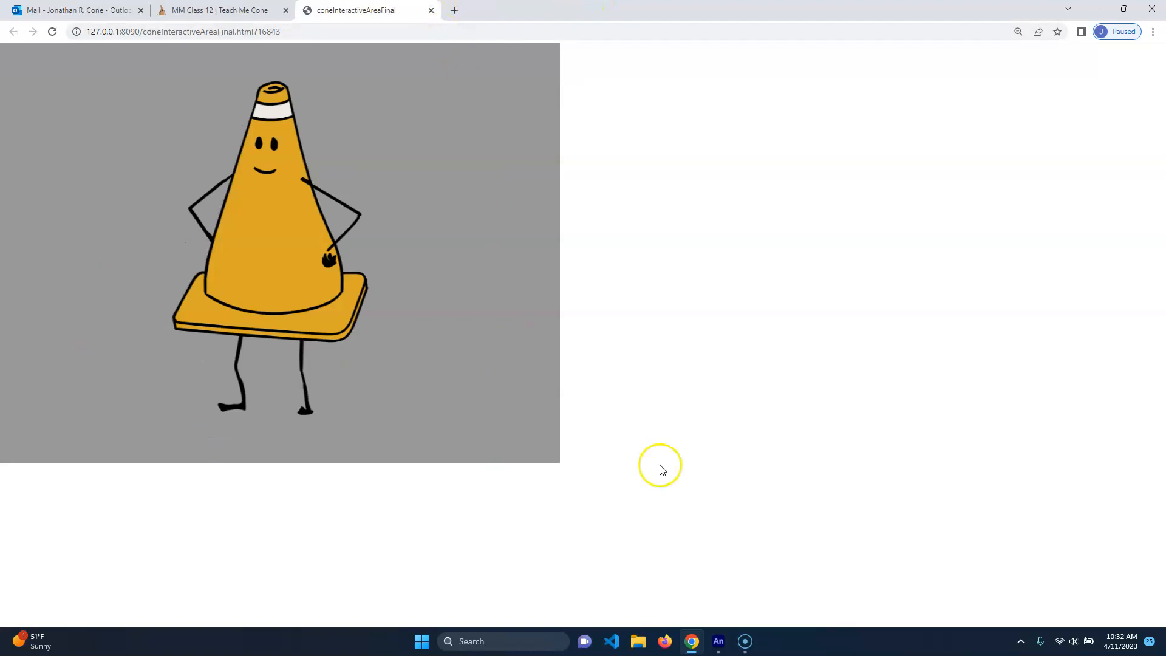
left_click(725, 643)
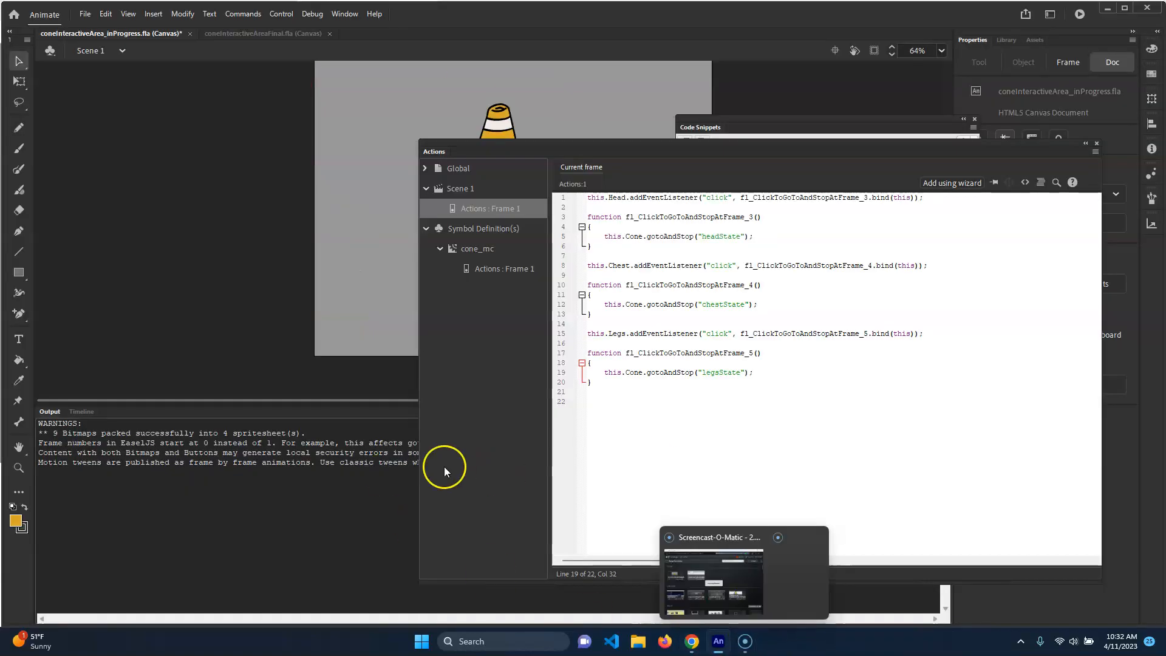
left_click(83, 411)
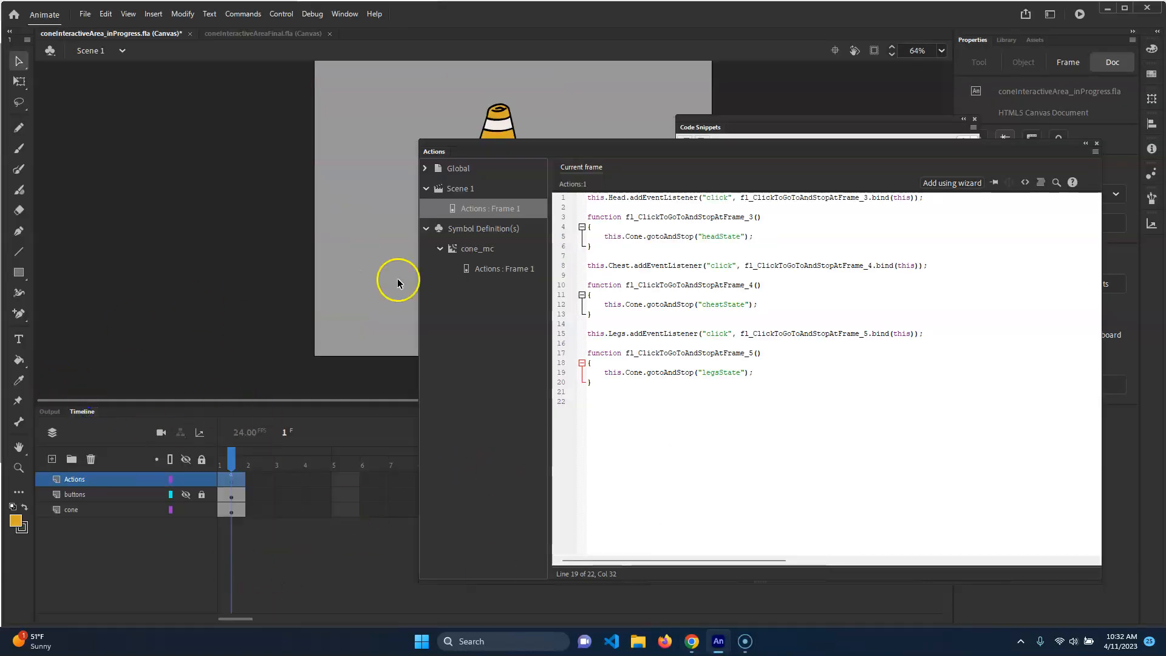
Add a new layer beneath the cone layer in Scene 1 and name it background
left_click_drag(628, 151, 704, 338)
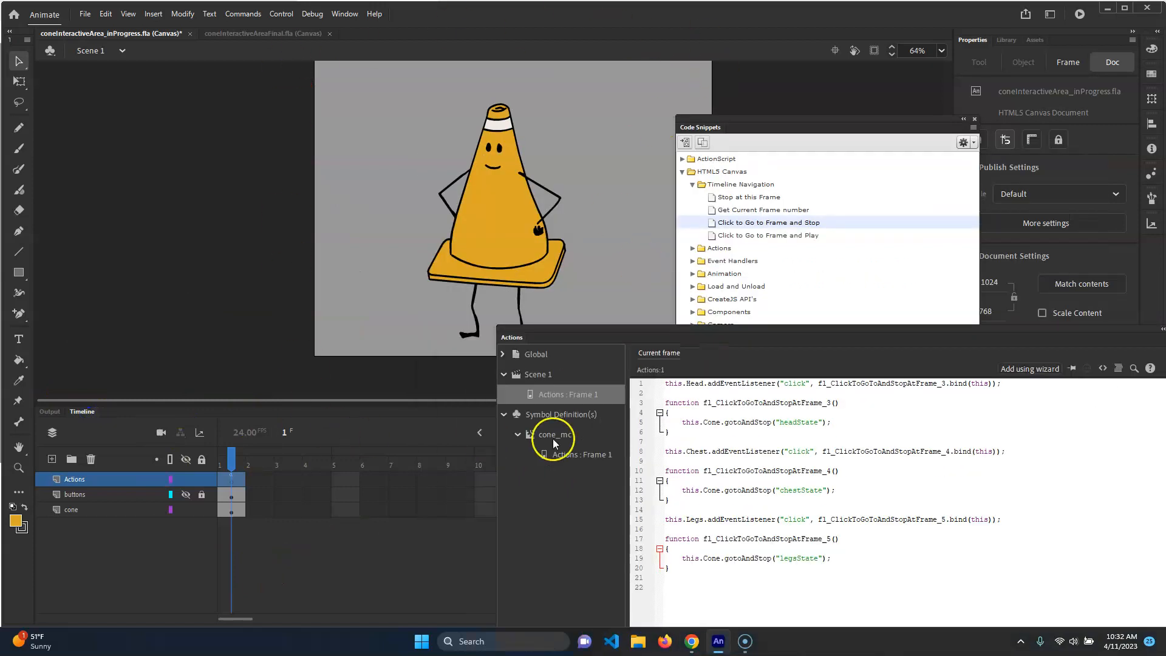
left_click(51, 460)
left_click_drag(75, 483, 75, 529)
double_click(75, 526)
type("s")
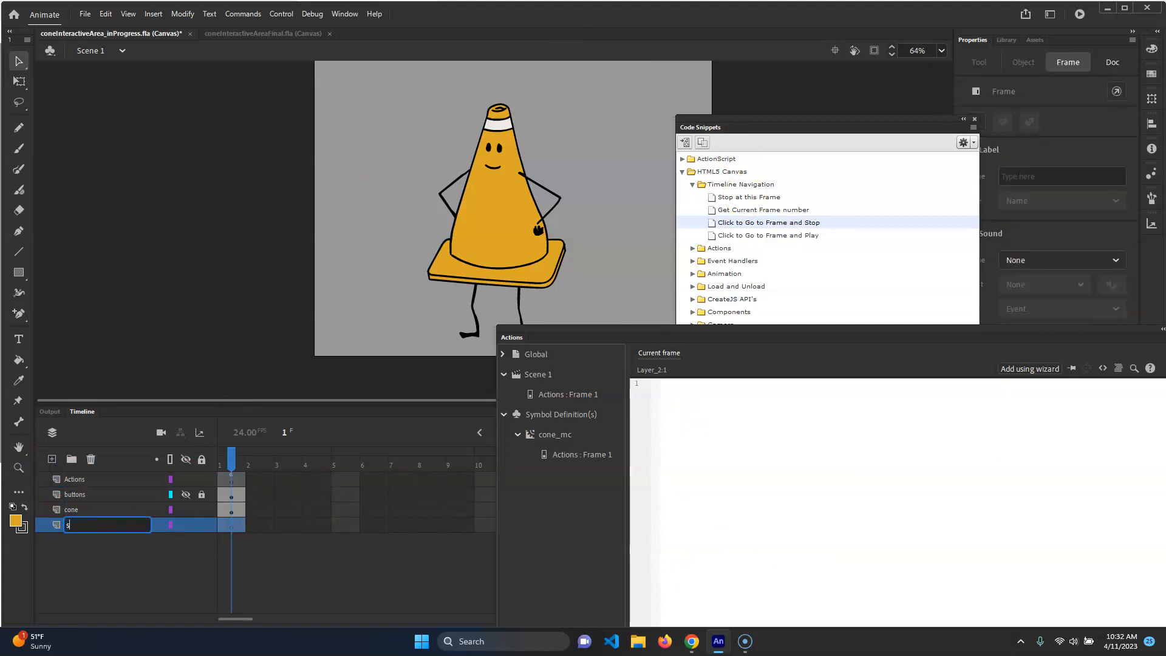
type("tage")
key("Return")
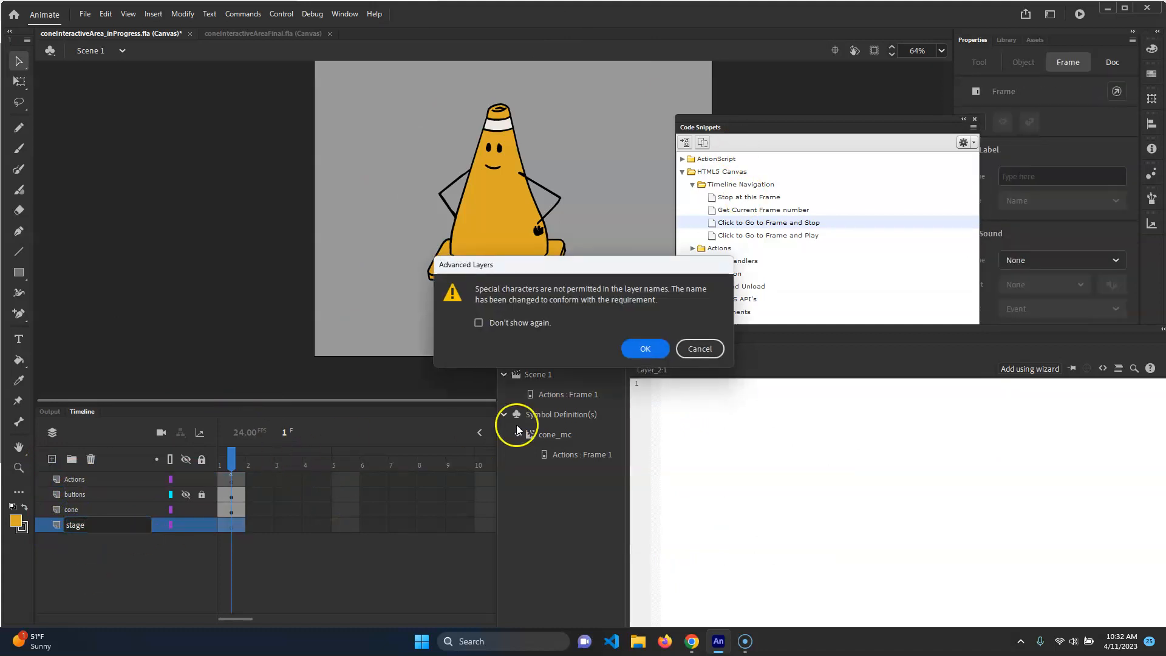
left_click(700, 349)
double_click(84, 525)
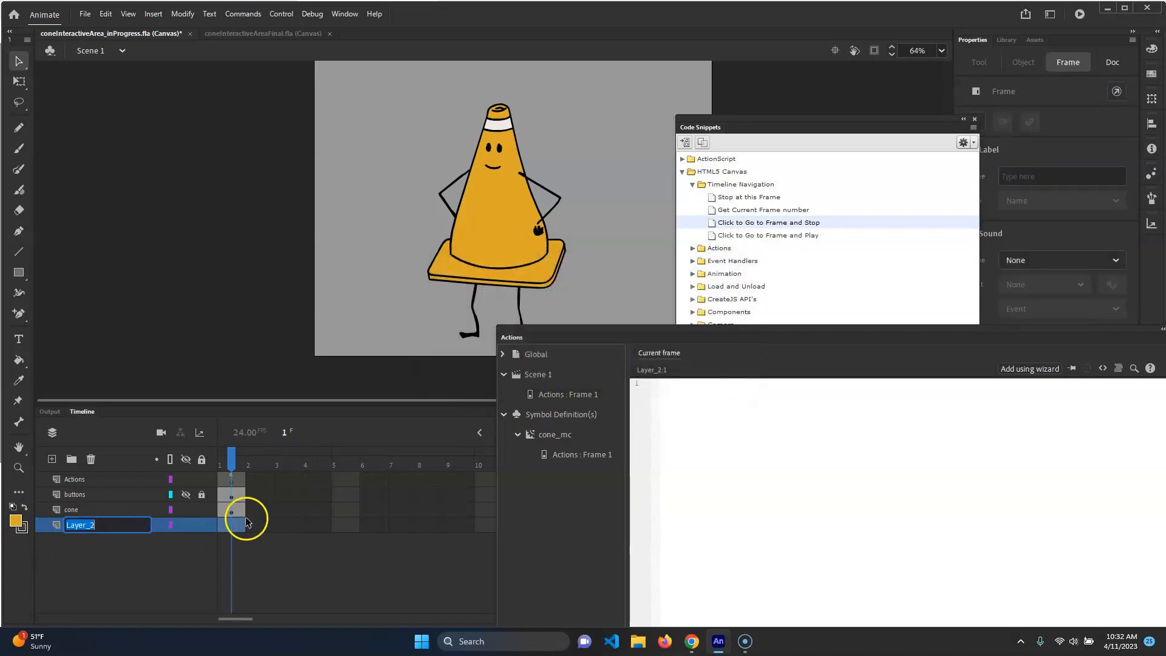
type("background")
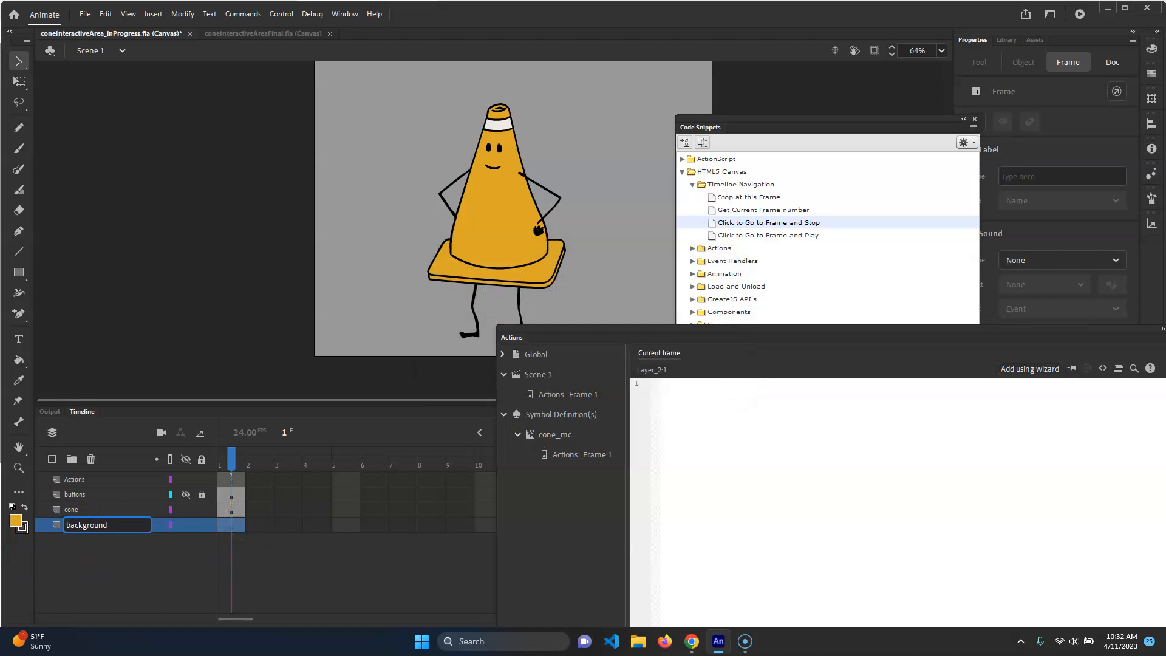
key("Return")
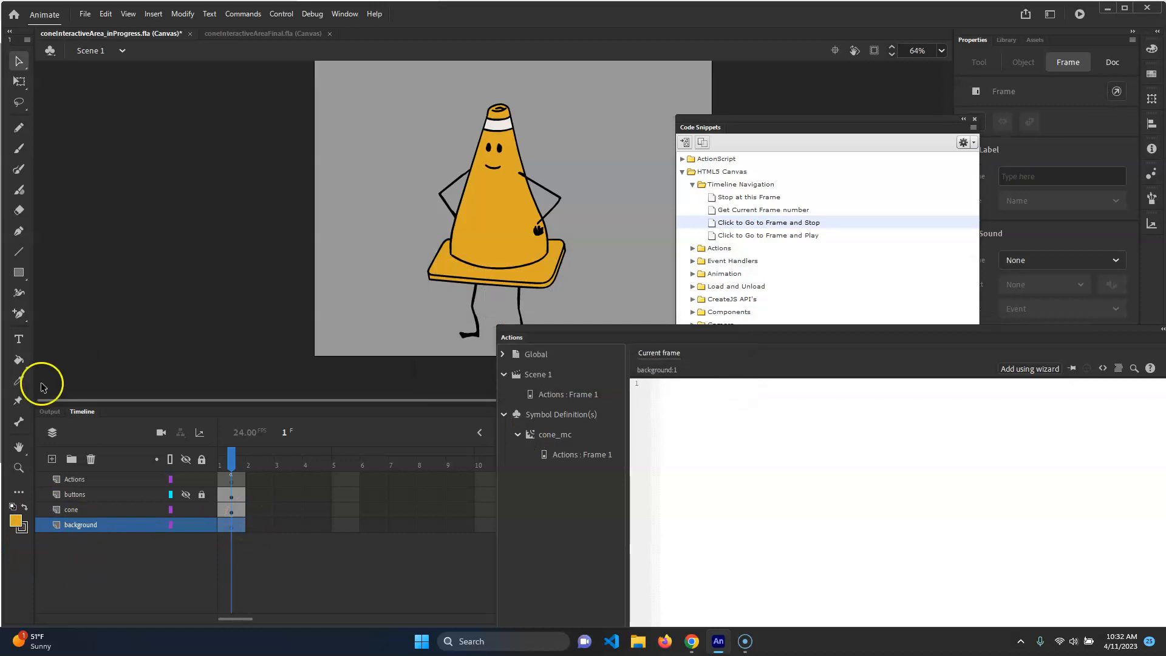
Draw a rectangle covering the whole stage, with fill sampled from the stage colour and no stroke
left_click(16, 273)
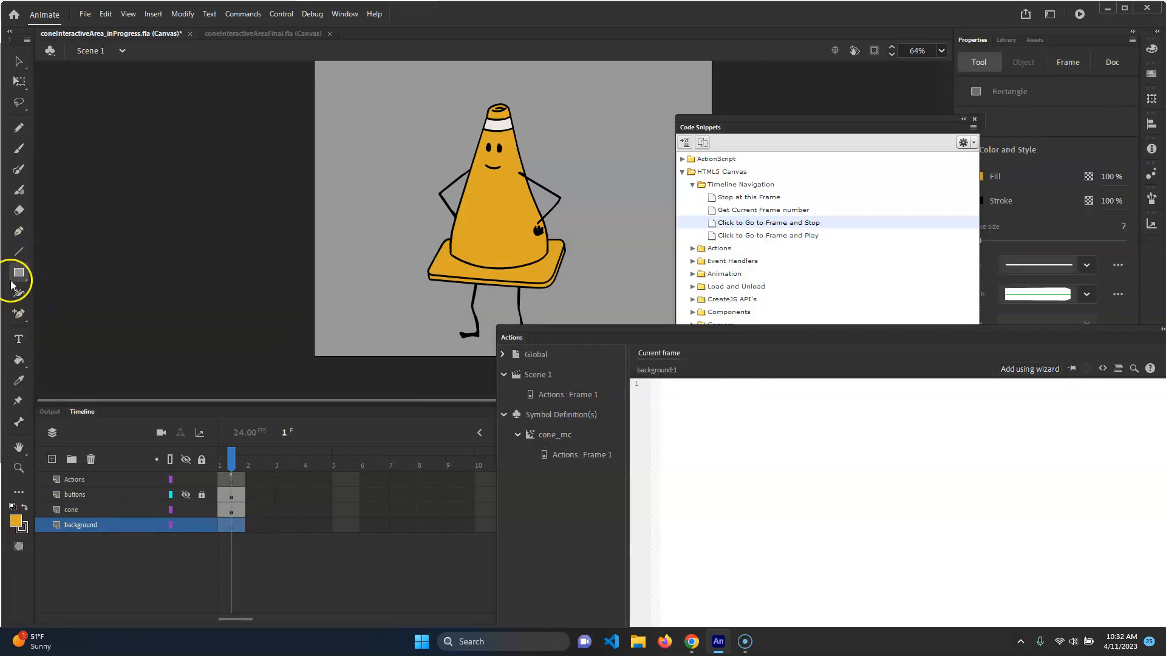
left_click_drag(943, 352, 848, 316)
left_click(886, 313)
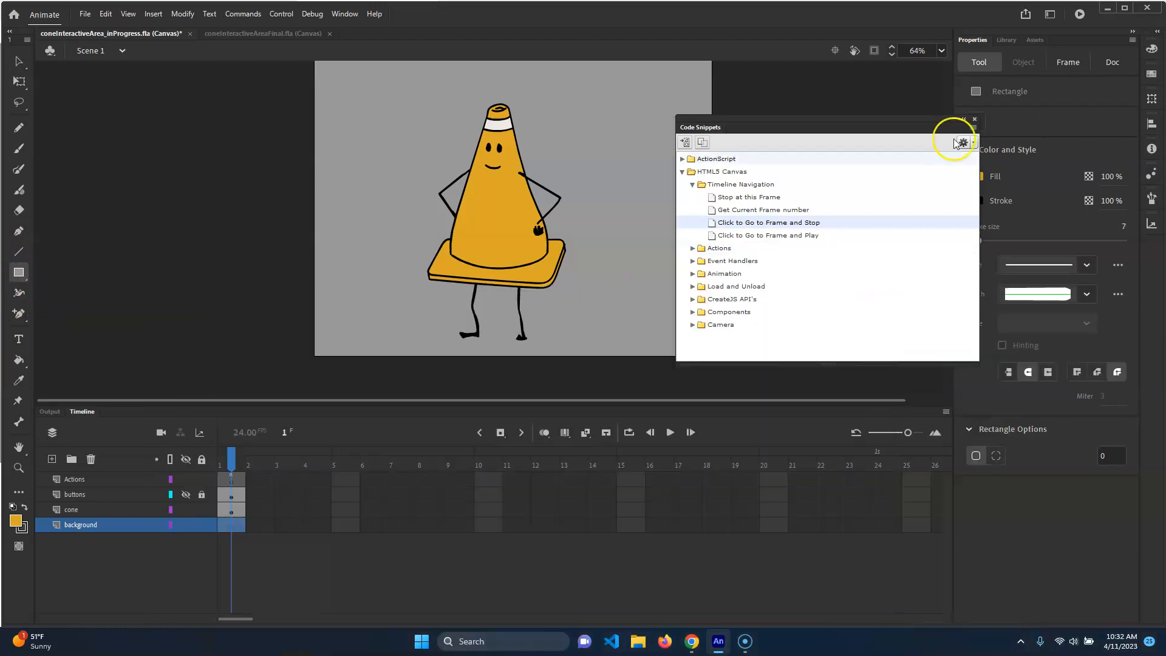
left_click(974, 119)
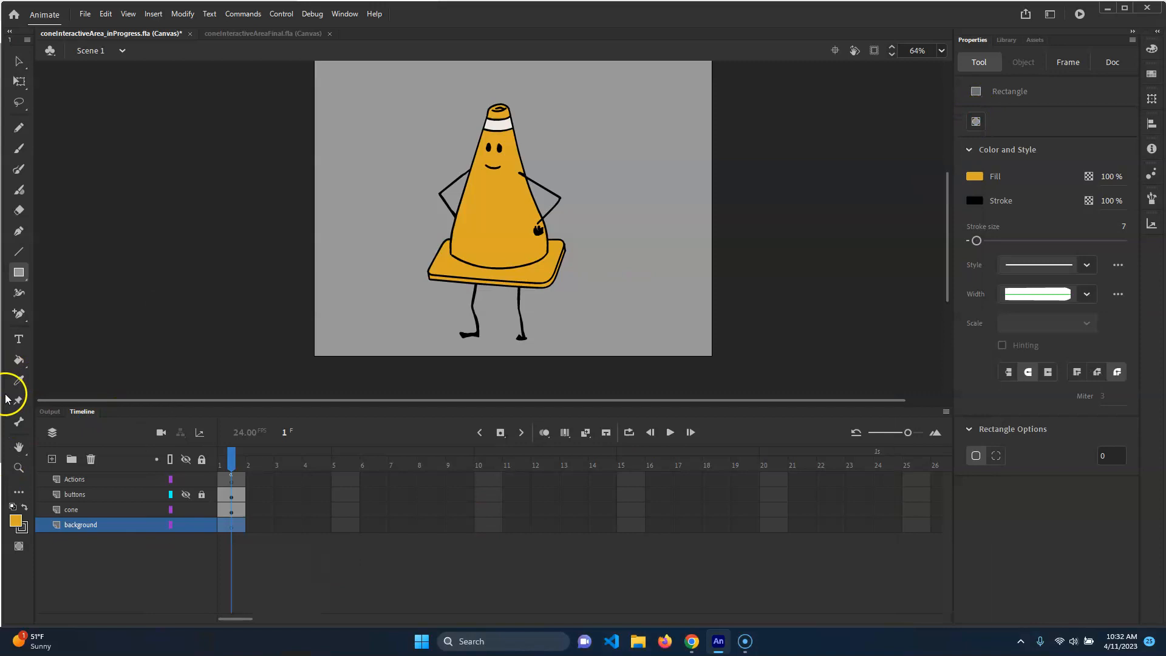
left_click(15, 520)
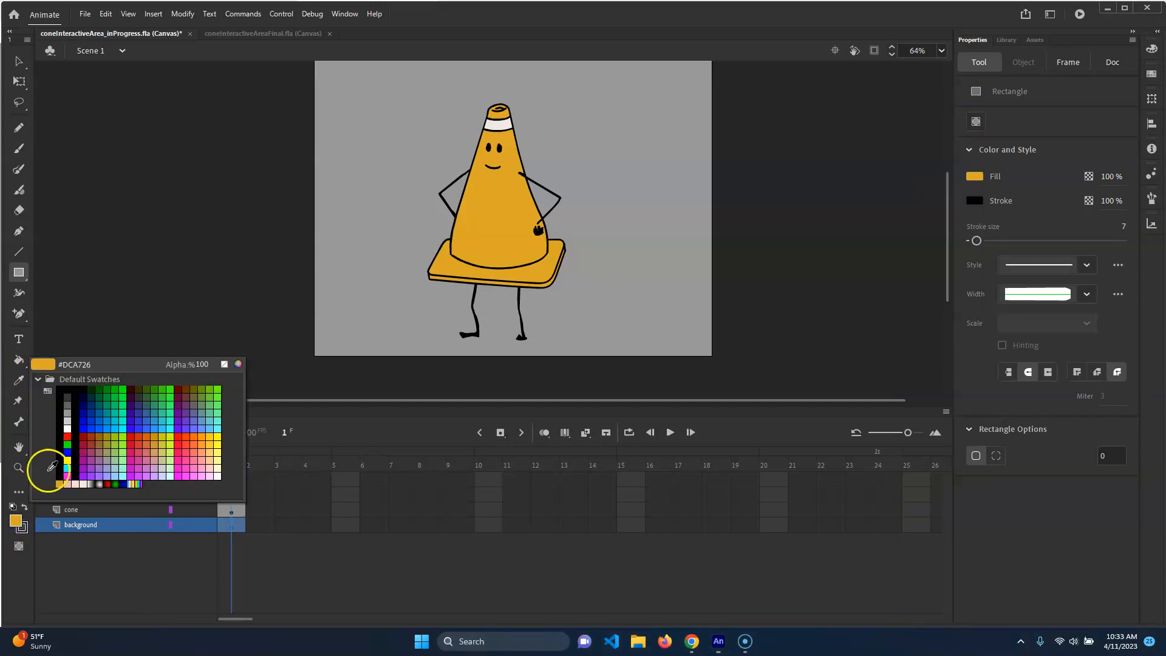
left_click(380, 156)
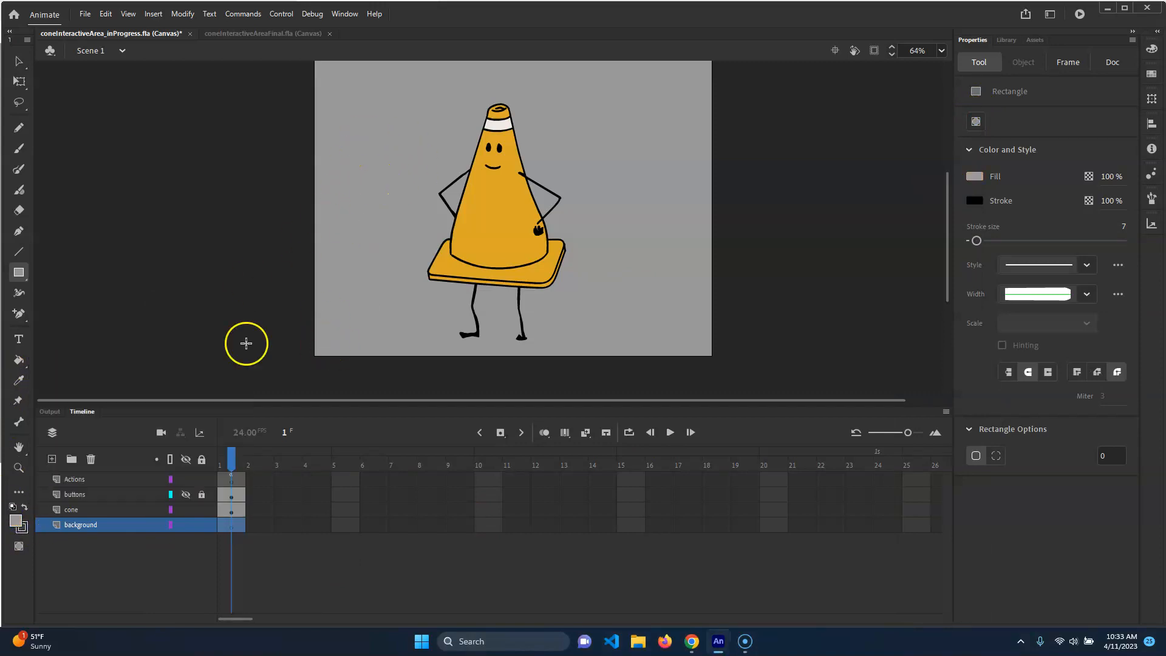
left_click(22, 526)
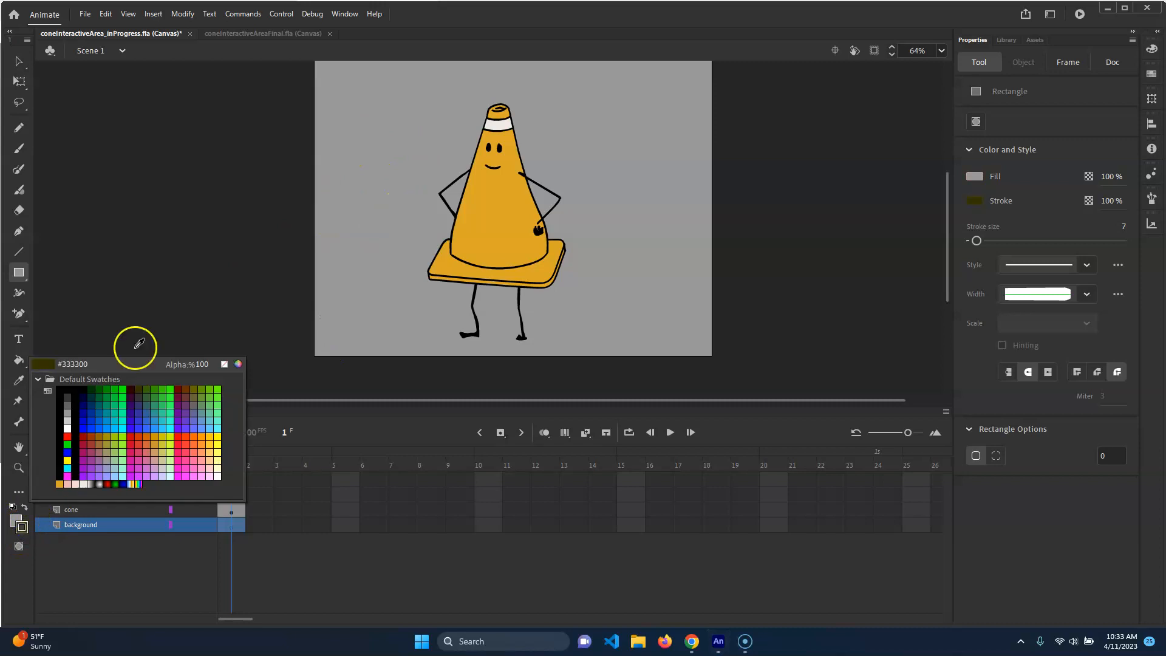
left_click(224, 364)
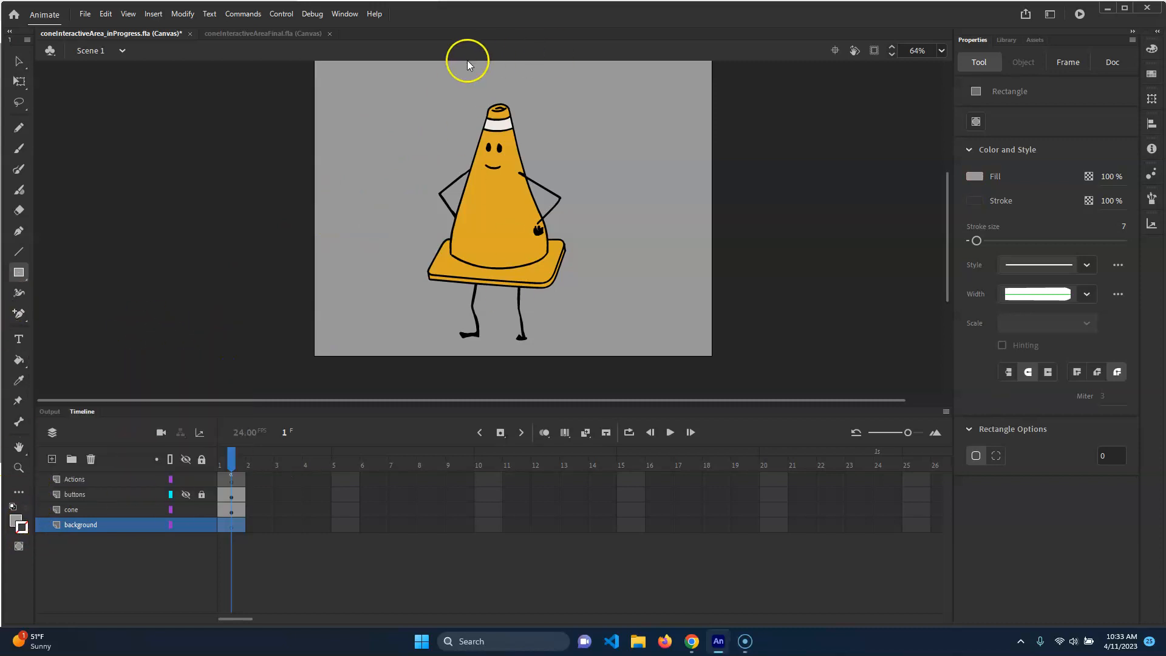
left_click_drag(562, 221, 561, 240)
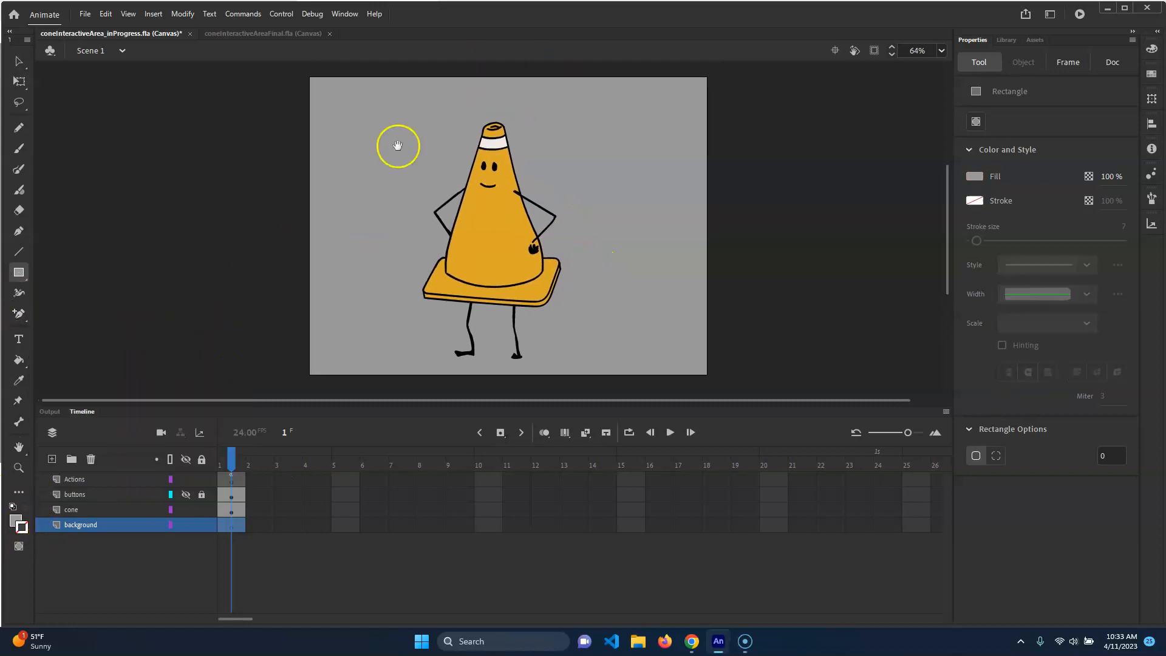
left_click_drag(324, 102, 709, 375)
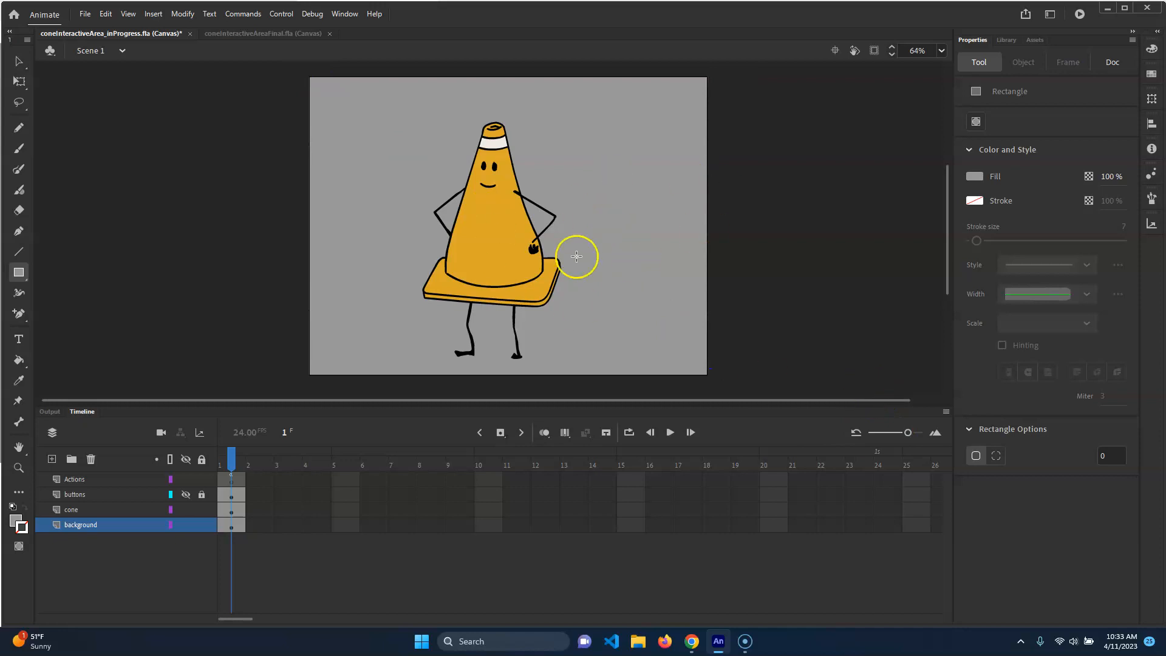
Convert the background rectangle into a Movie Clip symbol named background_mc
left_click(17, 62)
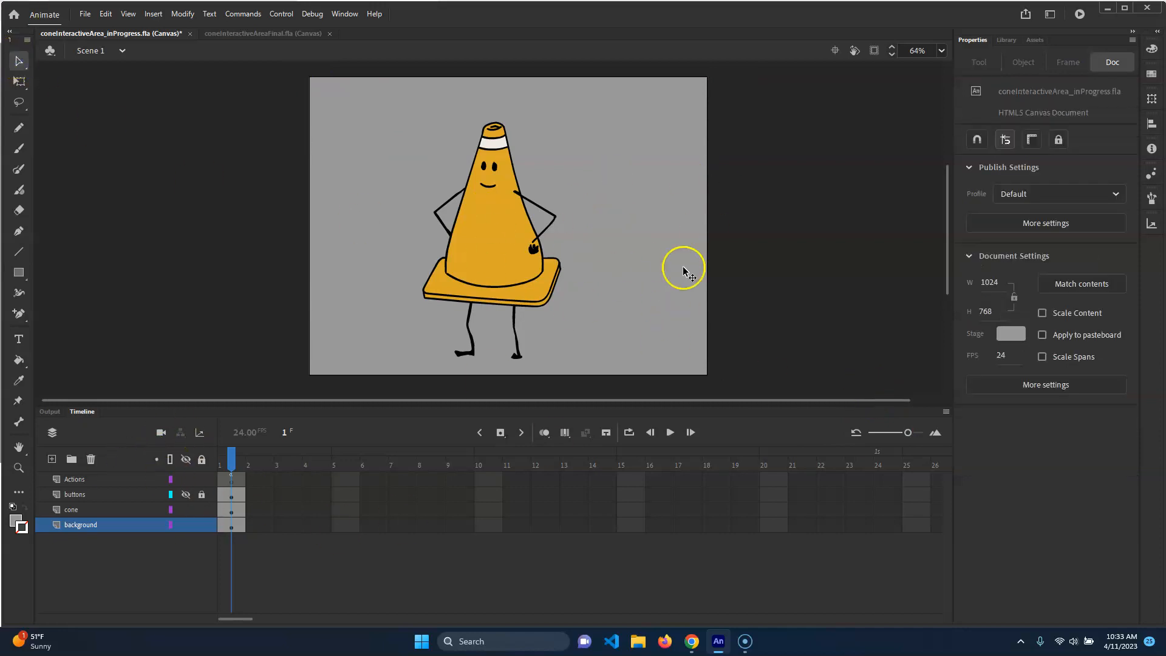
left_click(677, 276)
scroll(708, 277, "up", 10)
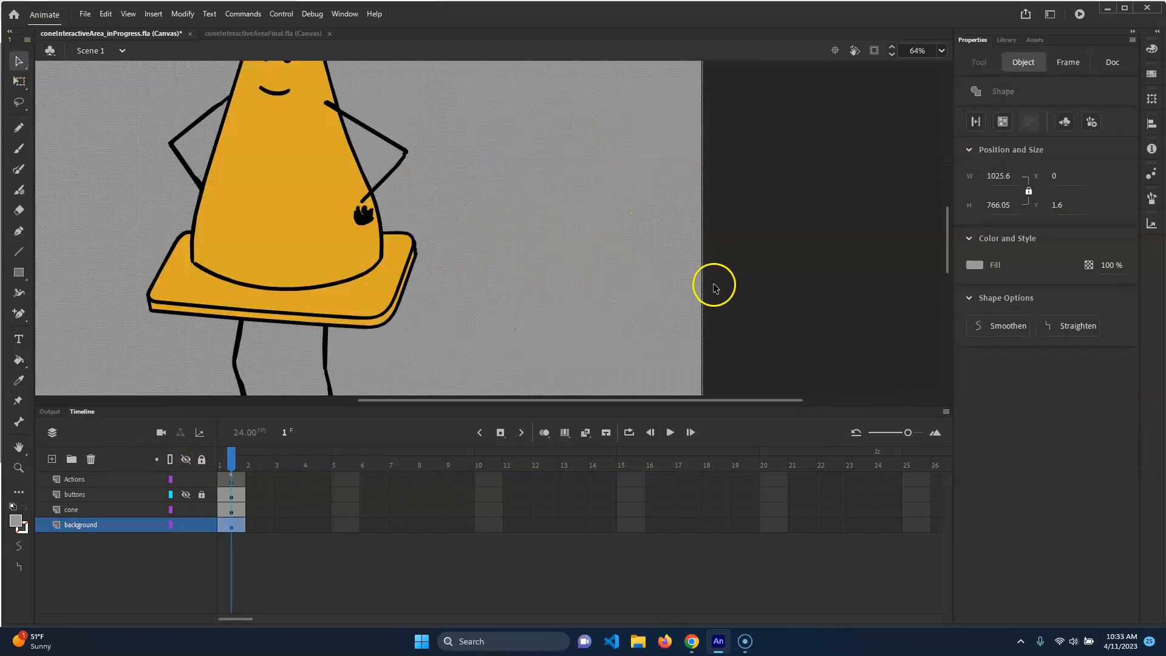
scroll(542, 254, "down", 8)
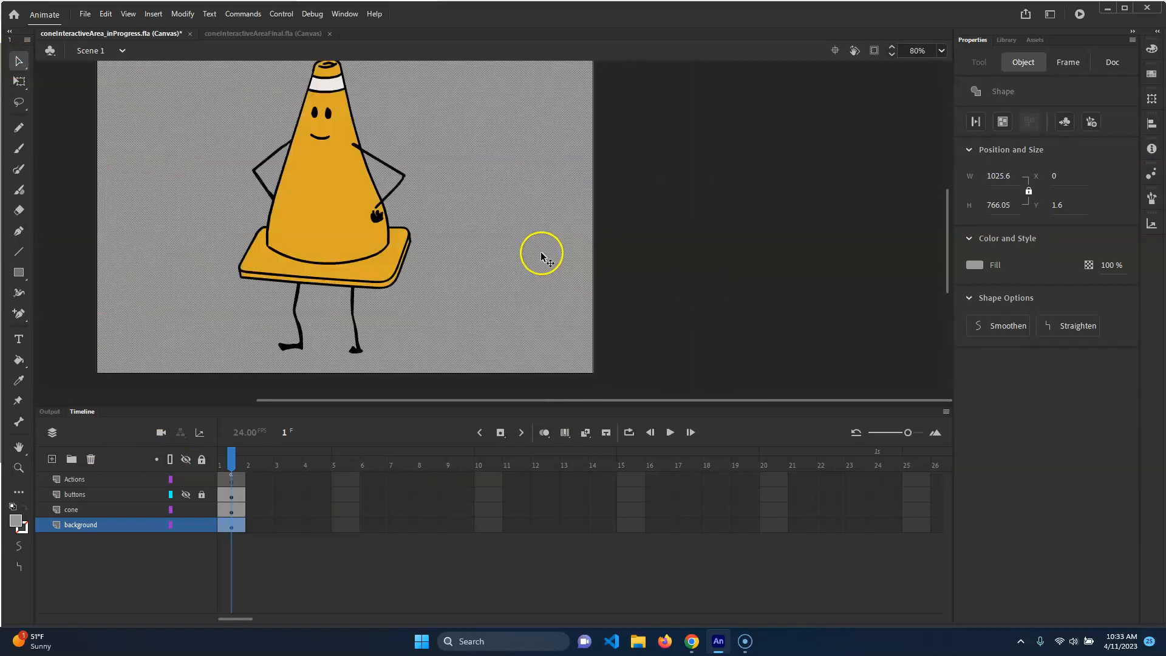
scroll(547, 230, "down", 2)
scroll(594, 201, "down", 2)
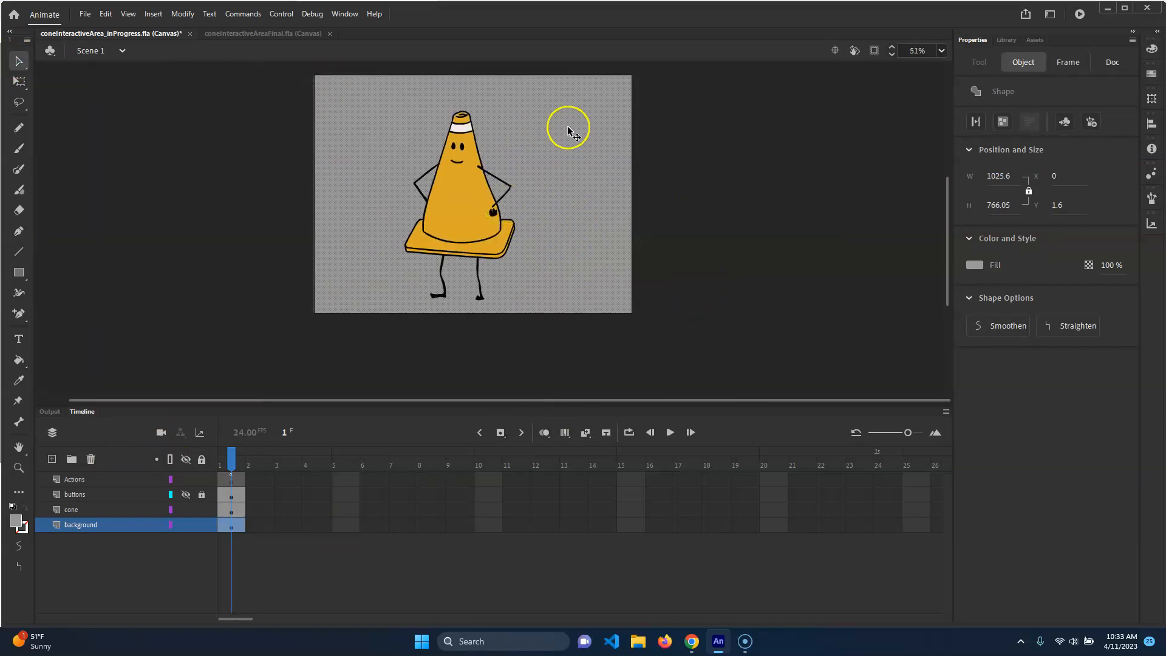
key("F8")
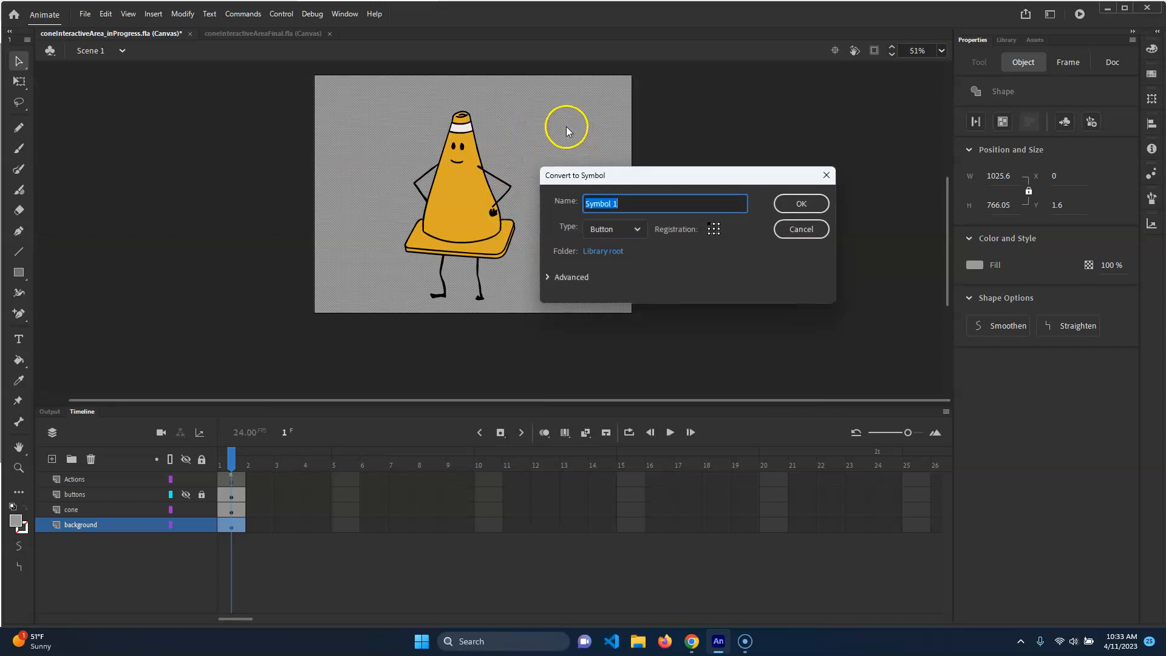
left_click(632, 229)
left_click(625, 250)
left_click(629, 204)
left_click_drag(629, 203, 546, 195)
type("background_mc")
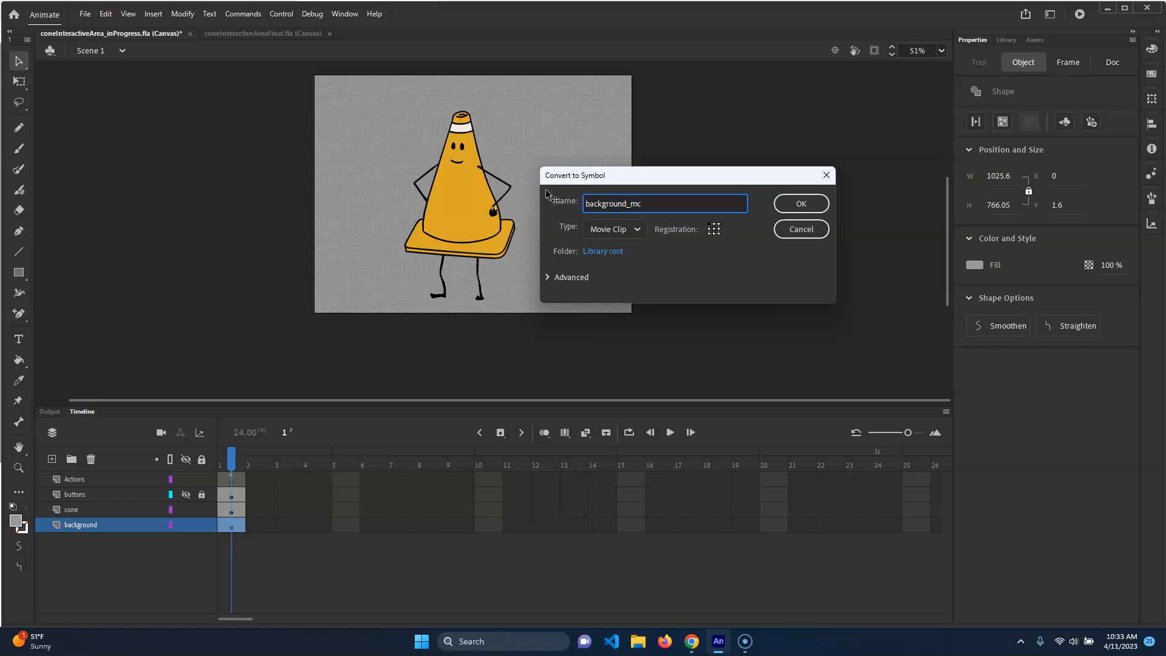
key("Return")
Give the background movie clip instance the name Background
left_click(1028, 114)
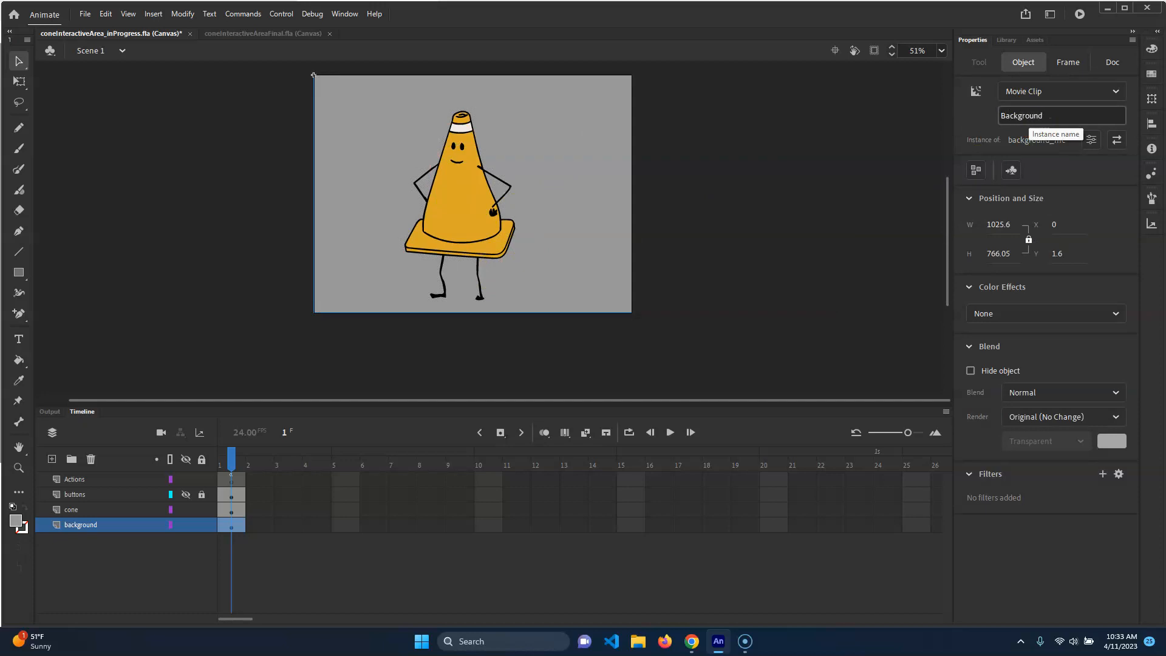
left_click(876, 163)
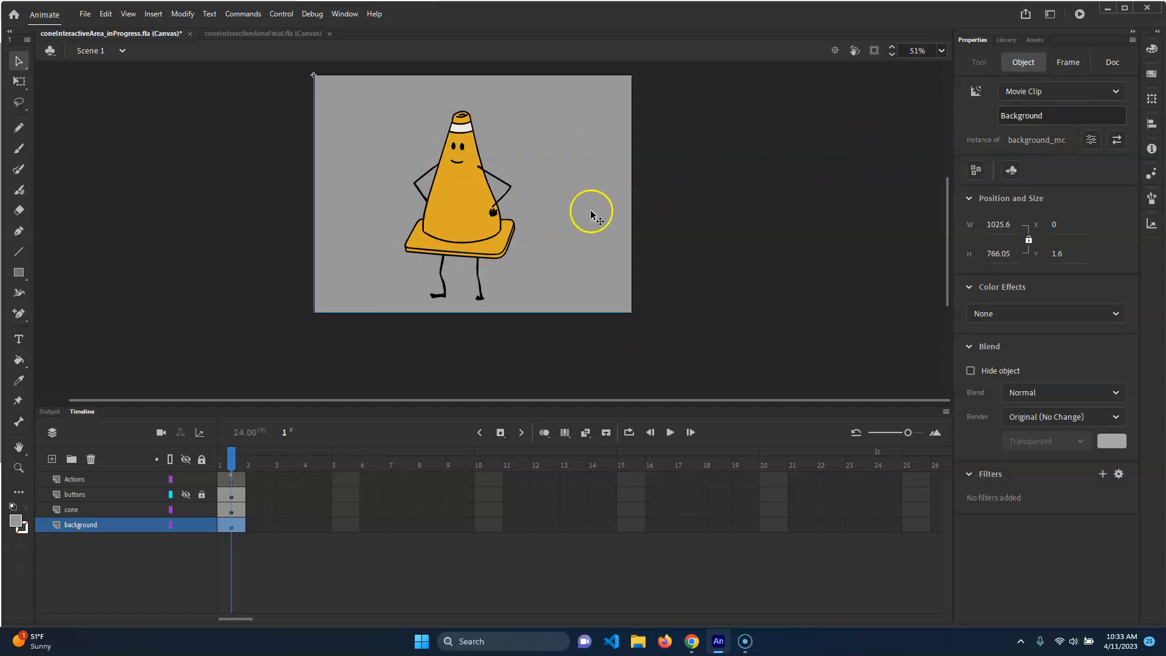
left_click(655, 209)
left_click(604, 274)
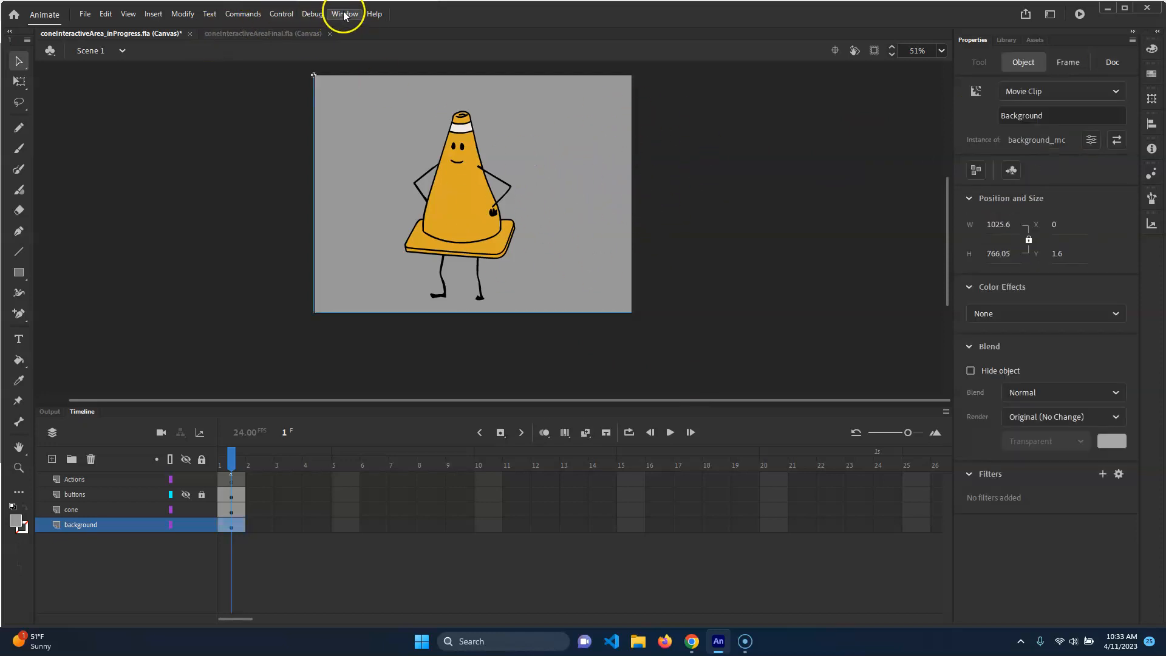
Add the HTML5 Canvas "Click to Go to Frame and Stop" snippet for the Background instance to the Scene 1 frame code
key("F9")
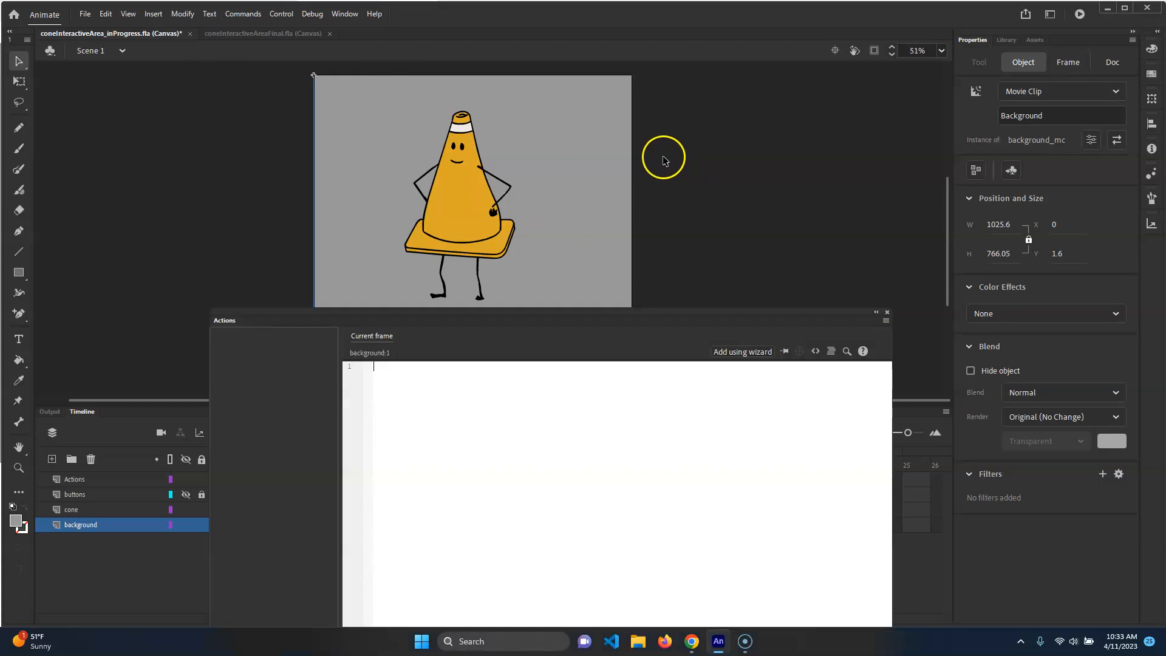
left_click_drag(676, 312, 816, 260)
left_click_drag(684, 267, 508, 229)
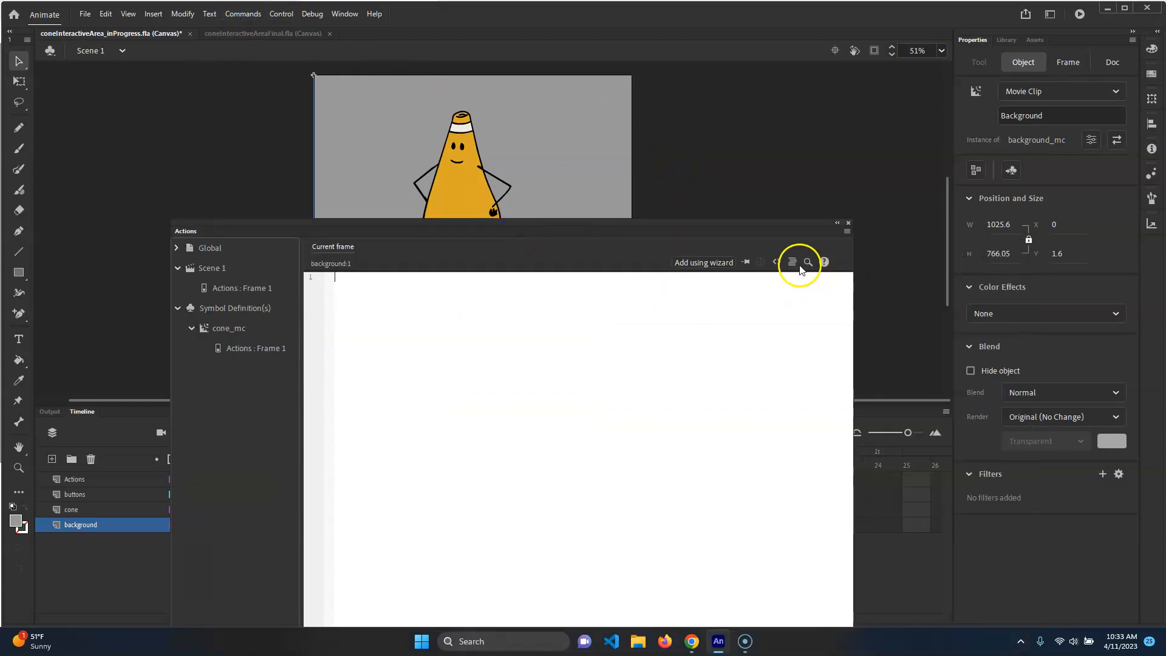
left_click(778, 261)
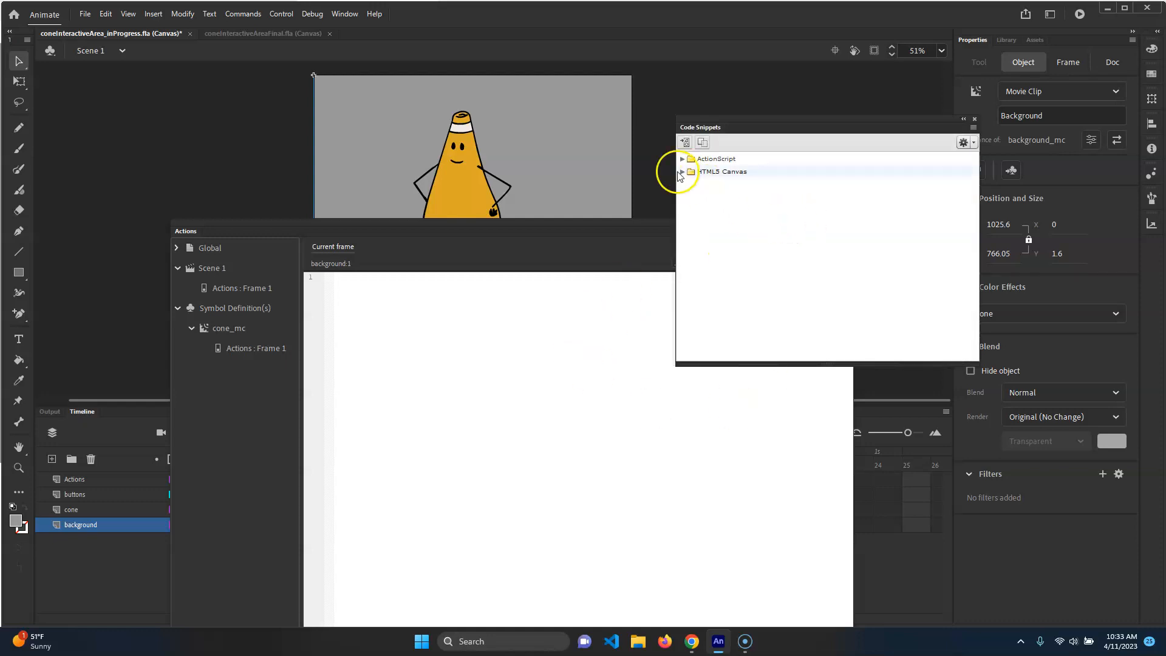
left_click(682, 171)
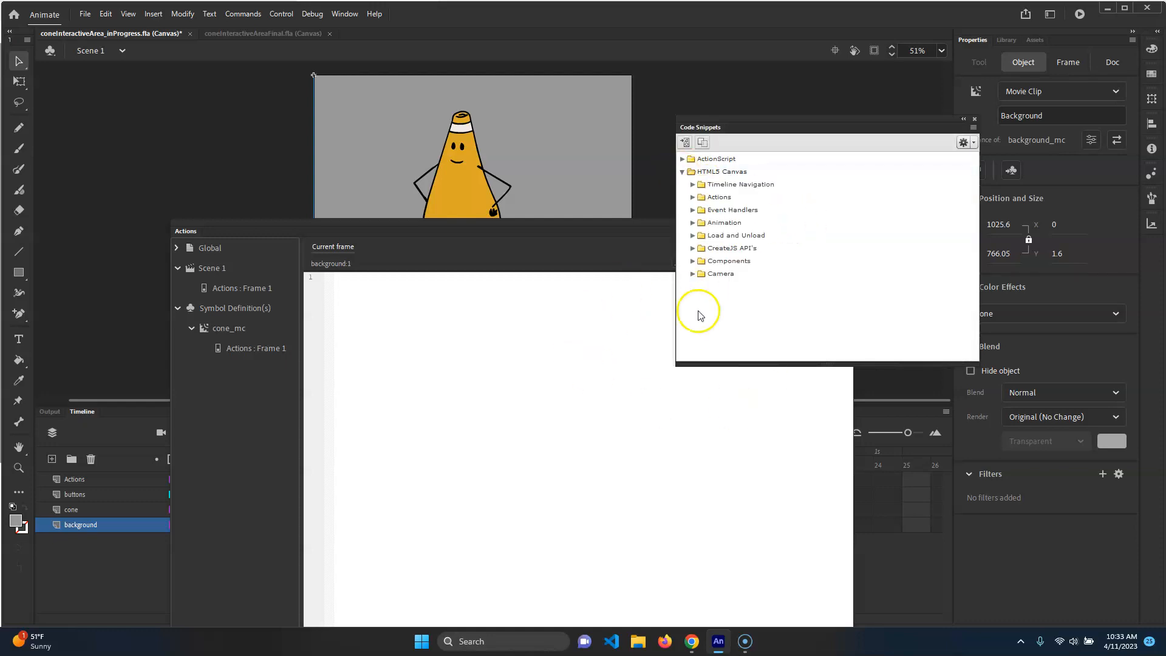
left_click(692, 184)
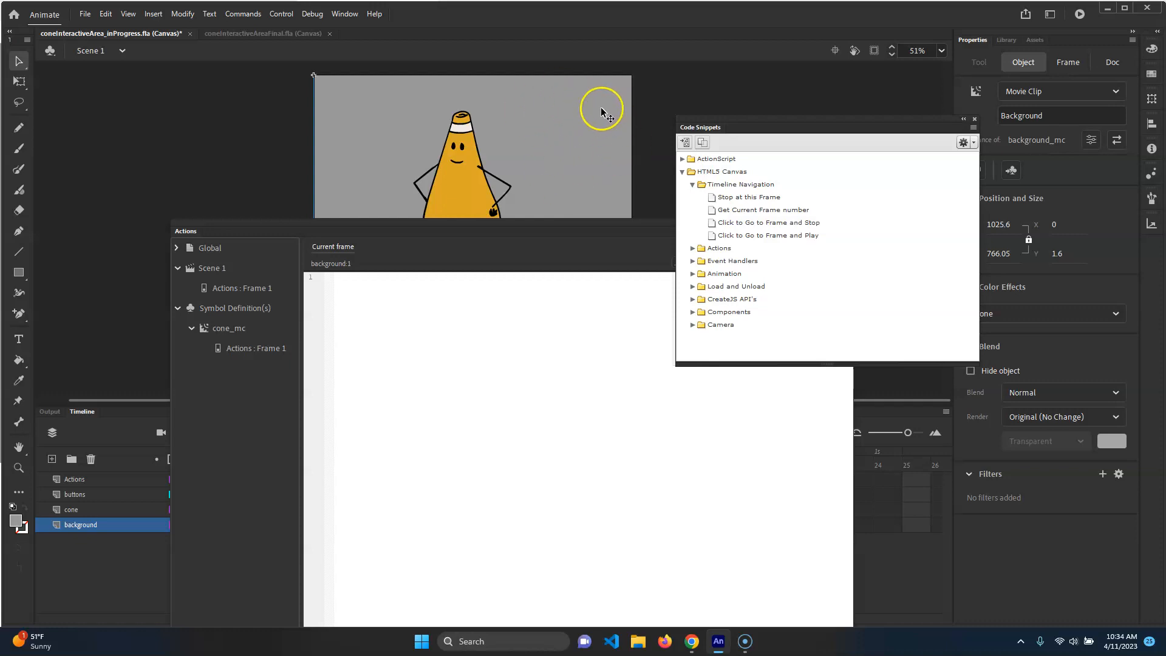
double_click(814, 223)
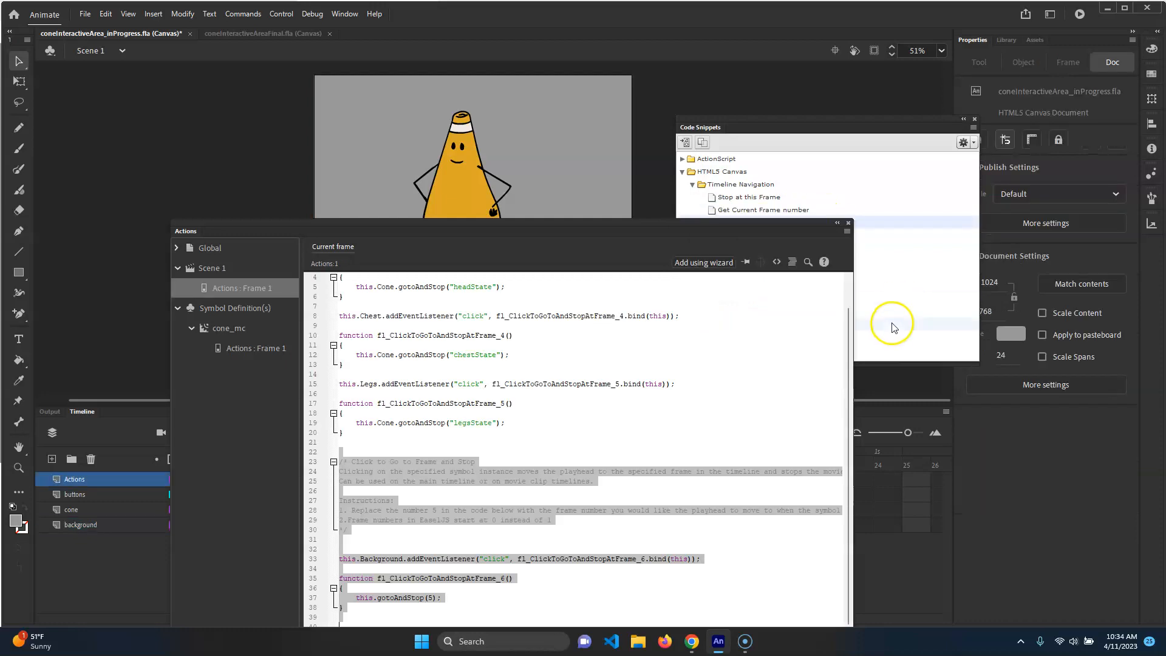
Delete the snippet's instructional comment block from the frame code
left_click(419, 425)
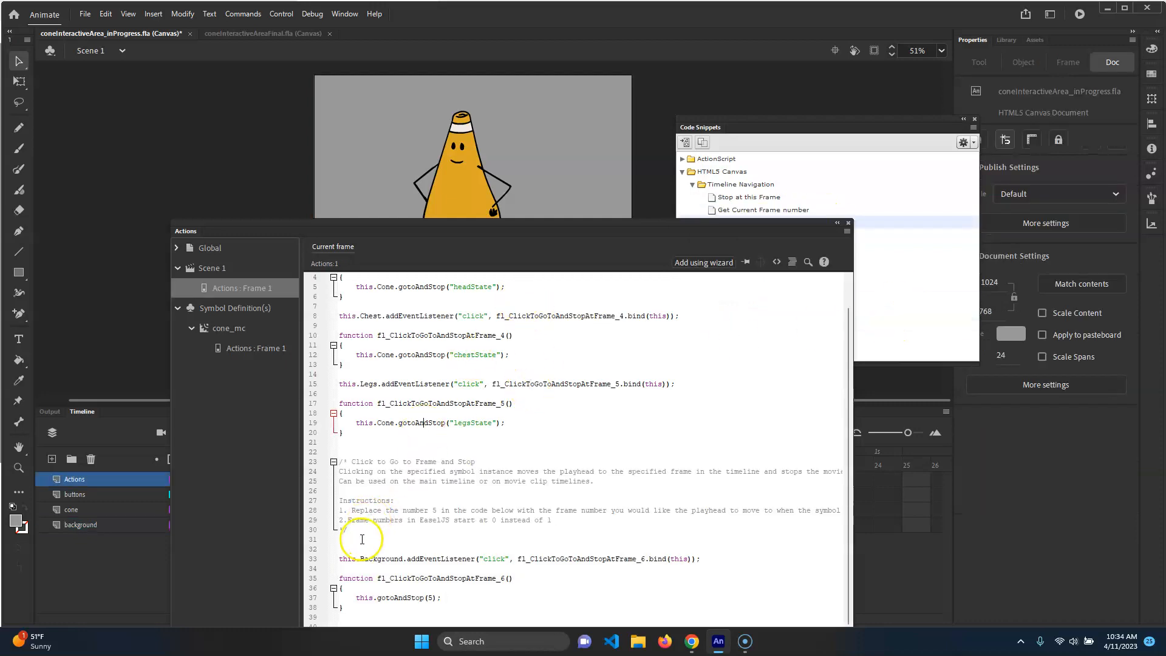
left_click_drag(354, 530, 314, 455)
key("Delete")
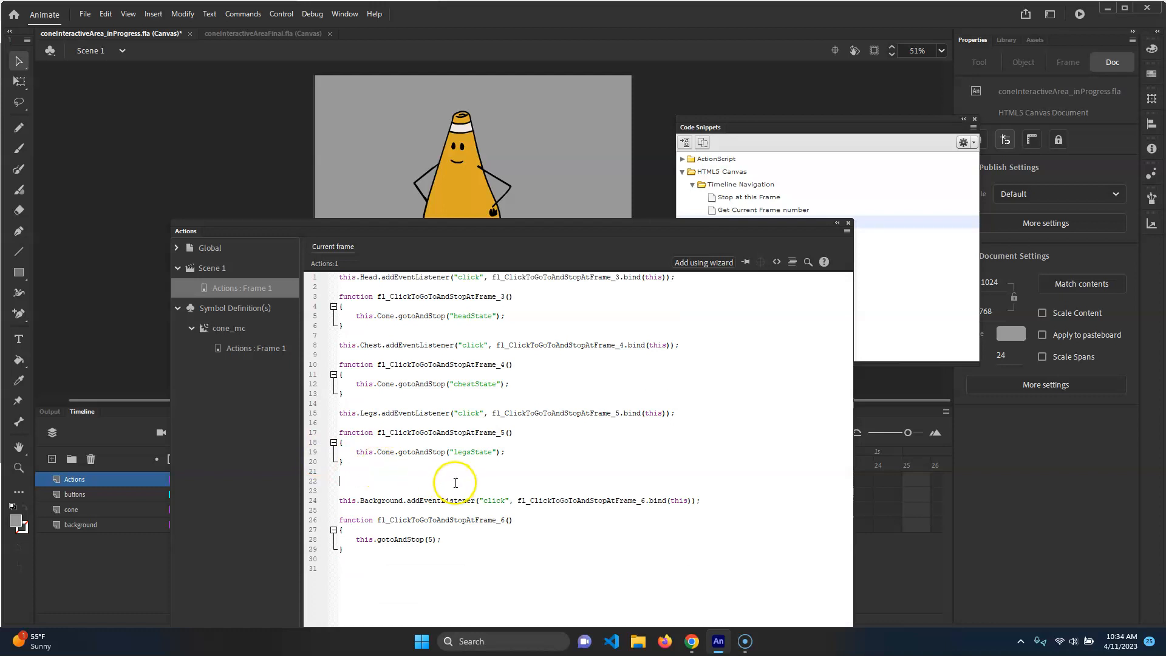
key("Delete")
key("Delete")
Edit the Background handler to call this.Cone.gotoAndStop("defaultStage")
left_click(372, 520)
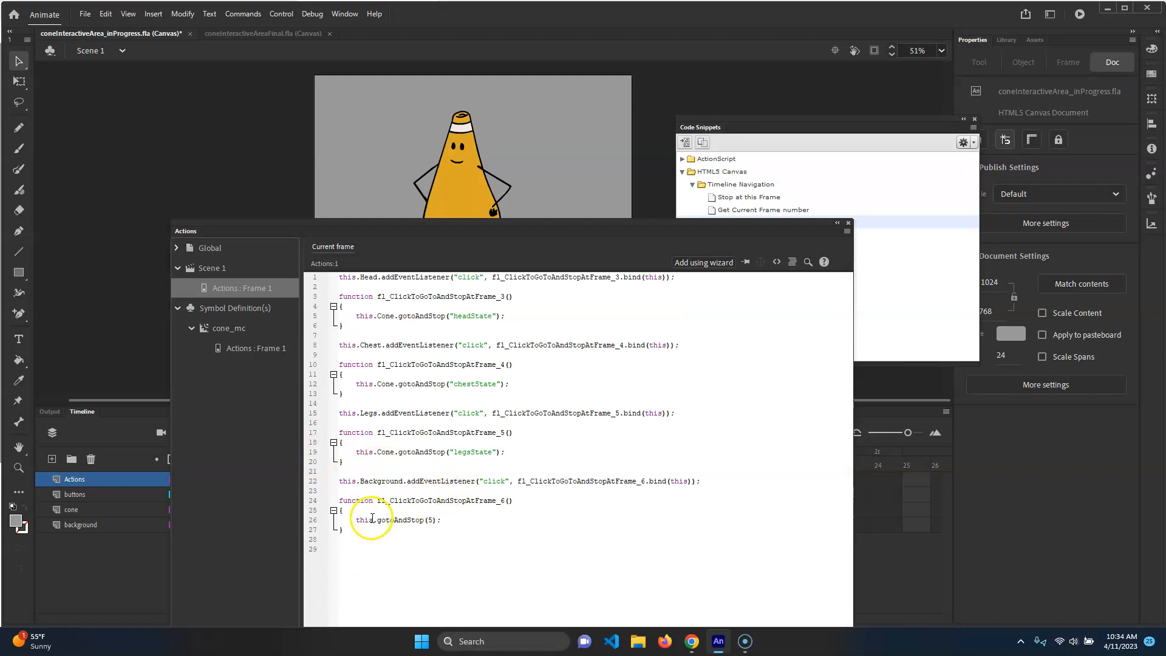
type(".Cone")
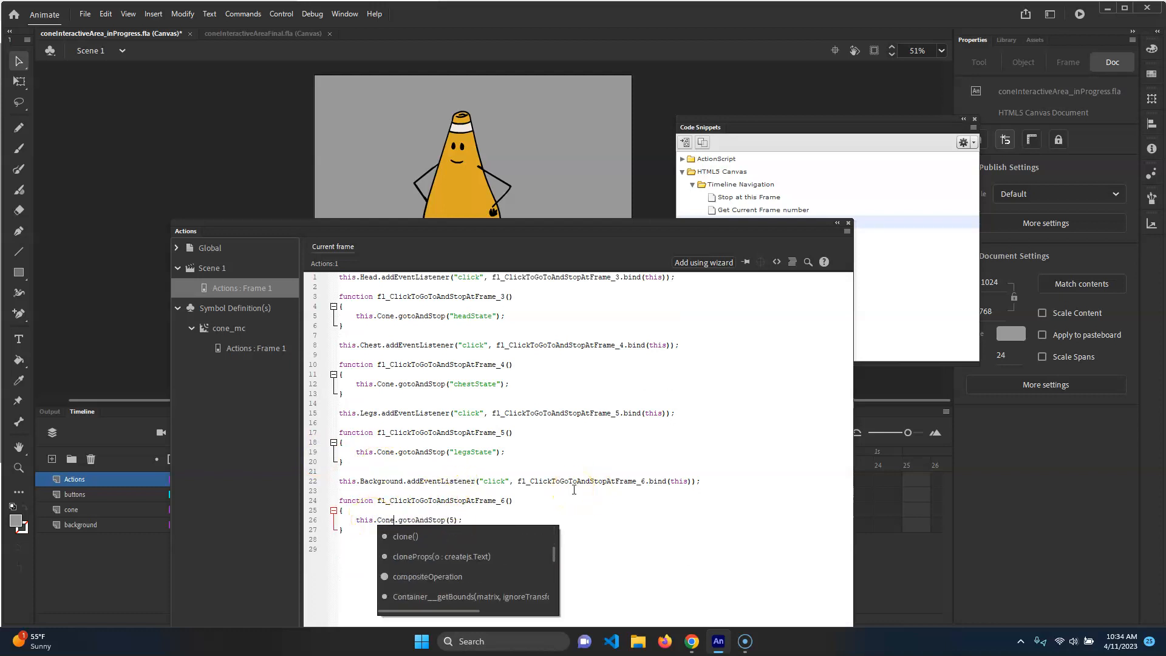
left_click(438, 479)
left_click(450, 520)
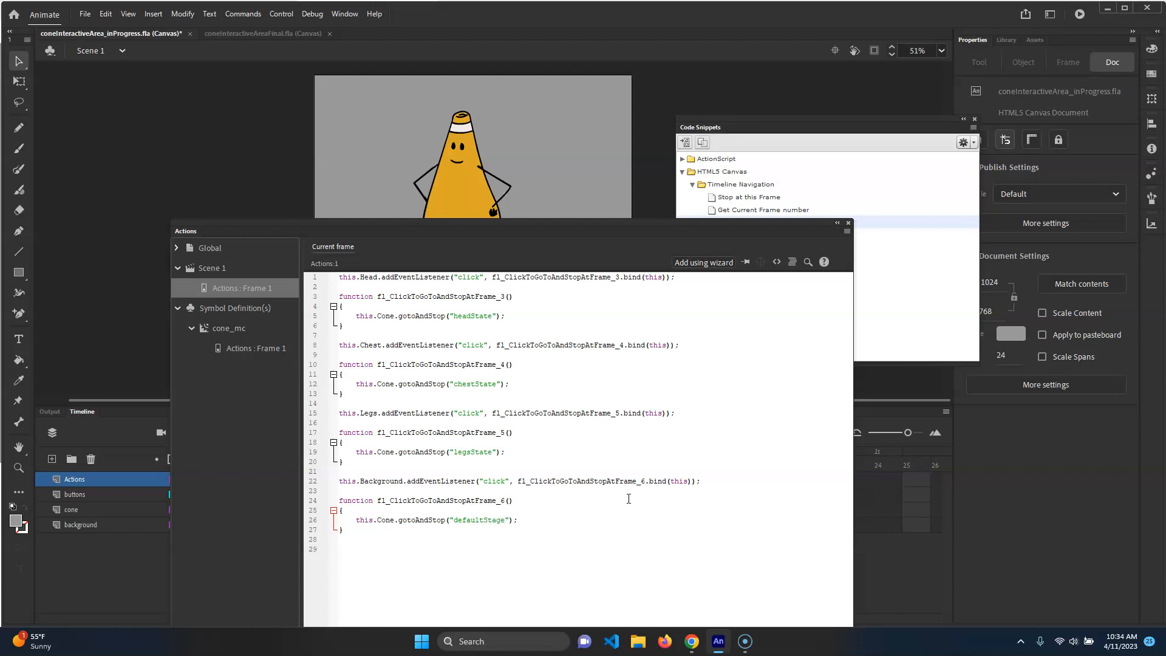
Test the movie in the browser, clicking the background to check the cone's reset, and return
left_click(569, 513)
key("ctrl+Return")
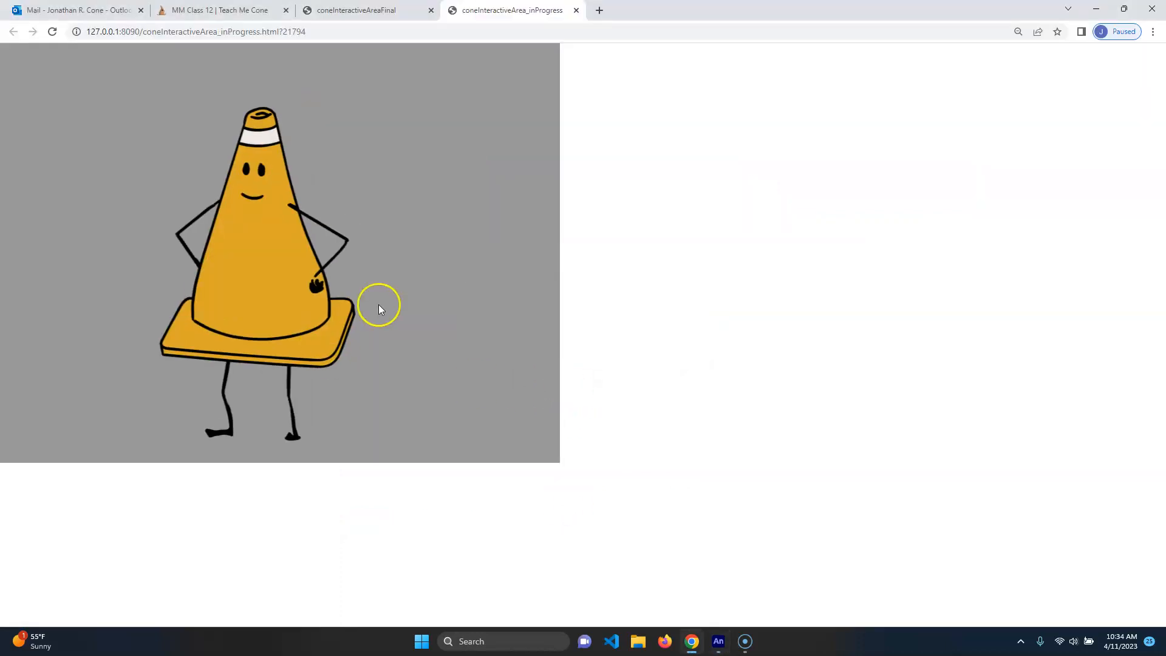
left_click(311, 291)
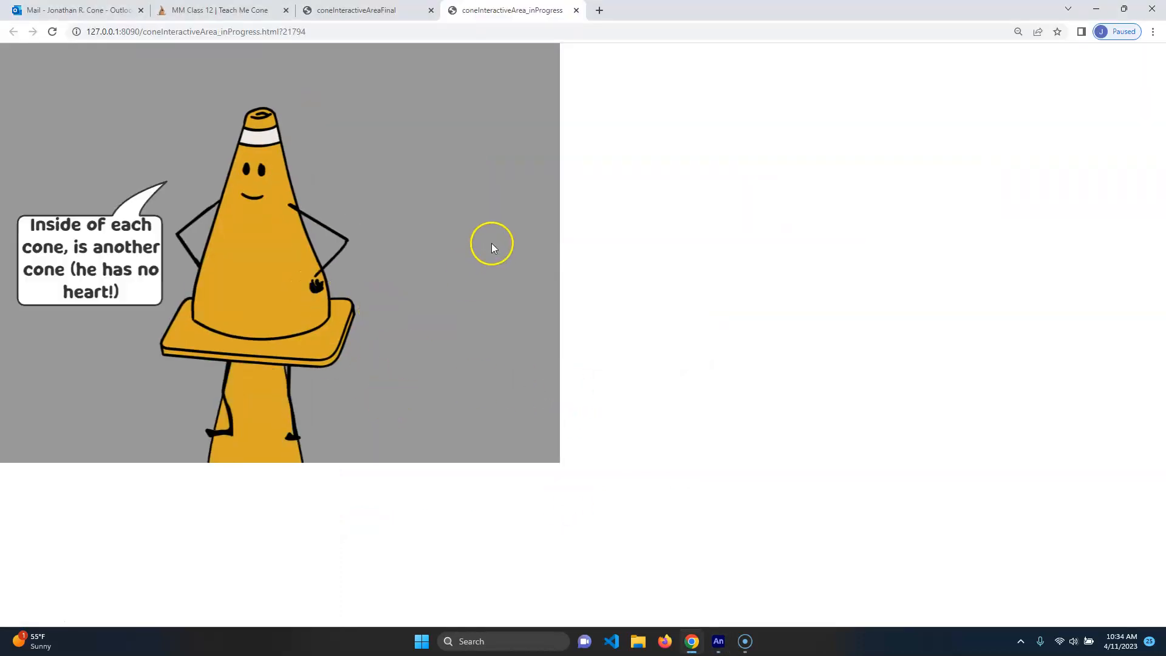
left_click(500, 219)
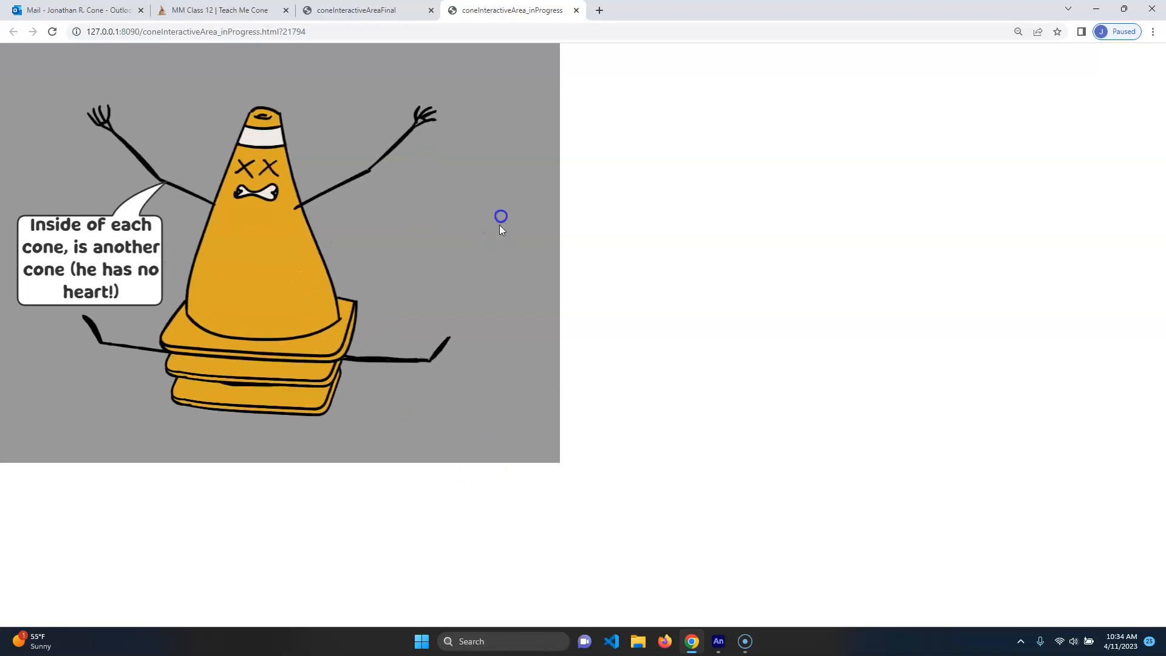
left_click(576, 10)
left_click(718, 641)
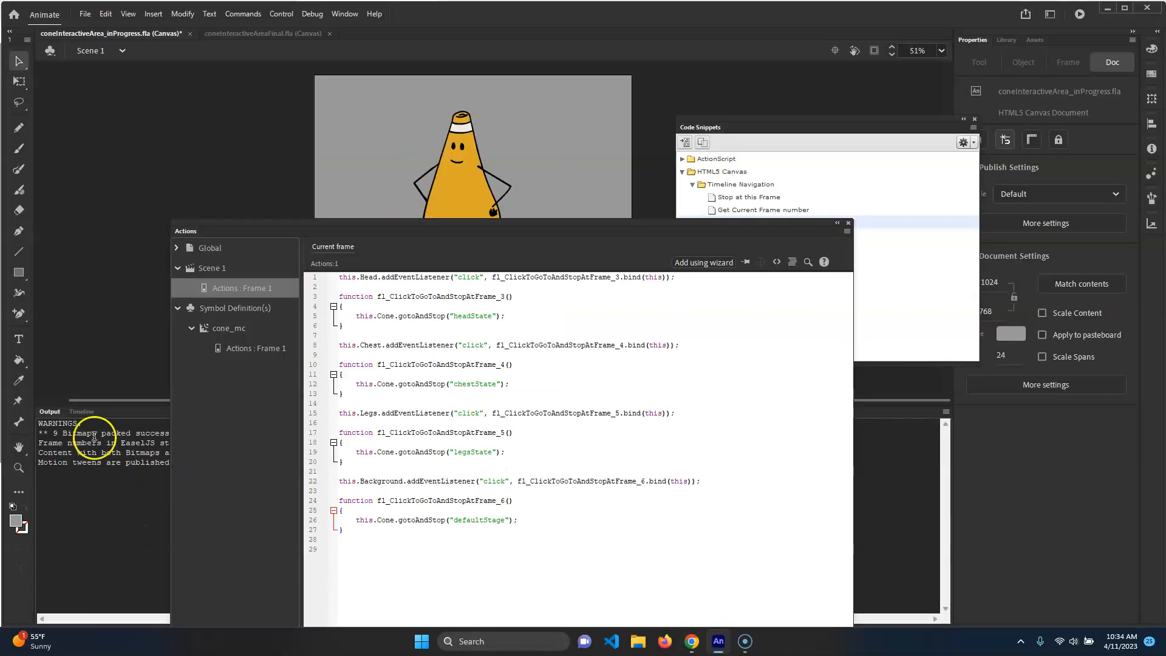
Inspect the first frame label on the states layer inside cone_mc and compare it with the frame code
left_click(82, 412)
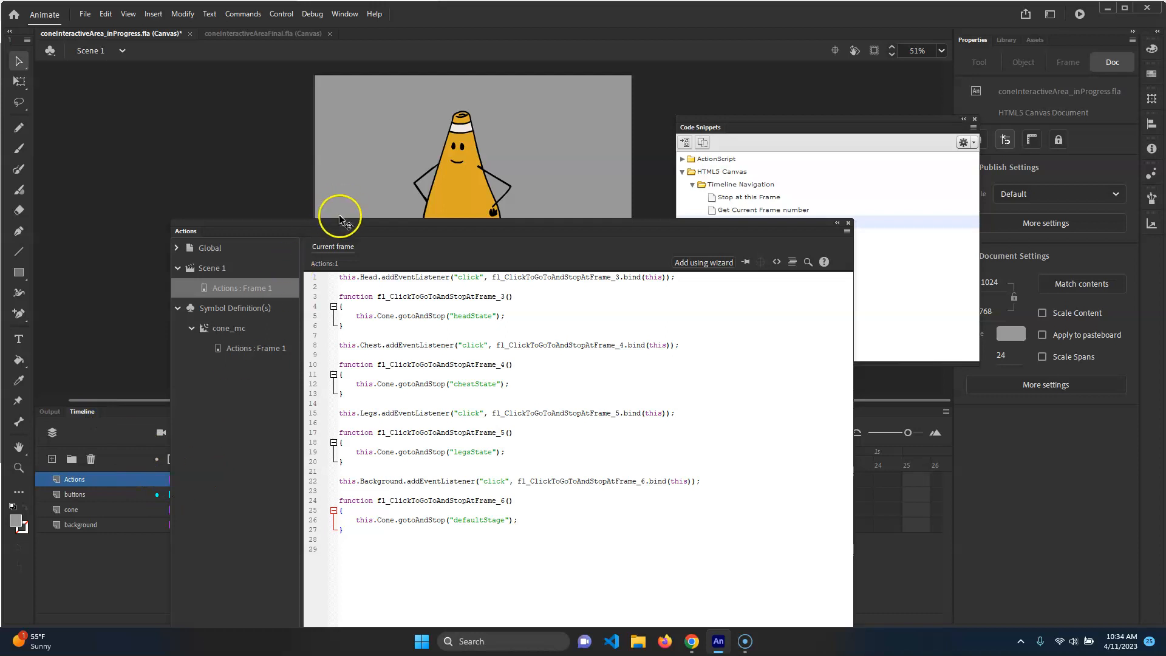
left_click_drag(338, 231, 533, 232)
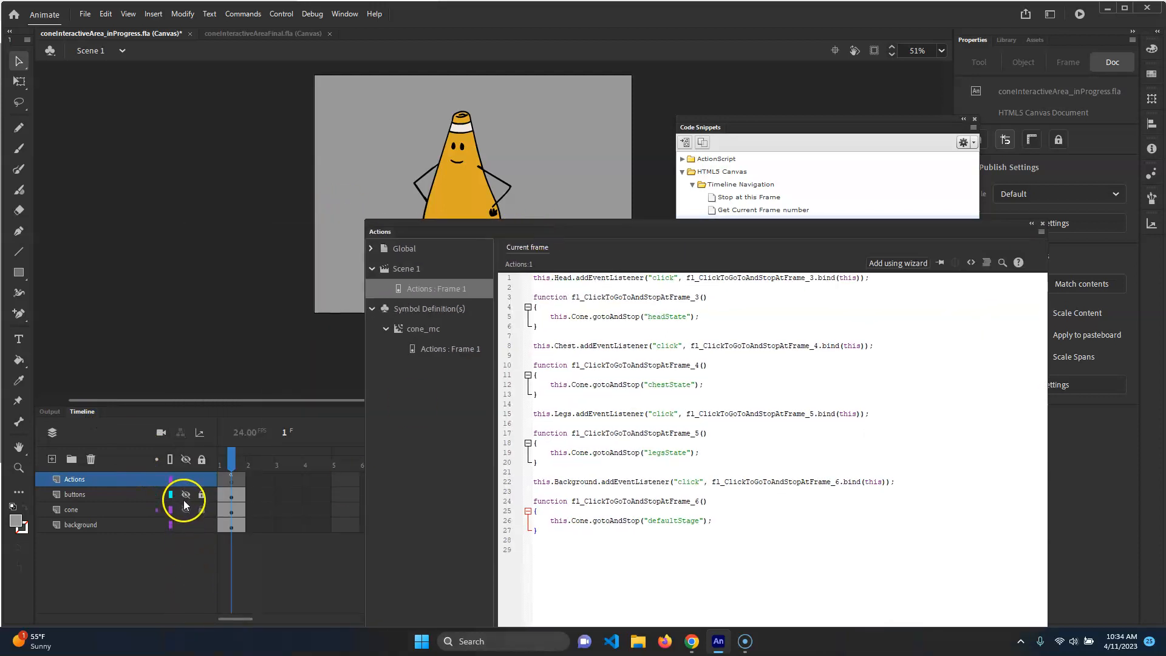
left_click(114, 509)
double_click(479, 166)
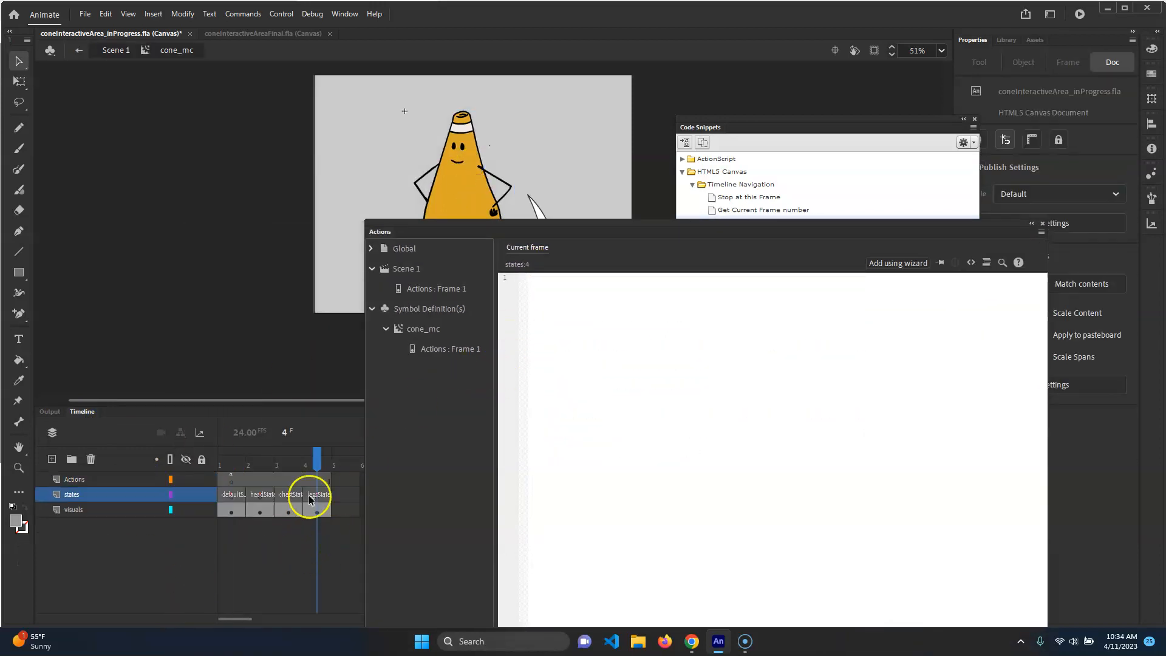
left_click(231, 494)
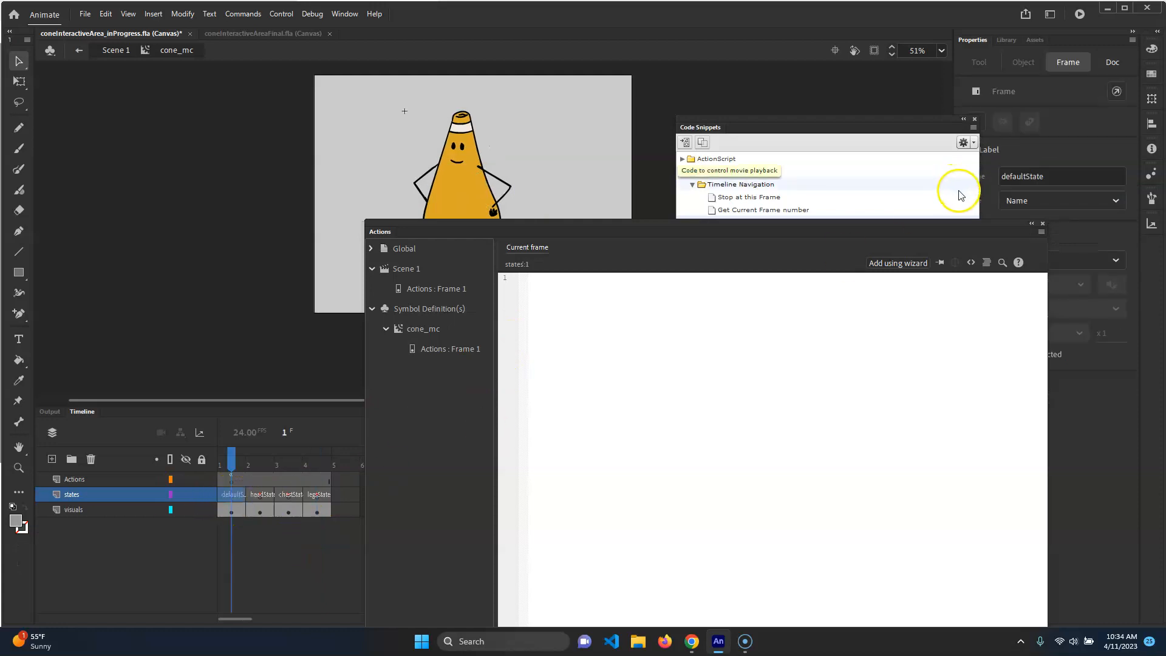
double_click(1035, 176)
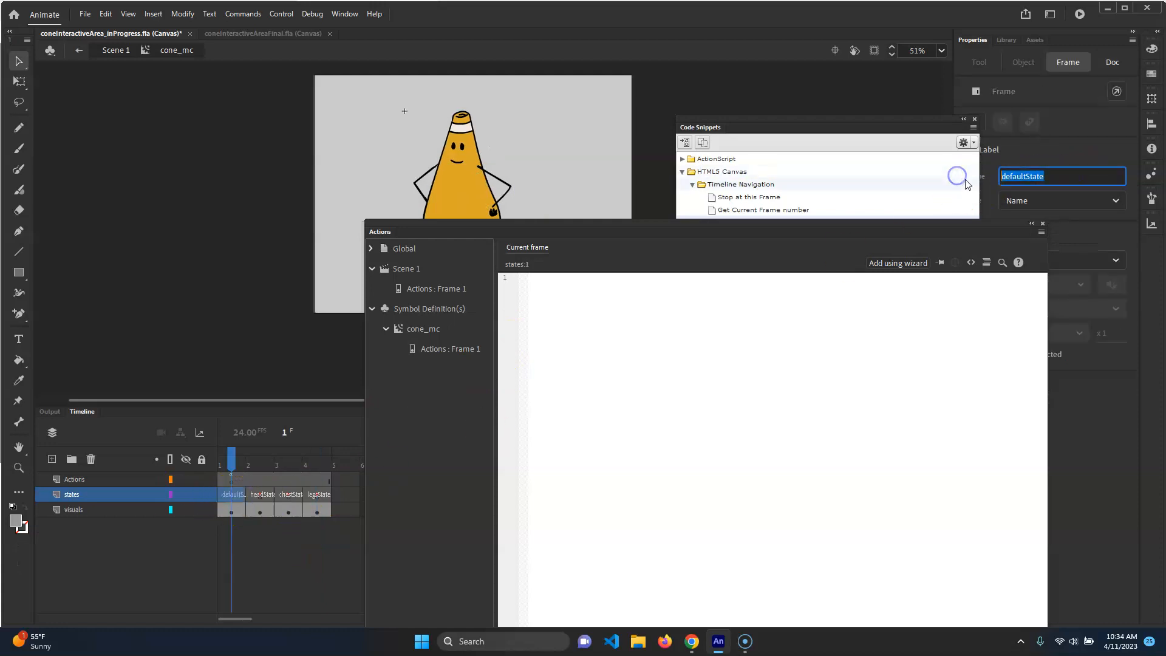
left_click(425, 289)
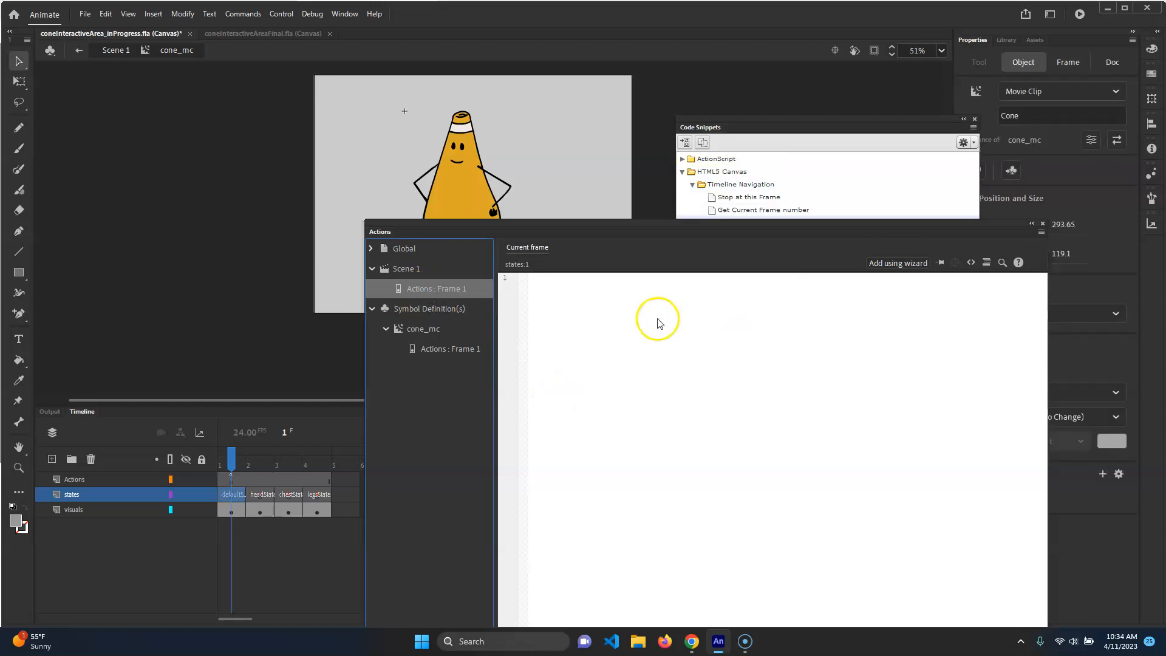
Change the Background handler's target label to "defaultState"
left_click(690, 522)
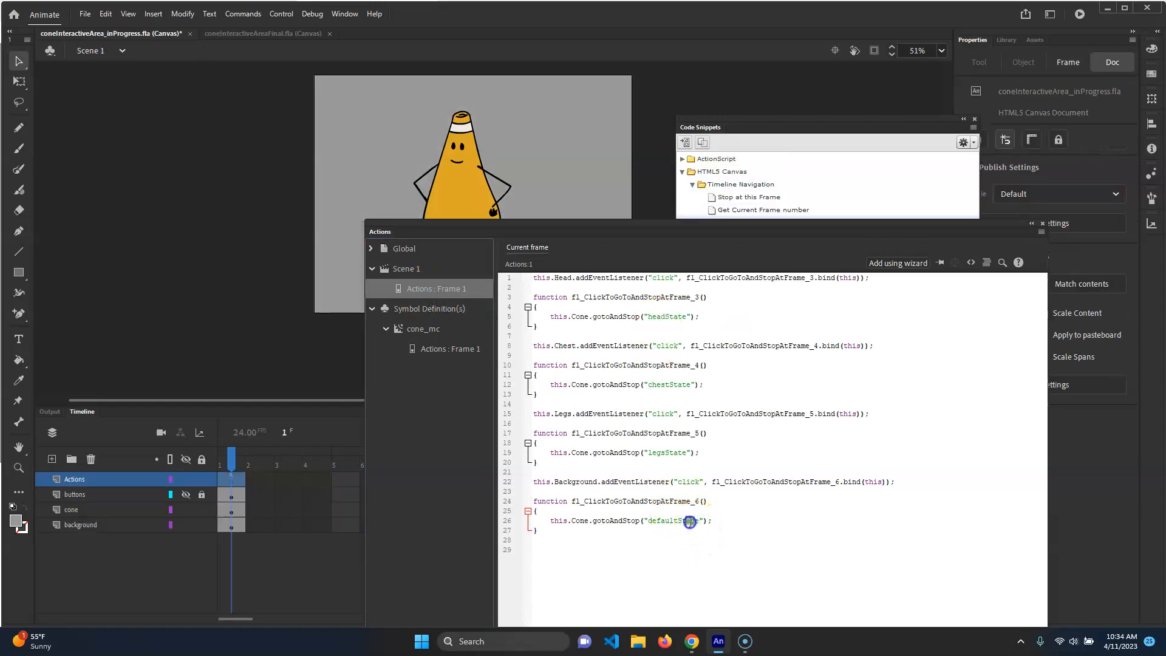
left_click_drag(650, 522, 648, 522)
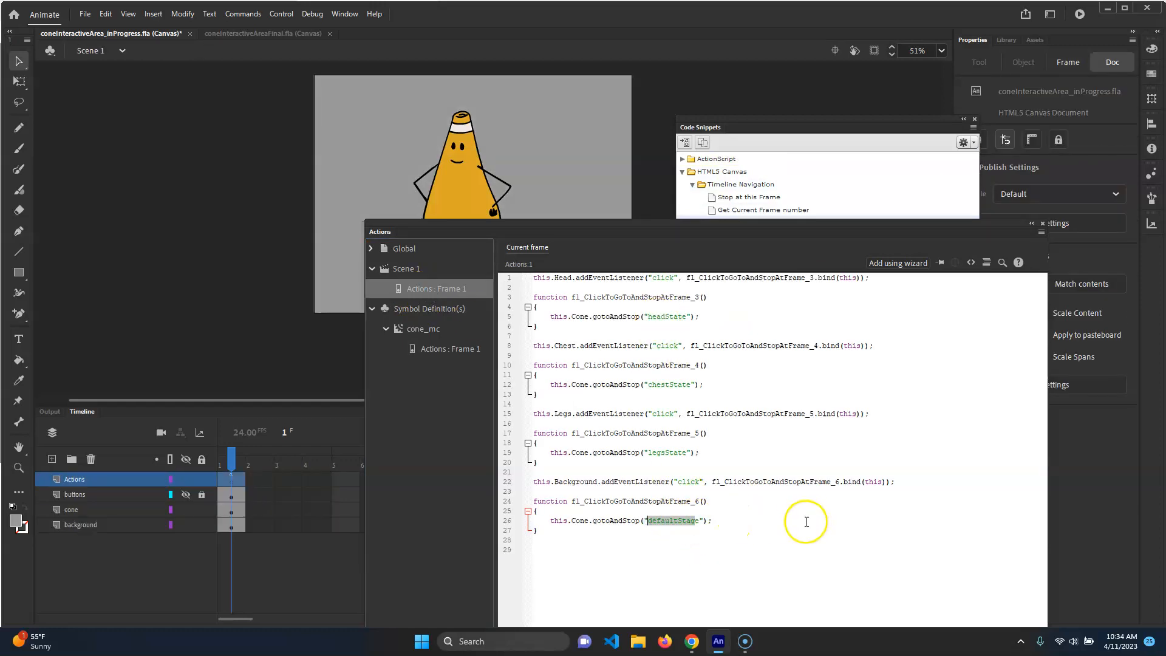
type("defaultState")
key("BackSpace")
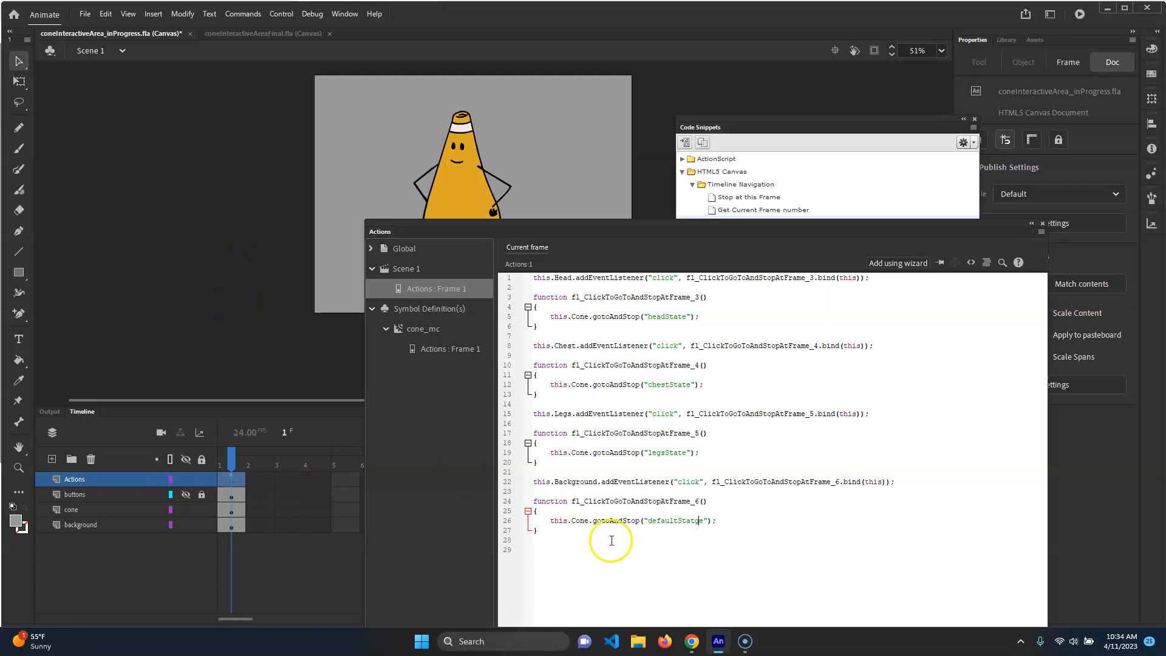
Recheck the cone_mc first frame label against the Background handler in the Scene 1 frame code
double_click(464, 197)
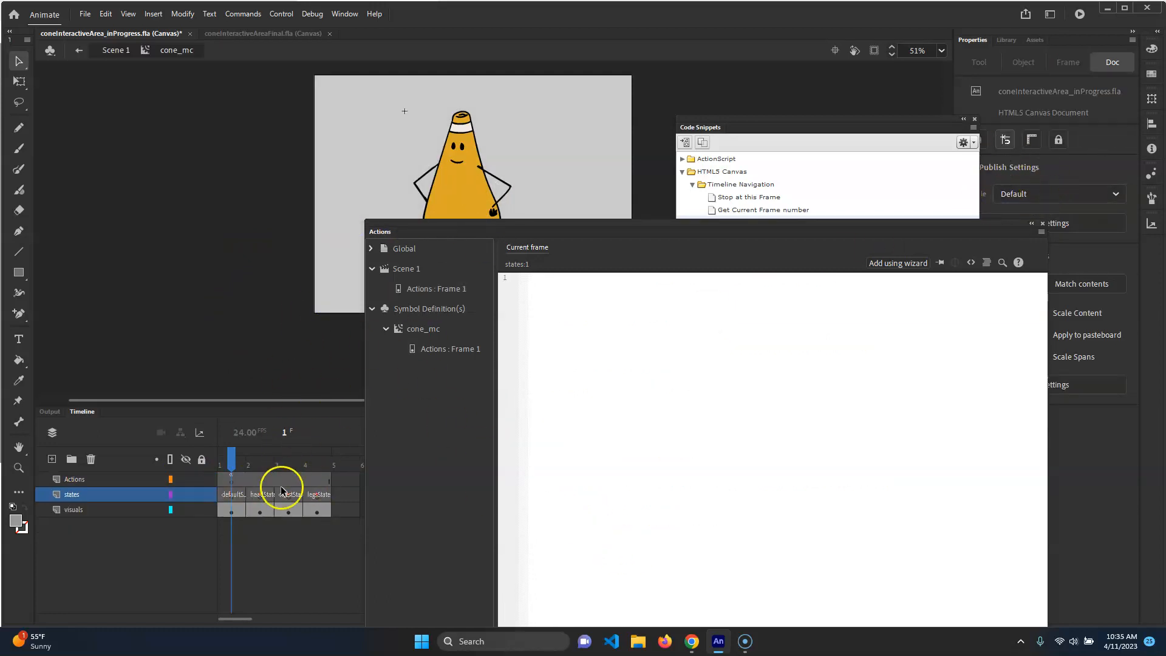
left_click(232, 494)
left_click(1049, 176)
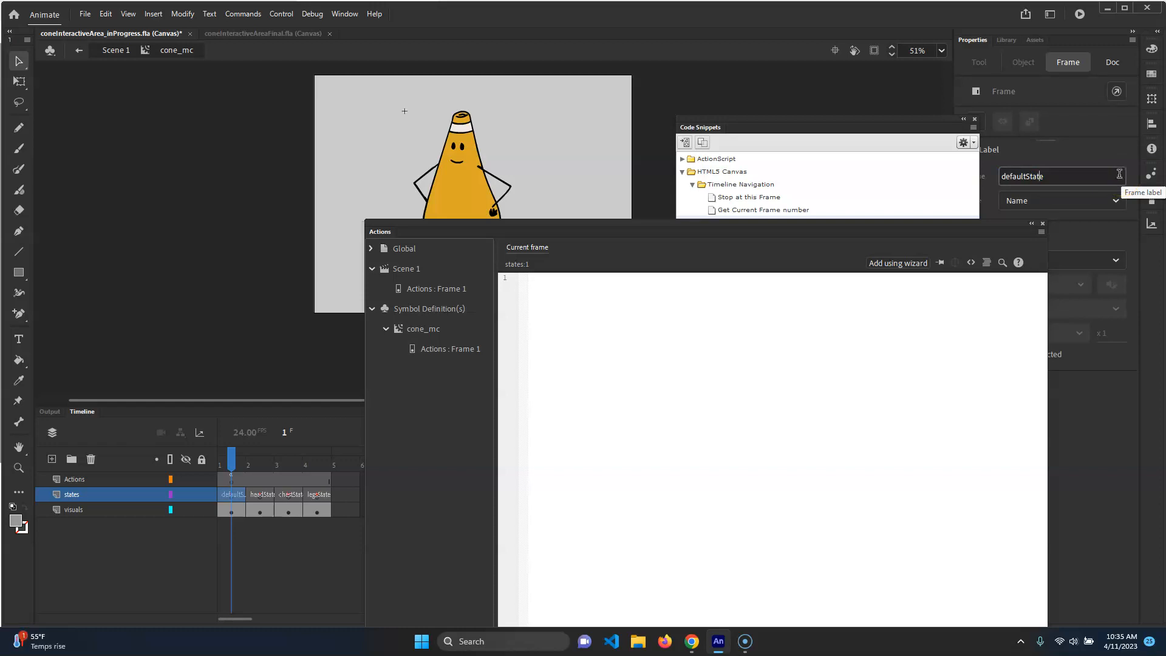
left_click(666, 303)
left_click(115, 50)
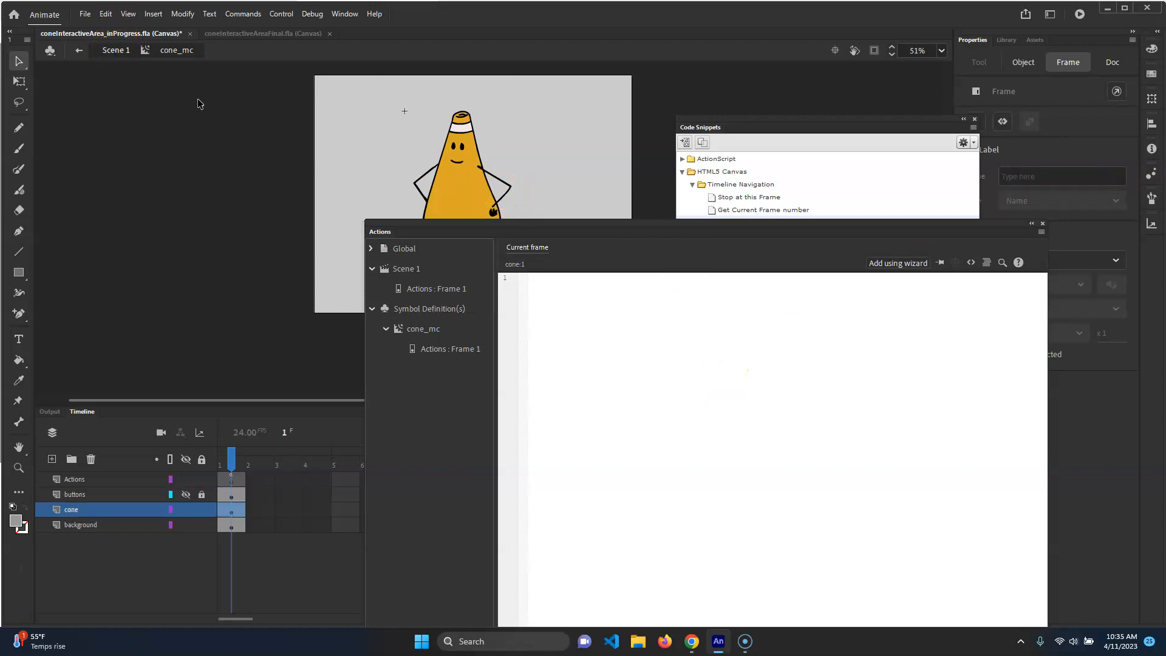
left_click(522, 155)
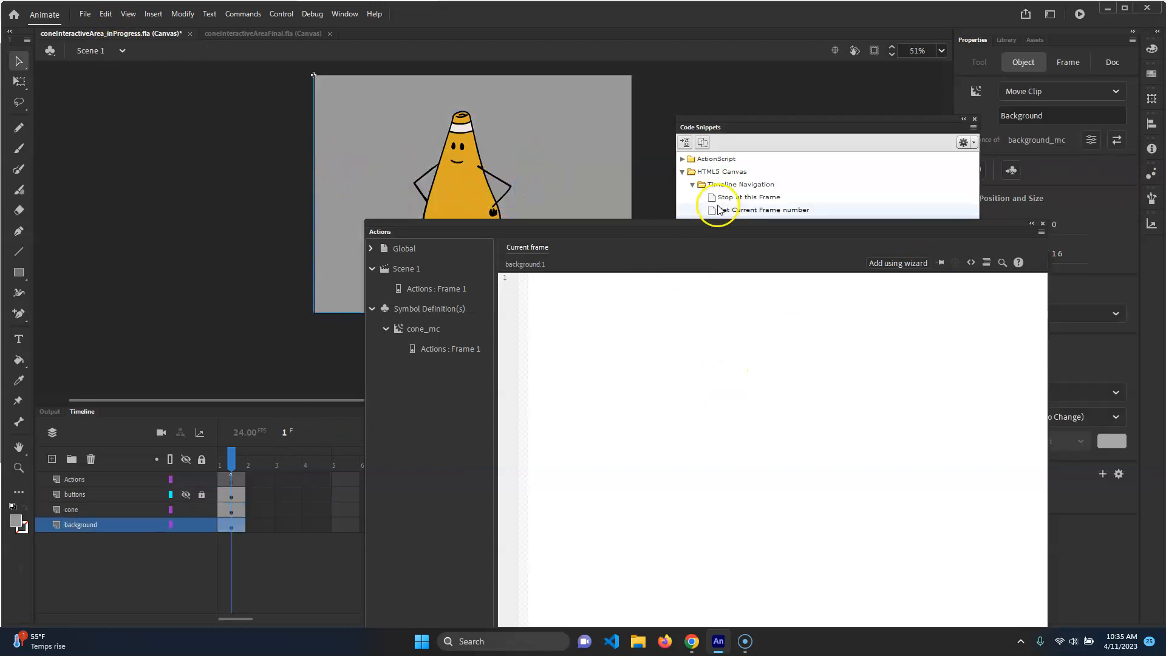
left_click(445, 283)
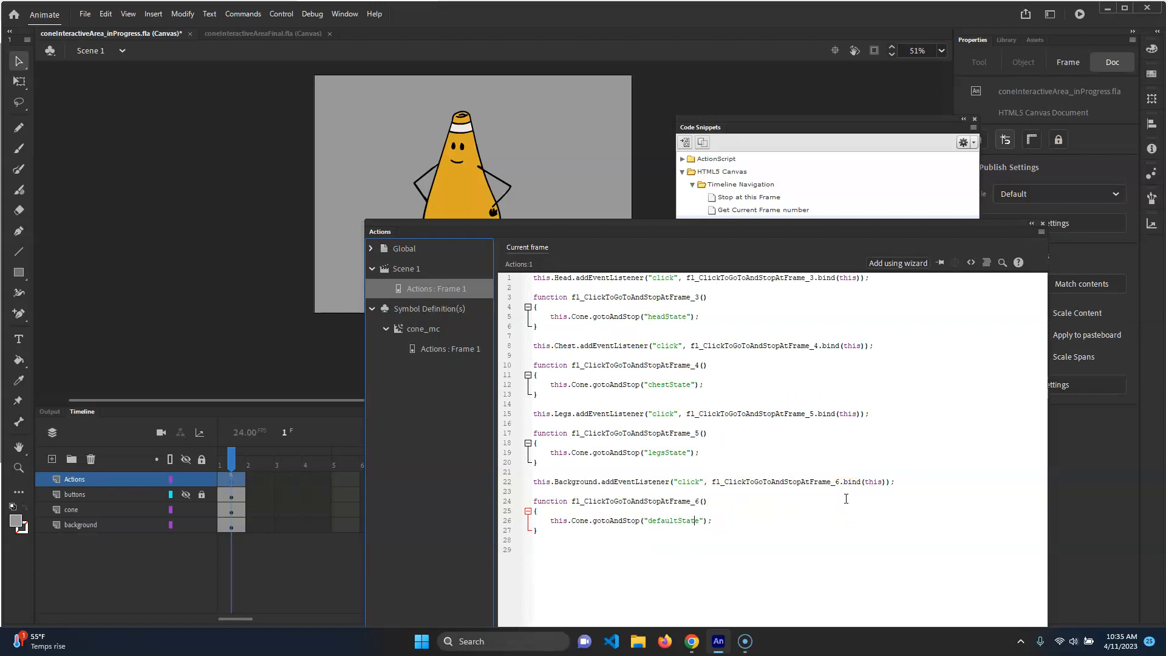
Test the movie in the browser, clicking the head, chest, legs and background to try each state
key("ctrl+Return")
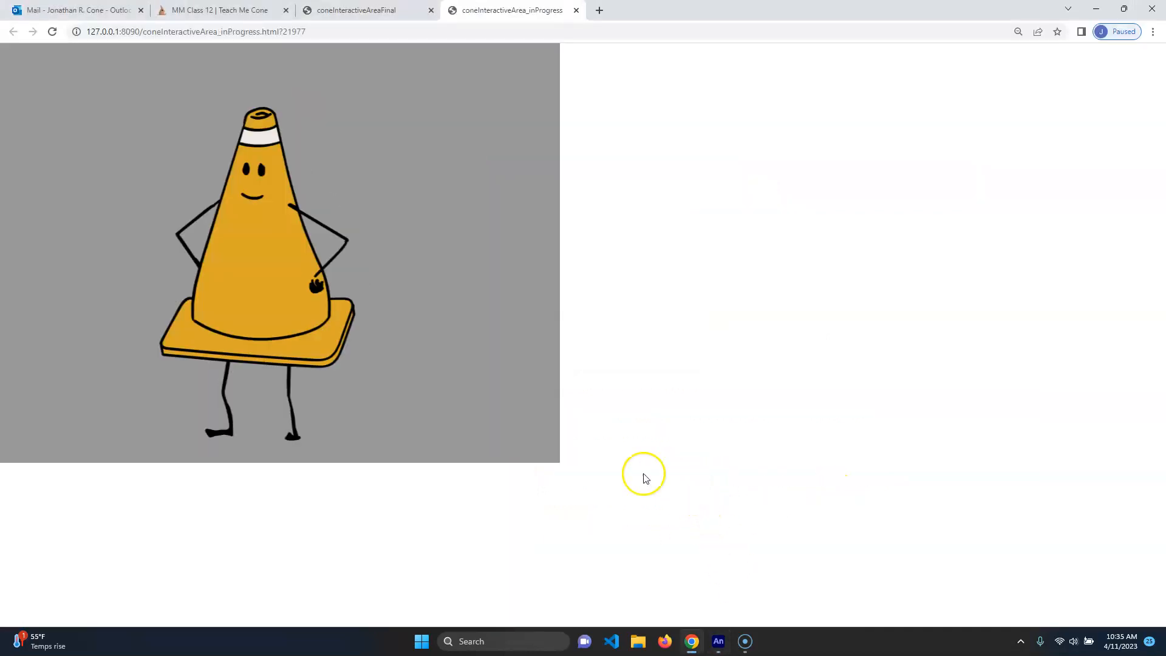
left_click(283, 265)
left_click(505, 212)
left_click(233, 144)
left_click(254, 168)
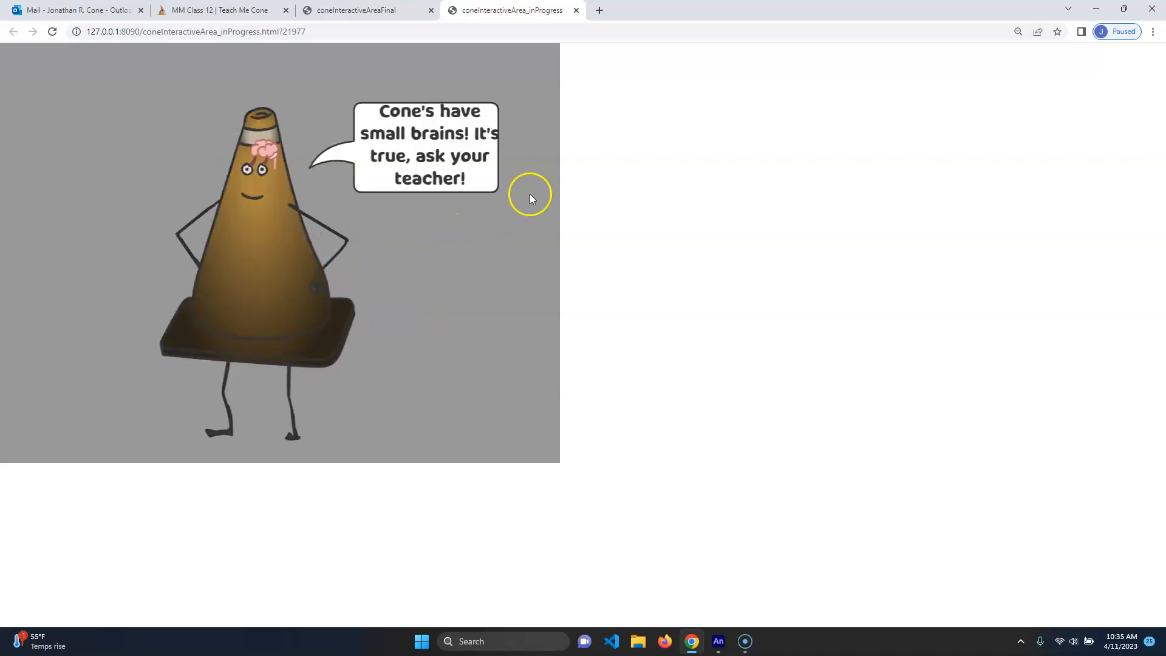
left_click(136, 99)
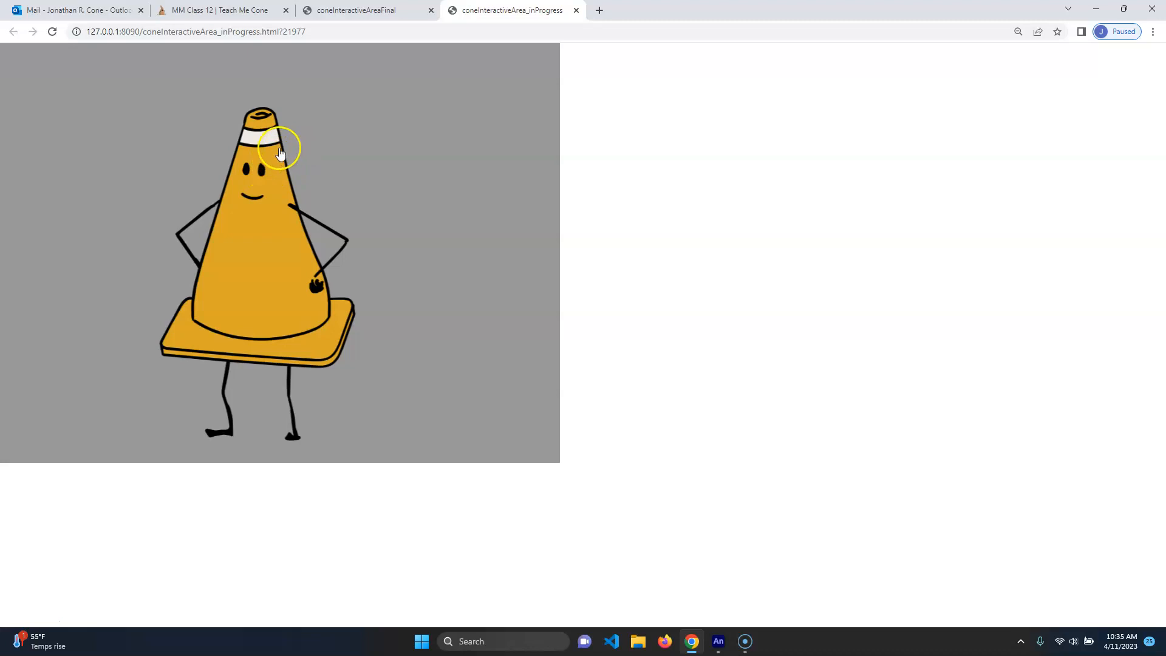
left_click(268, 311)
left_click(270, 352)
left_click(247, 250)
left_click(280, 153)
left_click(719, 641)
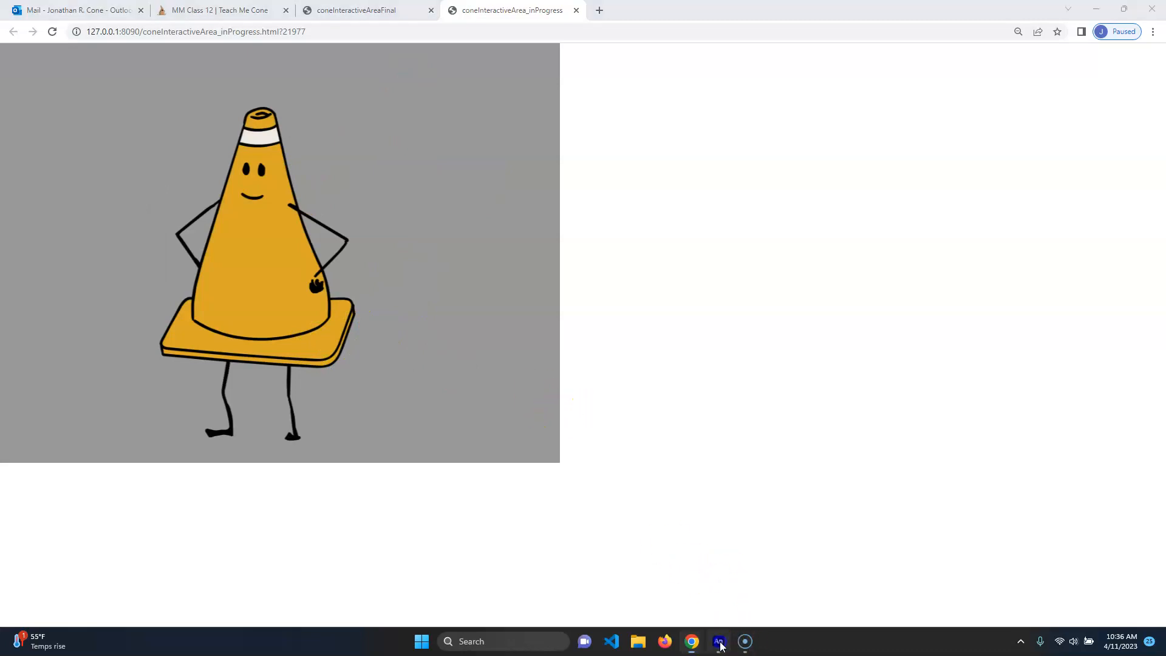
Close the Actions panel, select the background clip, and save the document
left_click_drag(807, 232, 680, 156)
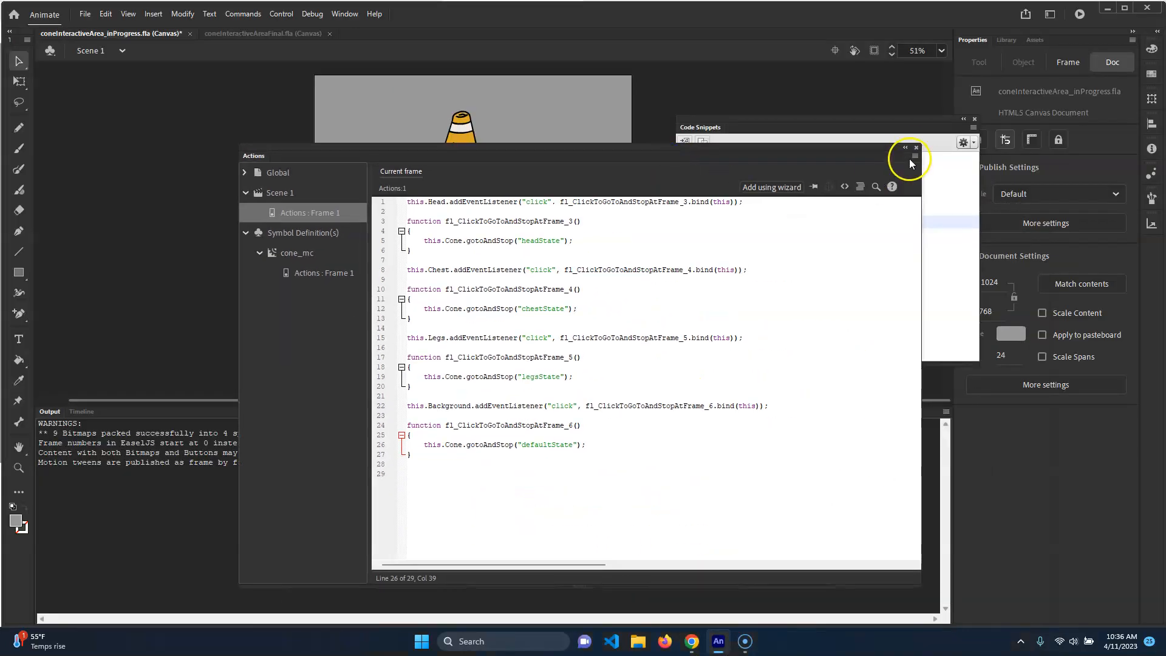
left_click(917, 148)
left_click(82, 411)
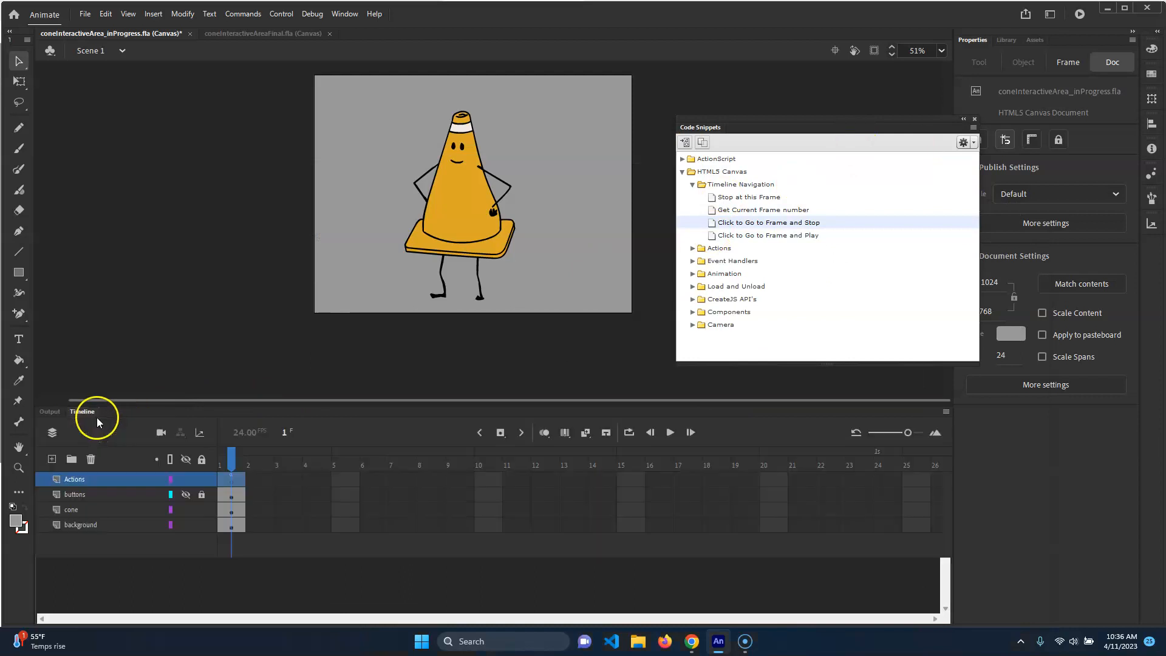
left_click(228, 454)
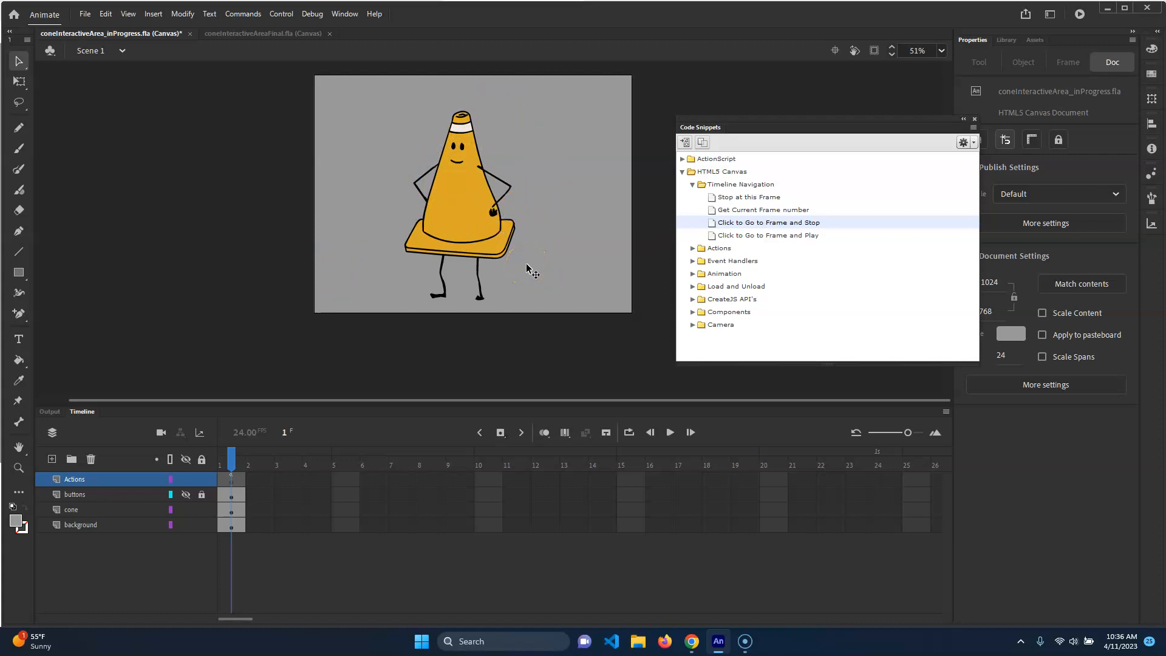
left_click(581, 201)
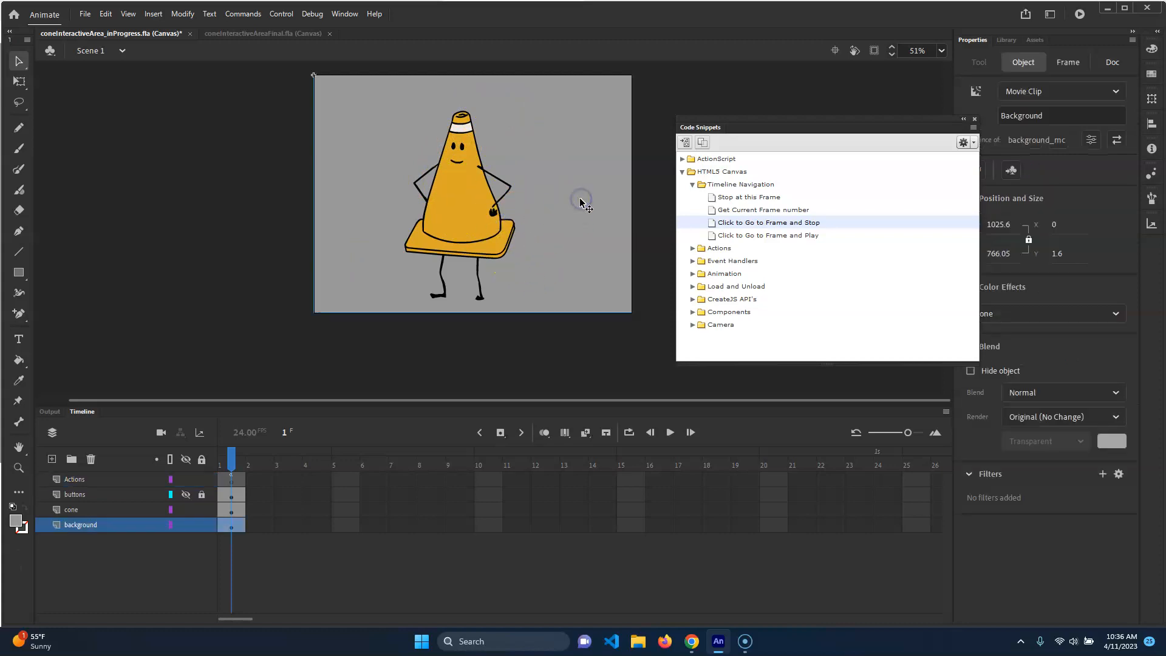
key("ctrl+s")
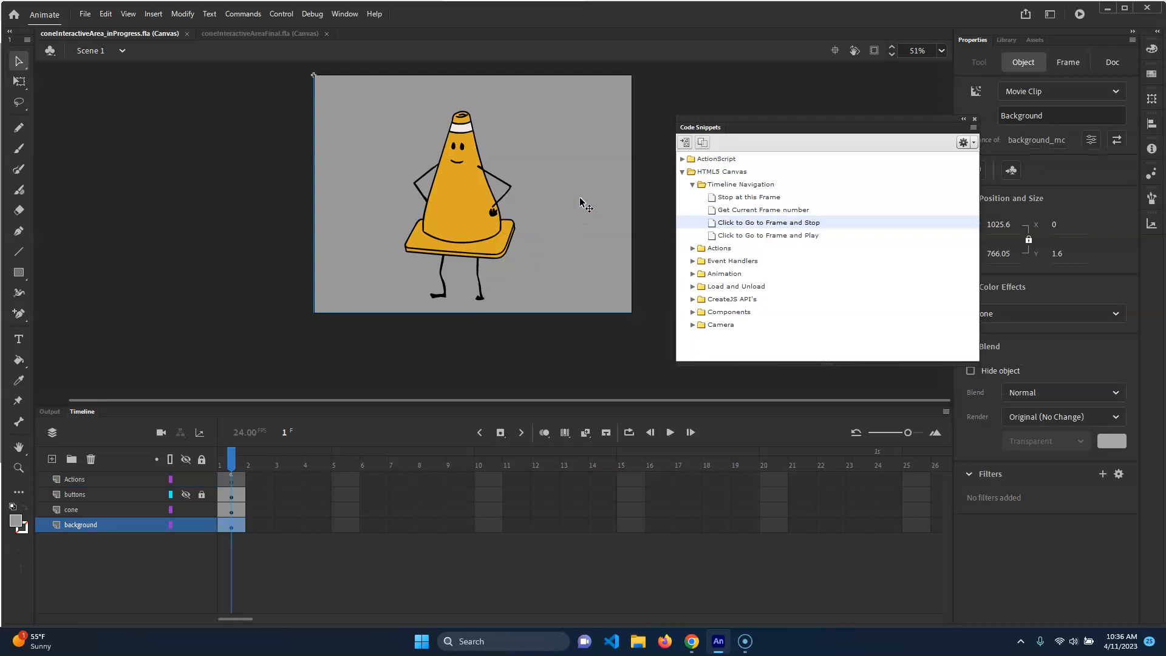